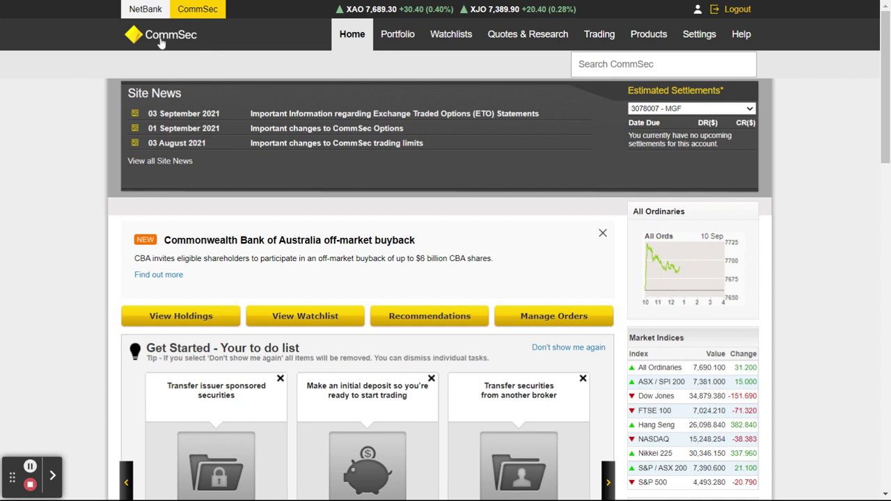
Open the Pre-Market overview in Quotes & Research and review the overnight indices, commodities, currencies and morning reports
click(531, 38)
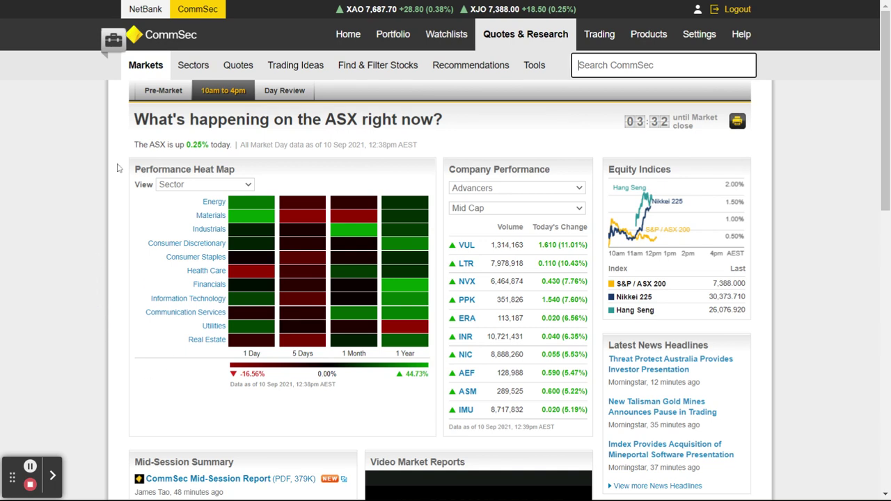
click(162, 97)
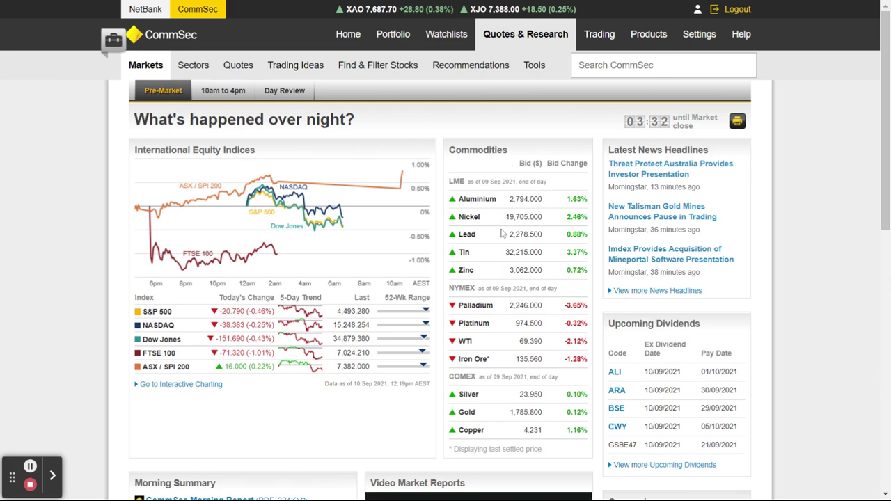
scroll(281, 389, down, 5)
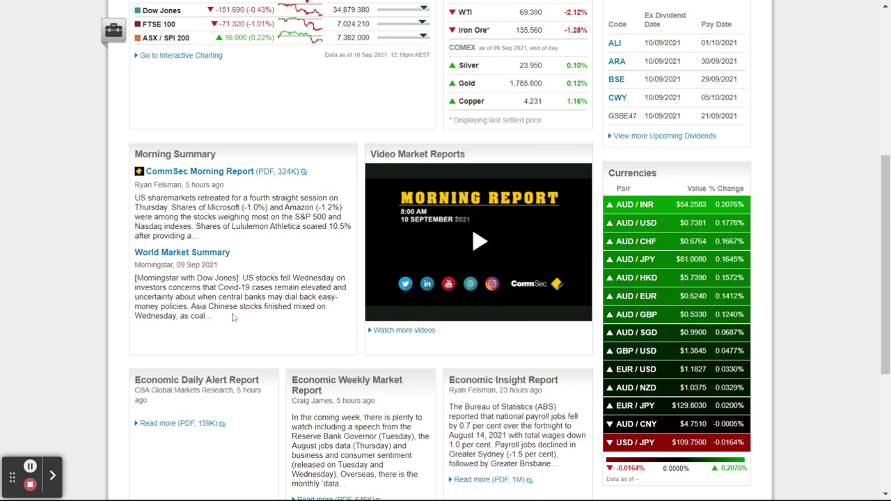
scroll(235, 318, down, 1)
scroll(268, 348, up, 5)
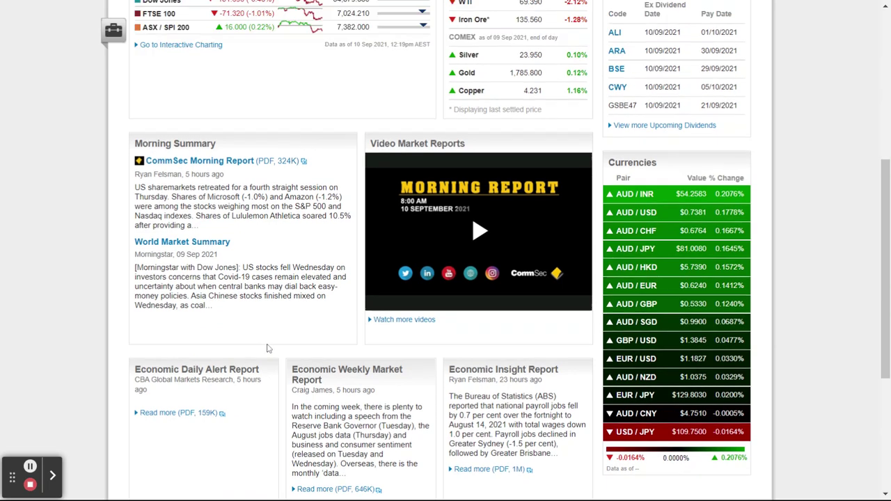
scroll(267, 348, up, 1)
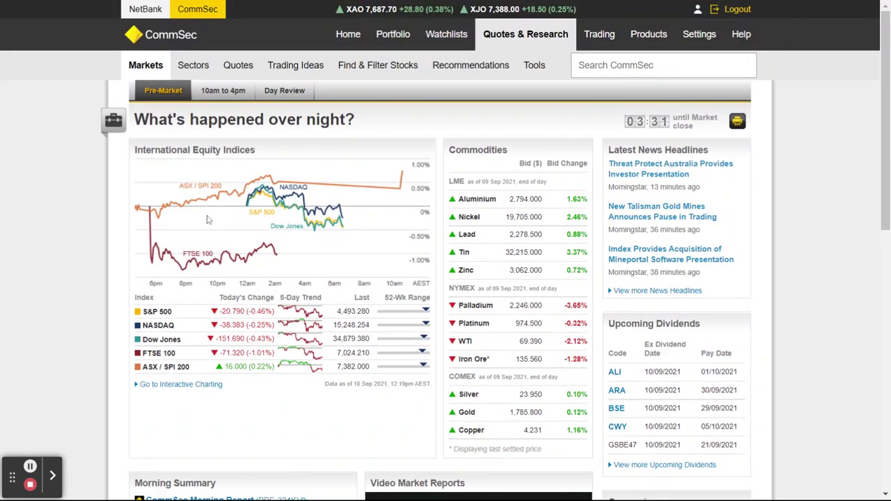
Show the 10am to 4pm market view and open the Materials sector from the Performance Heat Map
click(218, 92)
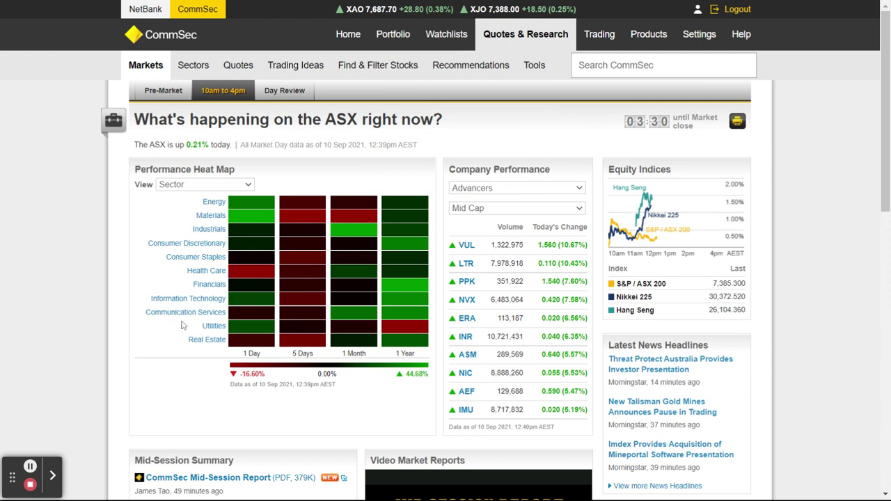
mouse_move(355, 219)
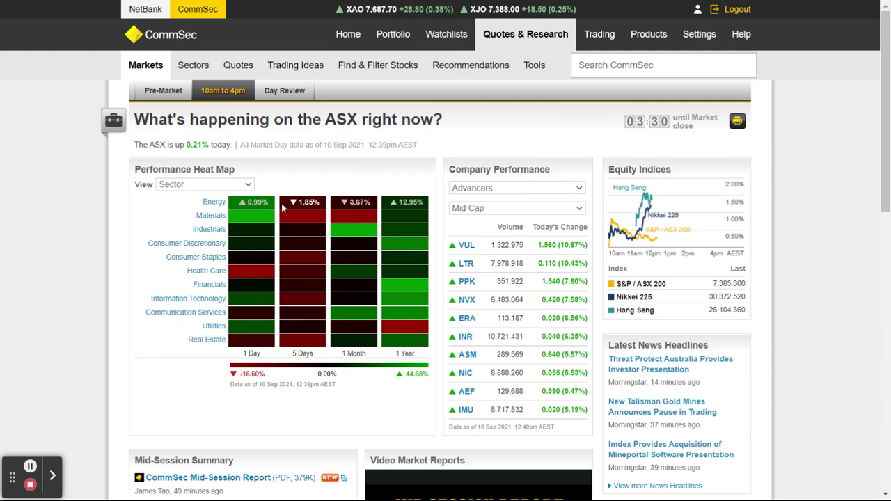
click(214, 220)
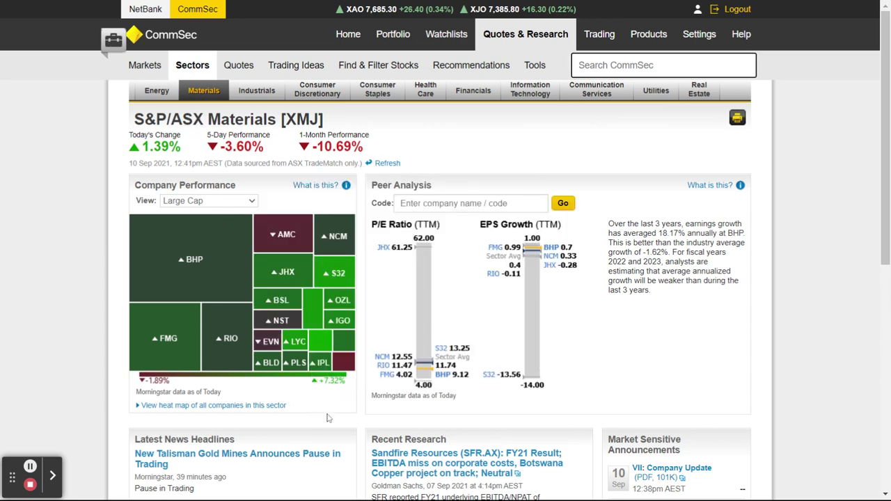
Preview quotes of large-cap Materials companies in the Company Performance map, including LYC and NST
mouse_move(327, 353)
mouse_move(298, 345)
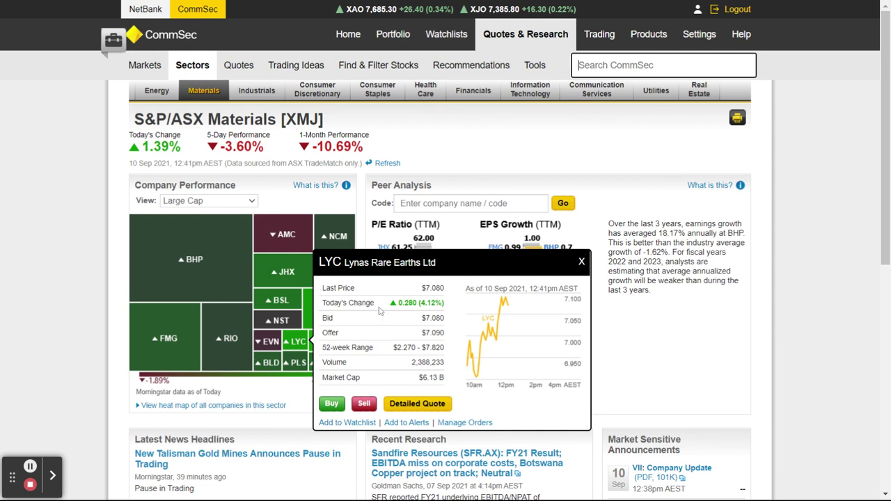
mouse_move(277, 324)
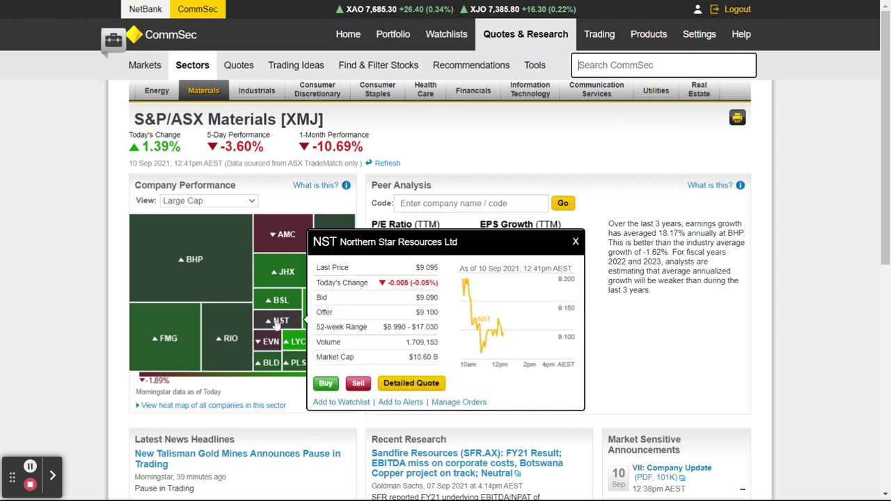
mouse_move(190, 257)
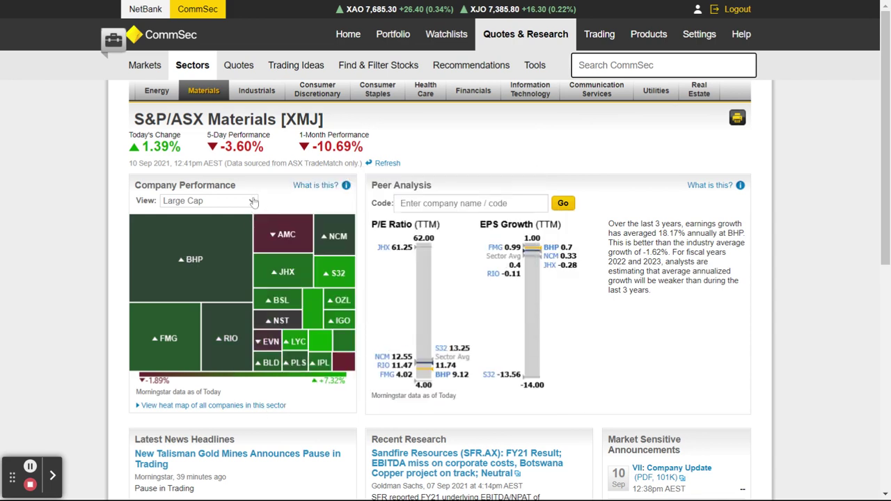
Switch the Company Performance map to Mid Cap and preview the LTR, VUL and NIC quotes
click(253, 201)
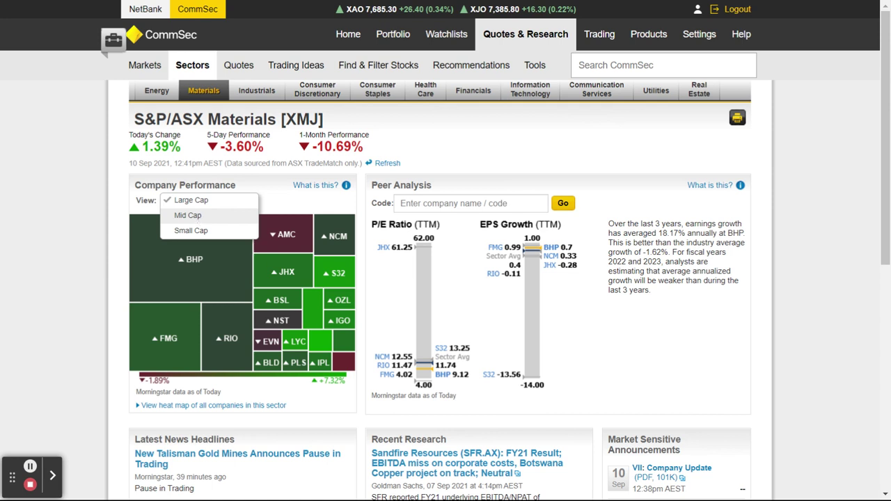
click(199, 215)
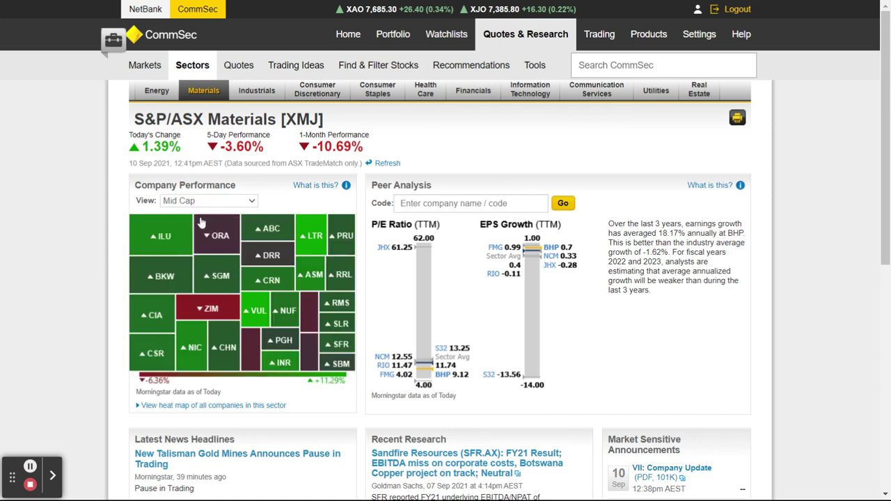
mouse_move(316, 240)
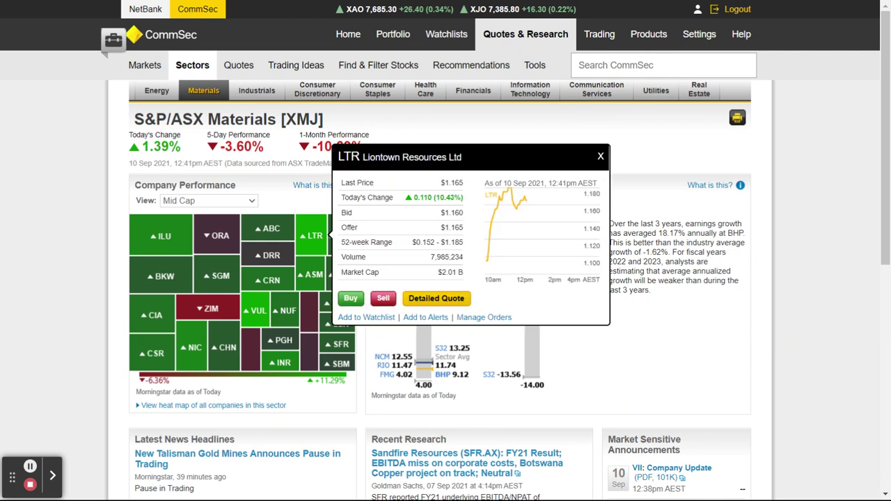
mouse_move(257, 312)
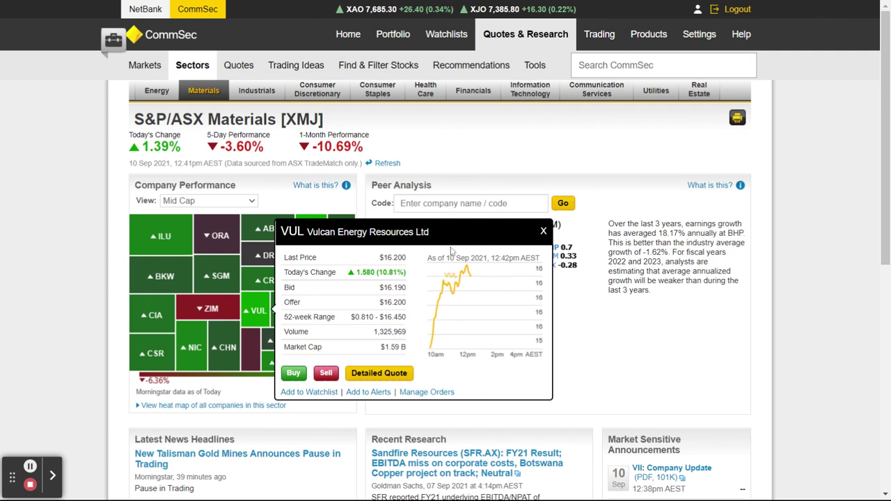
mouse_move(196, 344)
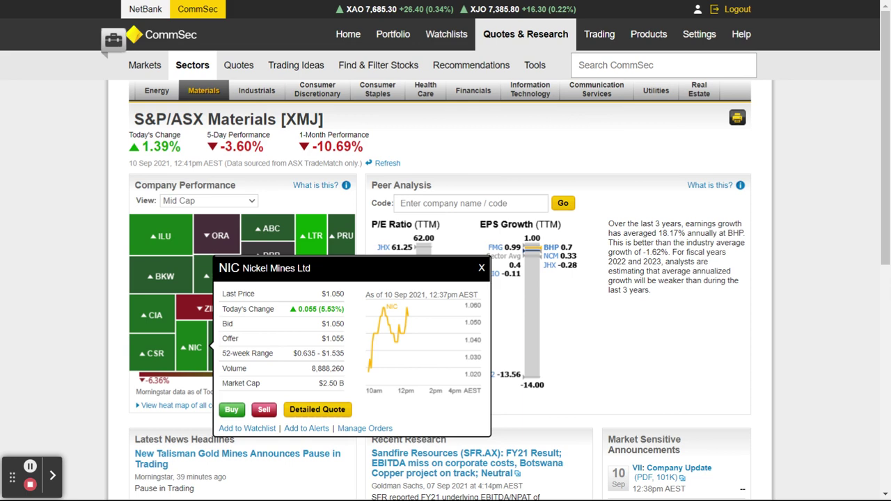
Switch the Company Performance map to Small Cap, preview quotes such as KLA, AGG and RED, and dismiss the leftover pop-ups
click(252, 202)
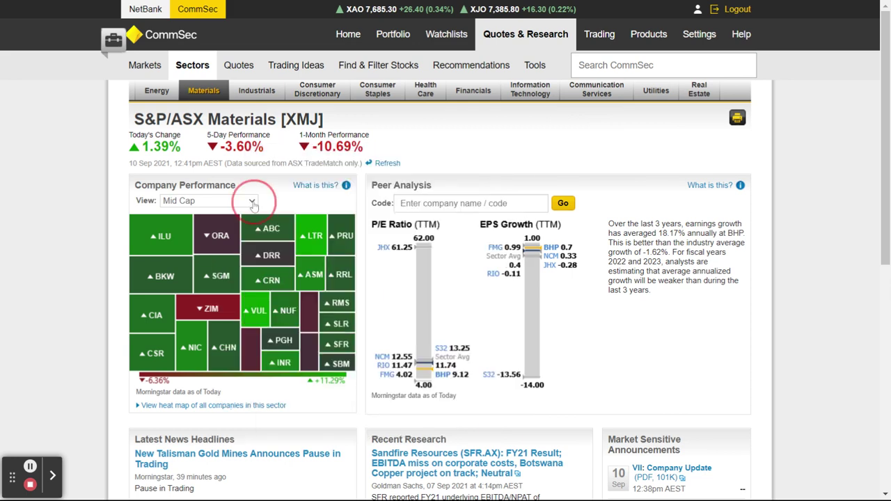
click(204, 231)
mouse_move(204, 237)
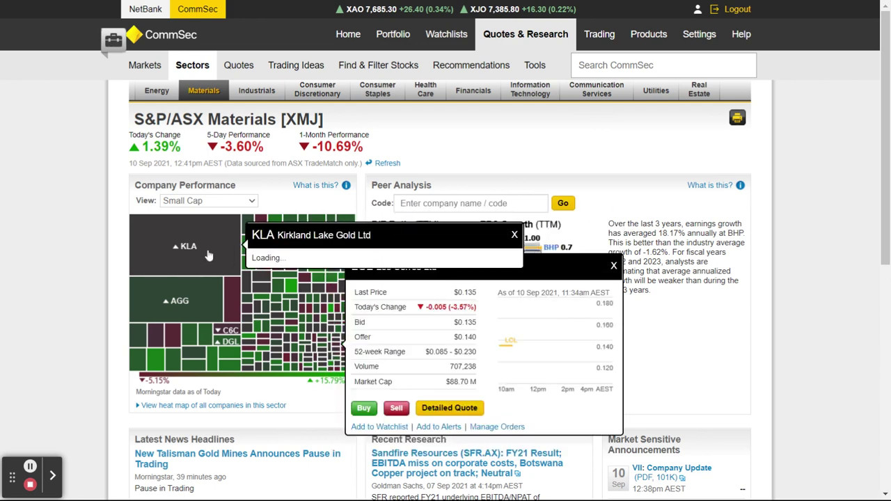
mouse_move(263, 348)
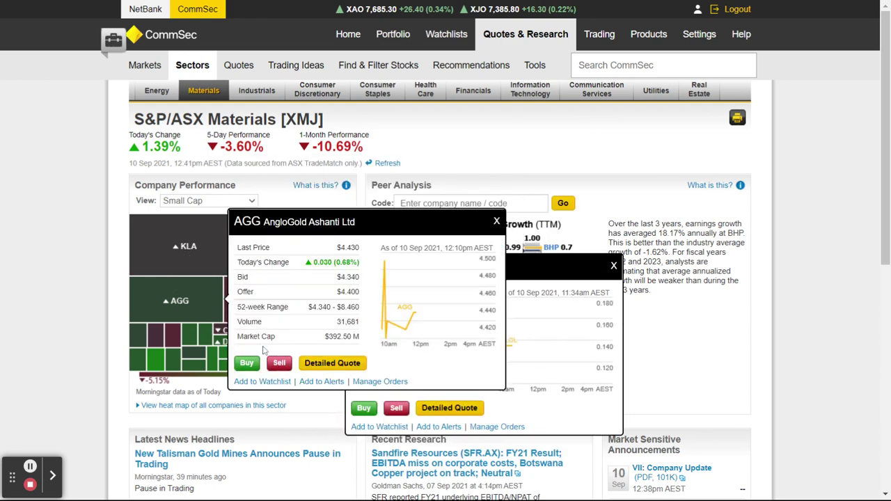
mouse_move(157, 367)
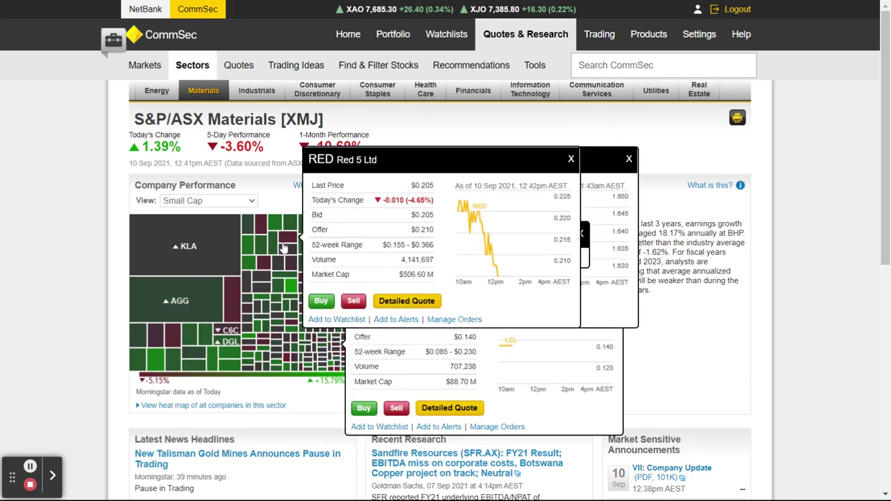
mouse_move(249, 250)
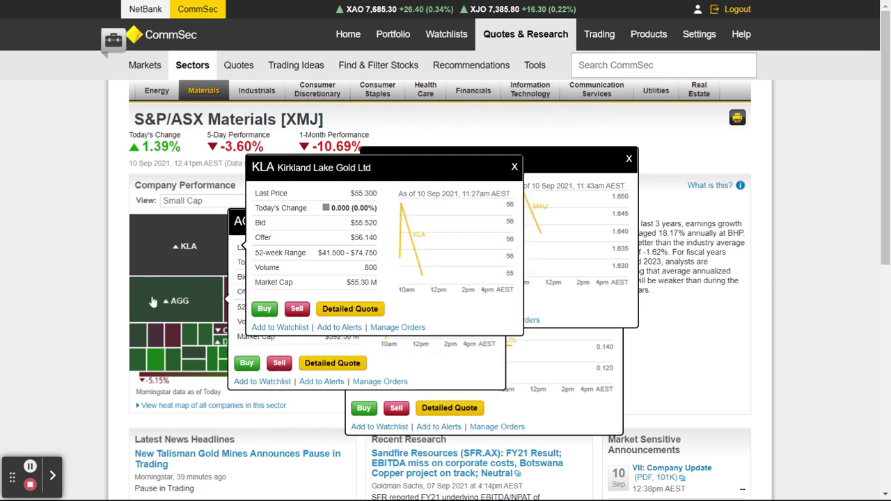
mouse_move(176, 348)
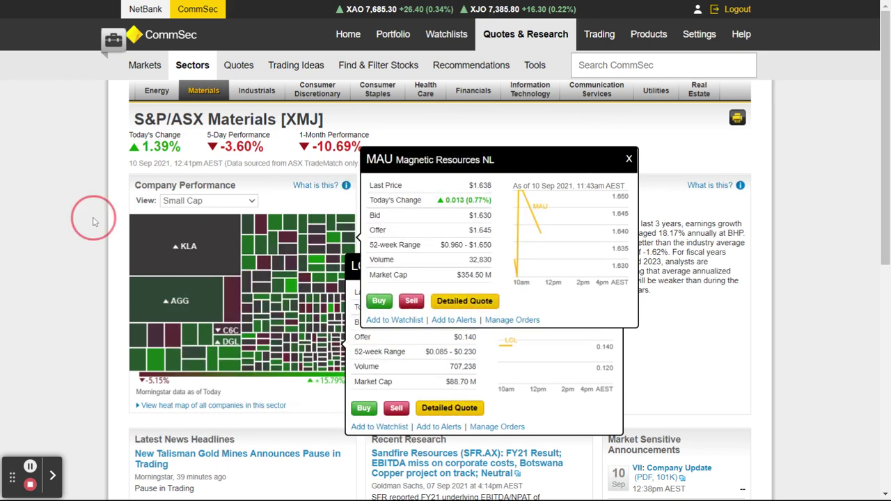
click(628, 158)
click(614, 268)
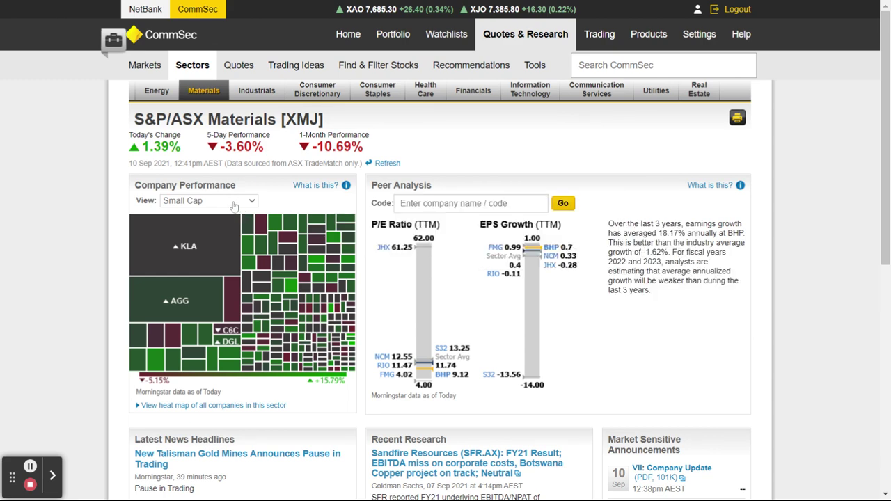
Set the Company Performance map back to Mid Cap and open the detailed quote for Vulcan Energy Resources (VUL)
click(209, 201)
click(200, 216)
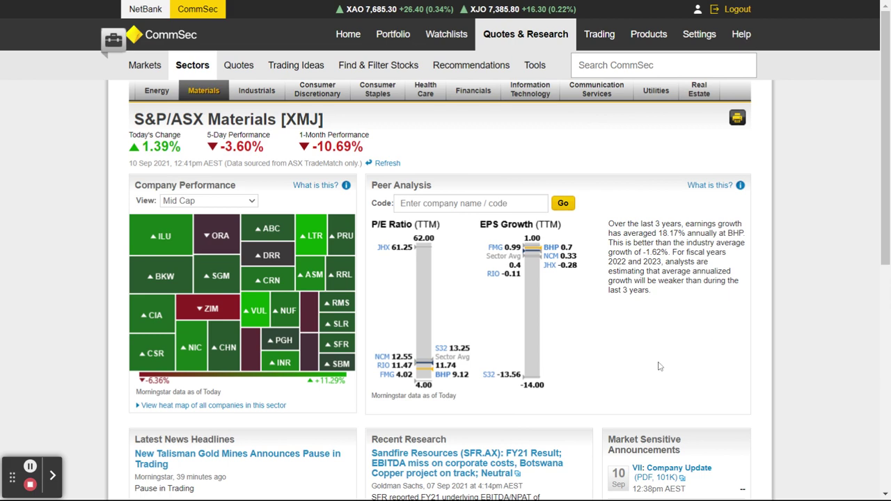
scroll(658, 364, down, 2)
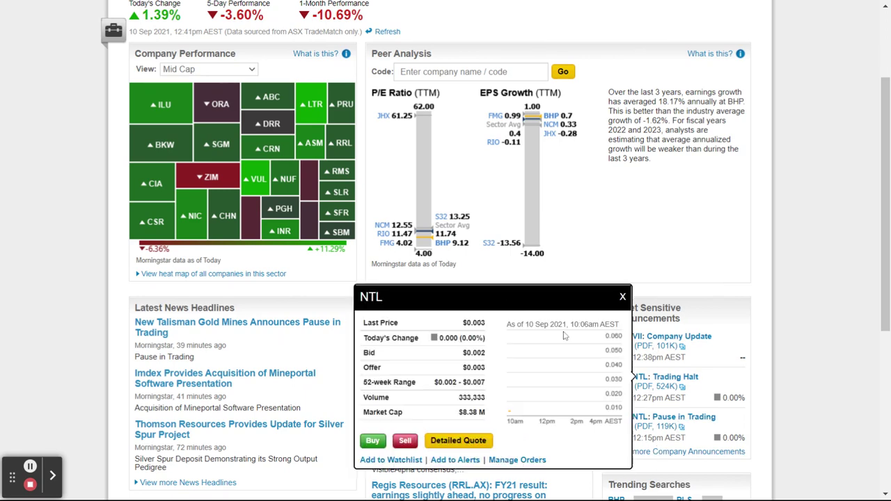
scroll(261, 278, up, 3)
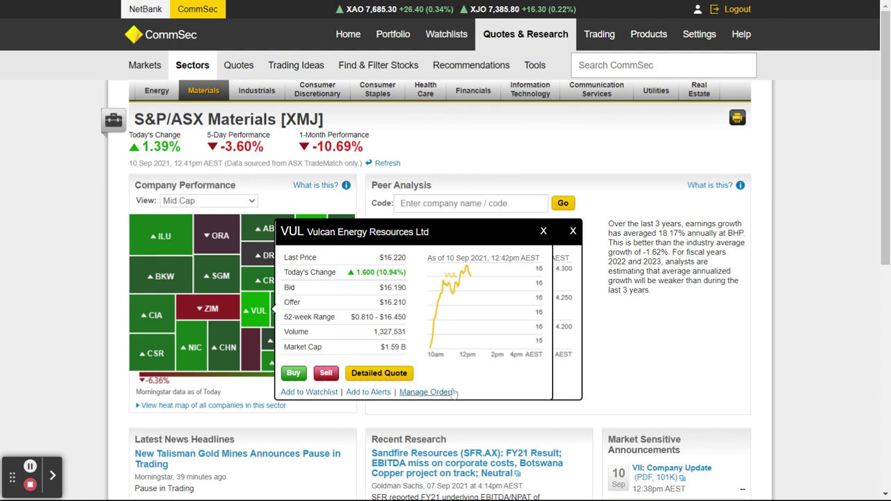
click(379, 374)
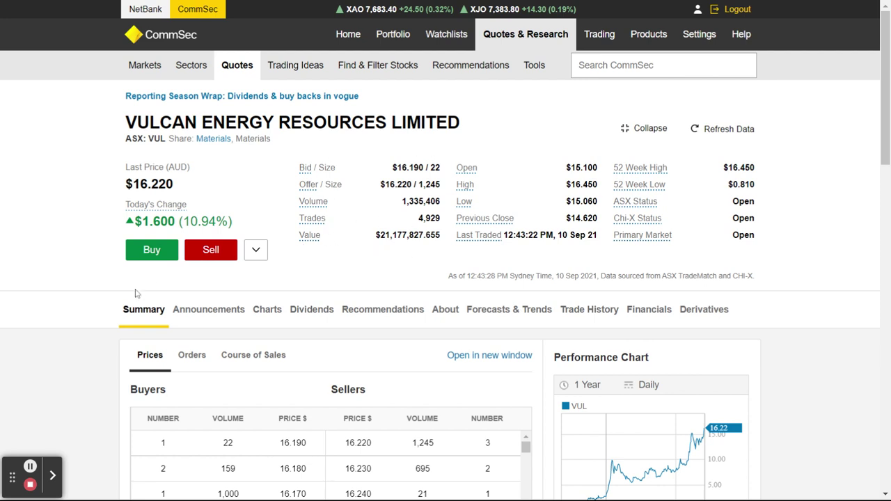
Examine VUL's buyer and seller price depth table and the buyer and seller totals beneath it
scroll(116, 324, down, 4)
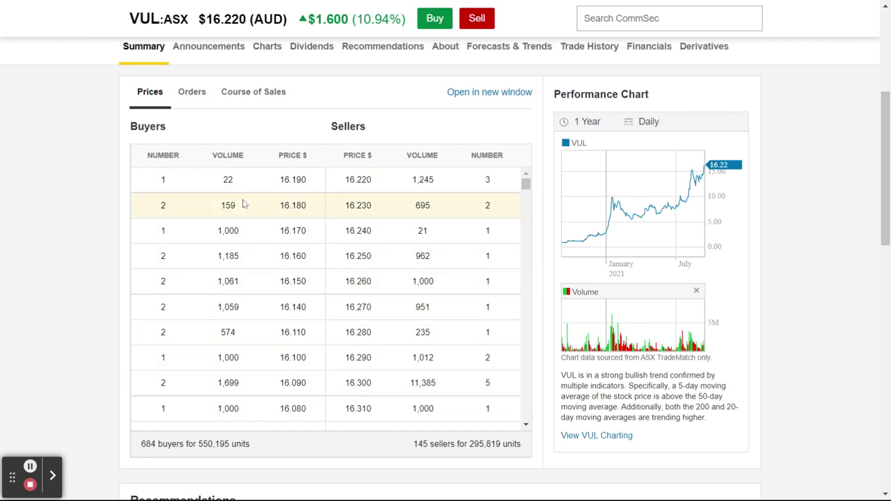
scroll(251, 215, up, 2)
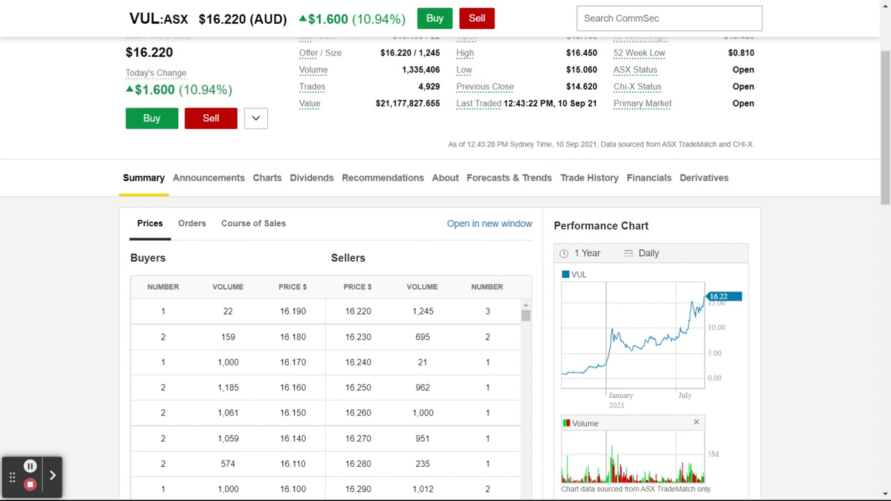
scroll(93, 229, down, 1)
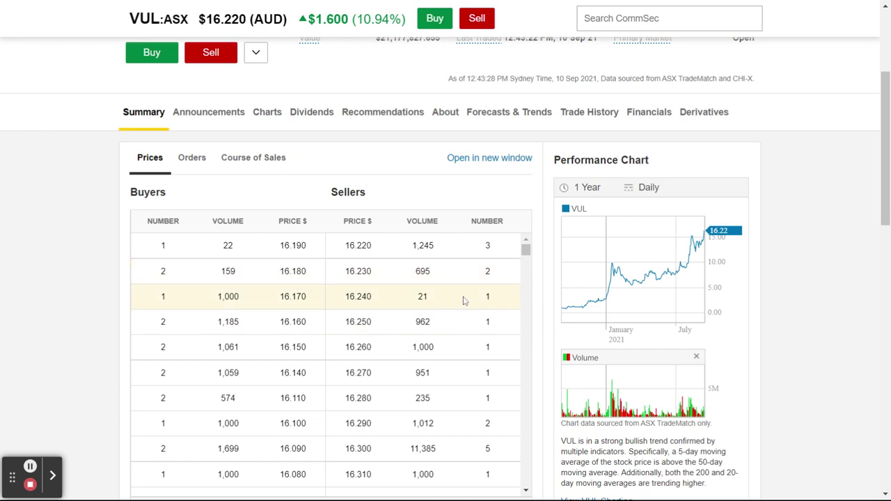
scroll(463, 298, down, 3)
scroll(87, 264, down, 2)
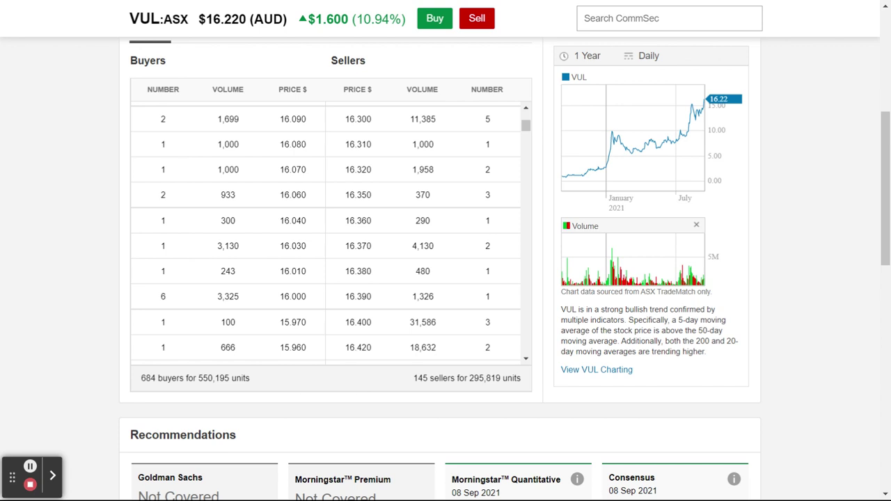
drag(232, 378, 429, 378)
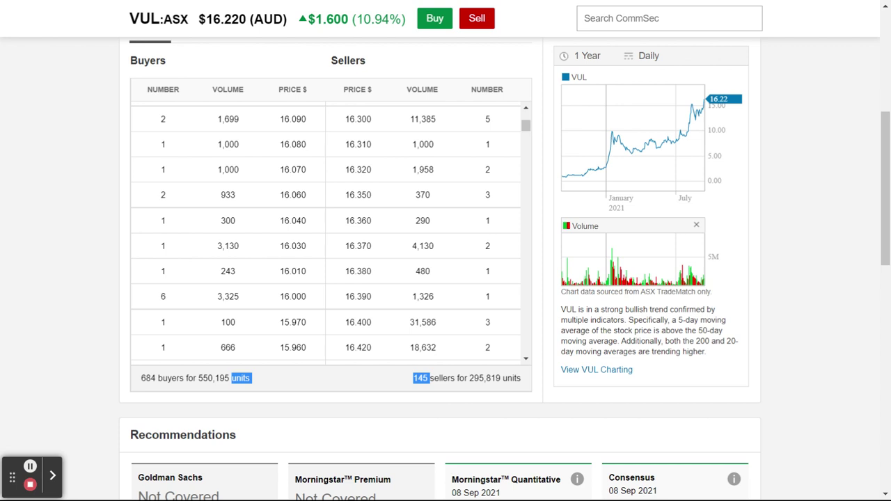
click(212, 382)
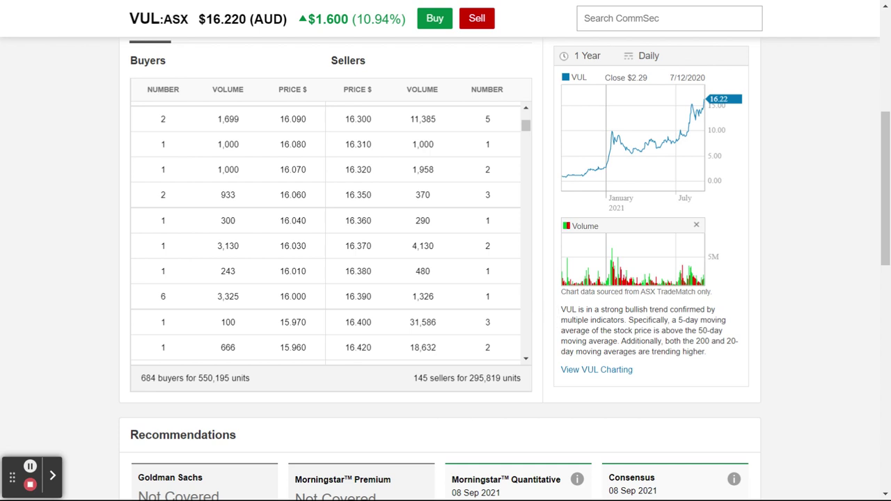
Highlight and read the trend commentary under VUL's Performance Chart
click(562, 308)
drag(562, 307, 707, 352)
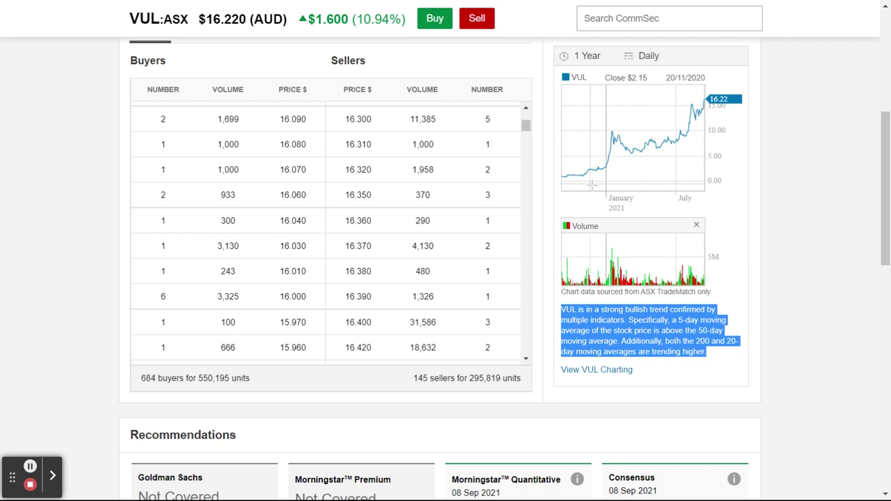
scroll(738, 356, down, 2)
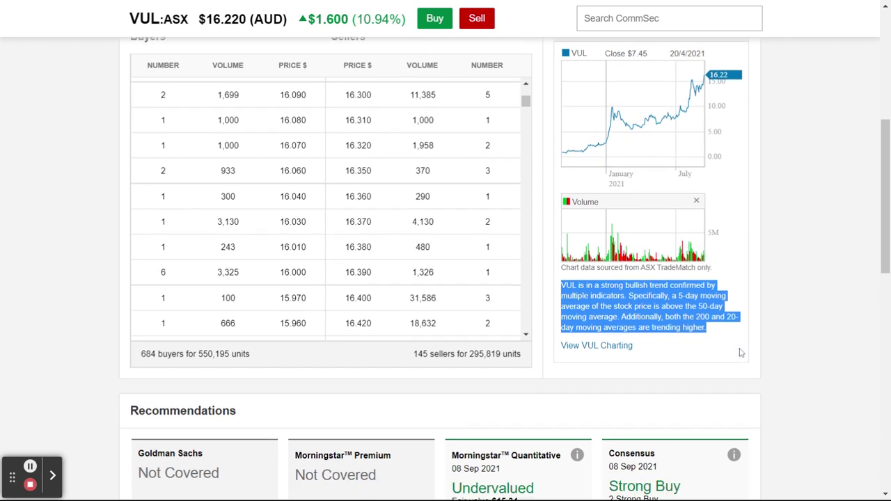
Review VUL's recommendations and snapshot, highlighting and reading the company summary
scroll(740, 353, down, 4)
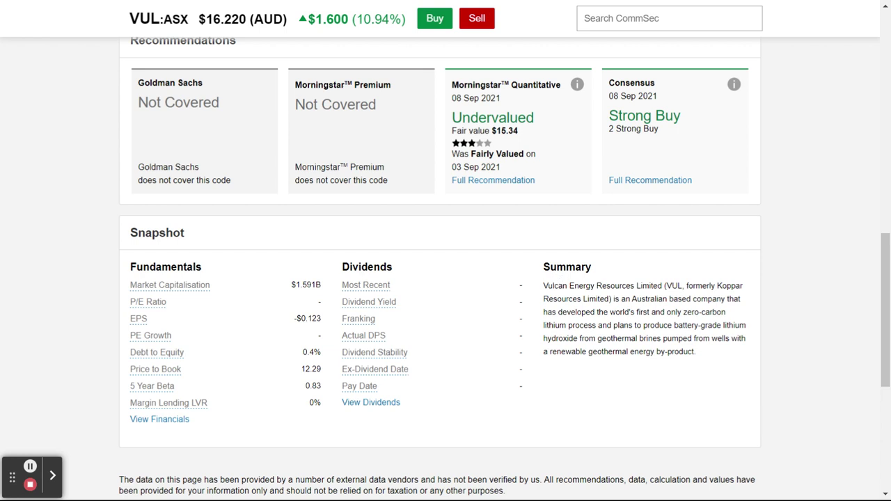
drag(544, 287, 694, 353)
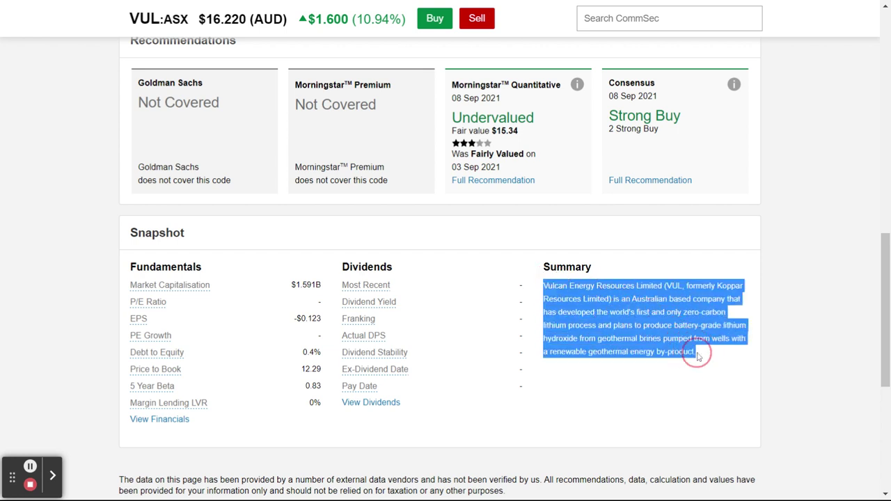
click(694, 270)
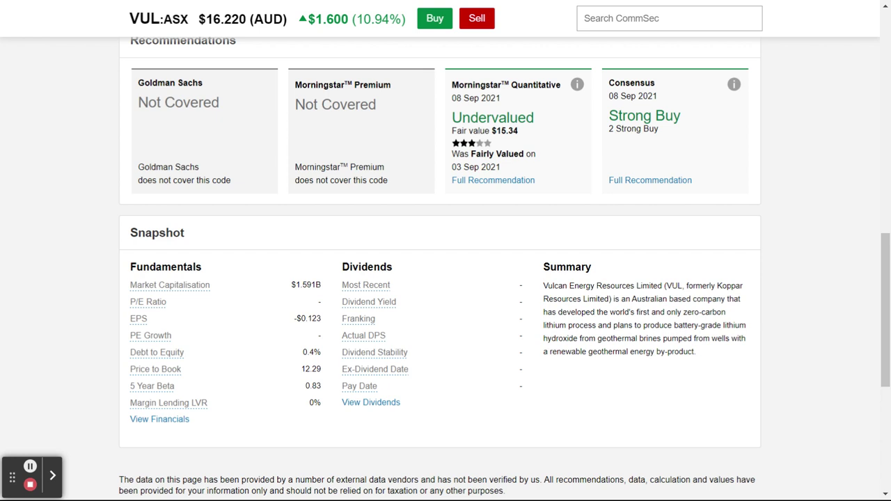
double_click(556, 325)
click(627, 321)
Open VUL's company announcements and set the listed period to 3 Month
scroll(706, 371, up, 3)
scroll(705, 371, up, 7)
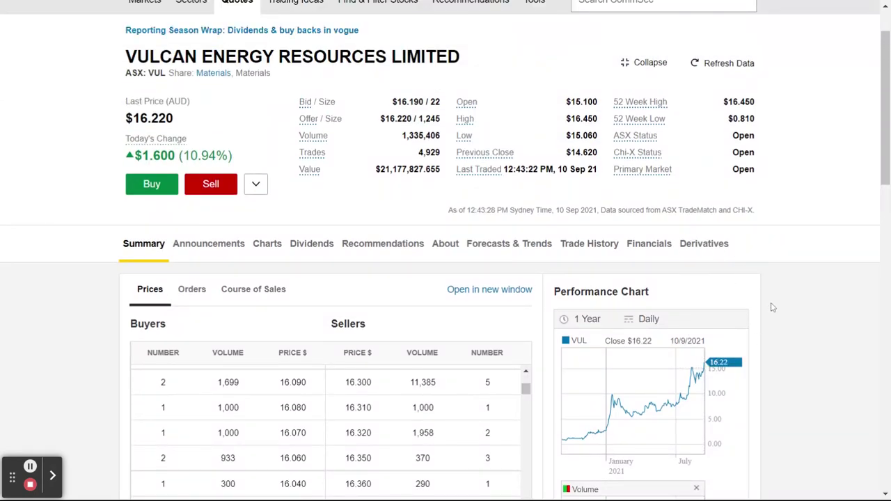
scroll(771, 306, down, 1)
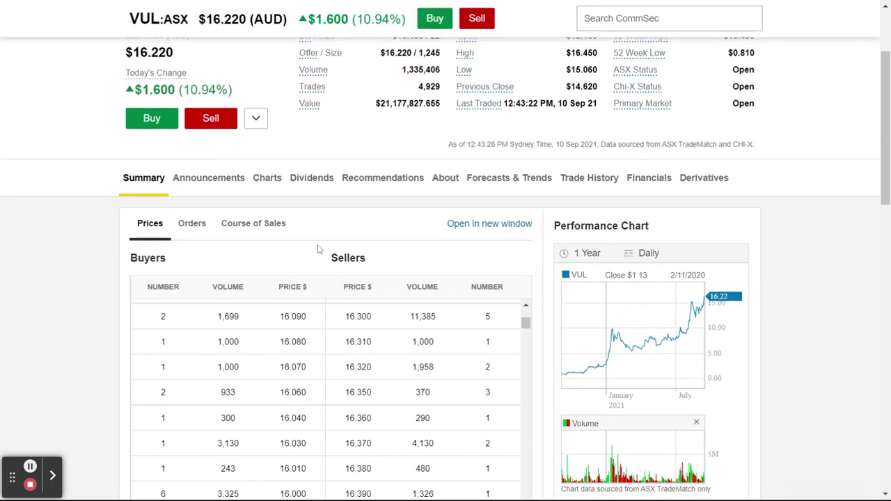
click(199, 186)
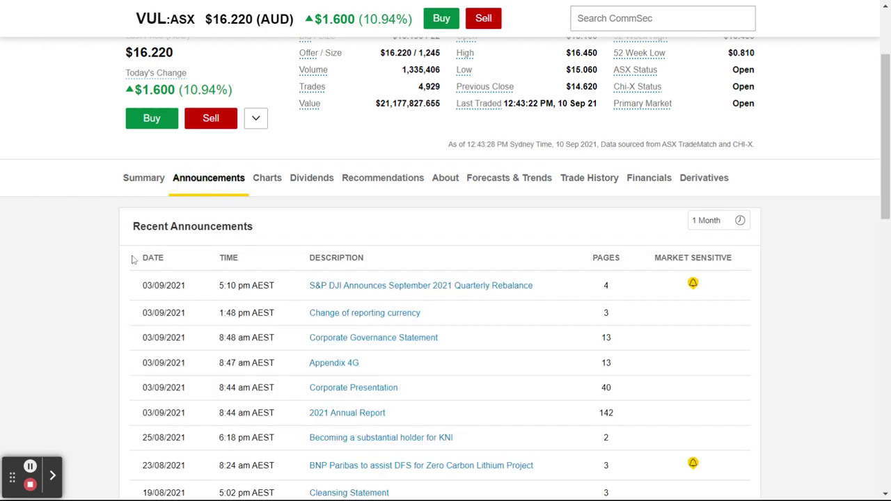
scroll(123, 306, down, 1)
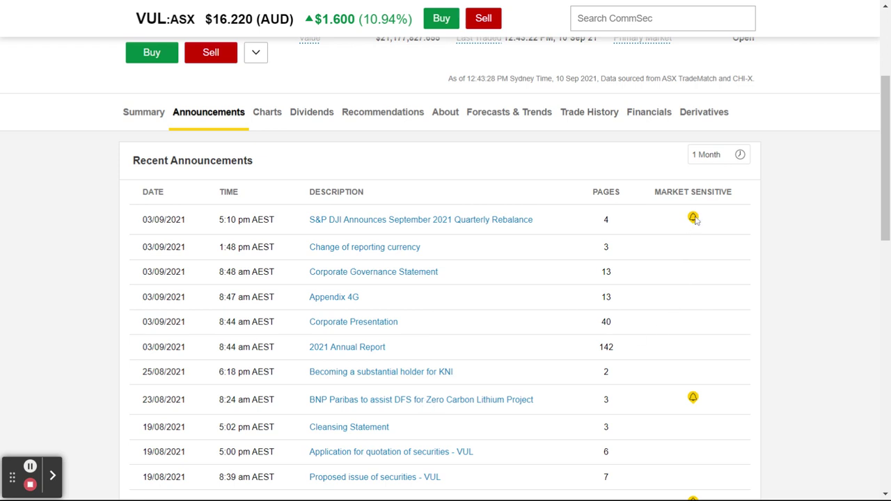
click(739, 154)
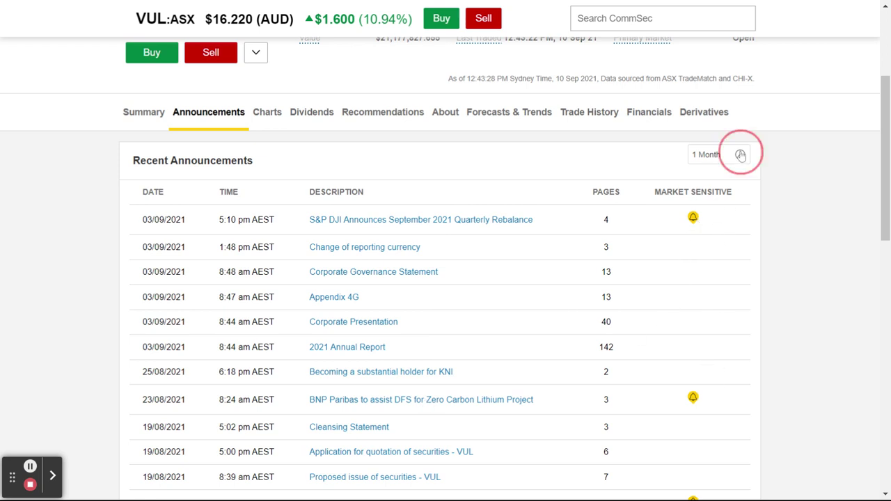
click(717, 194)
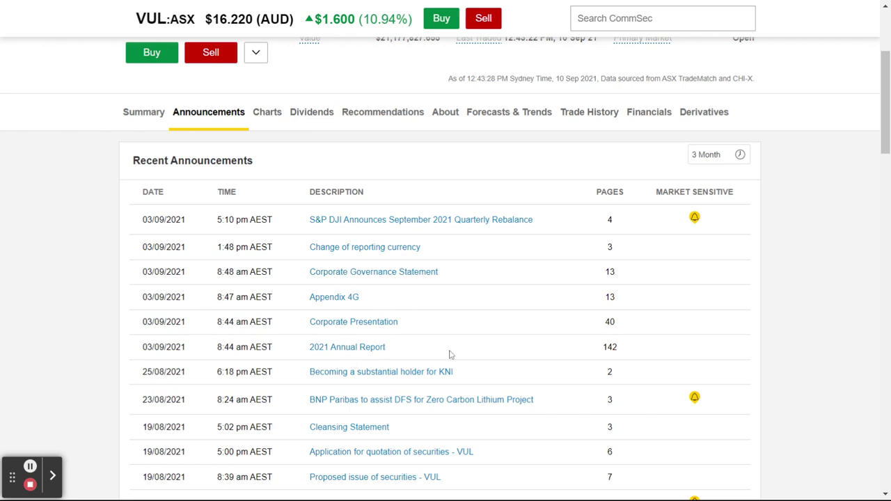
Look through the VUL announcements from June to September 2021, noting which are flagged as market sensitive
scroll(459, 333, down, 2)
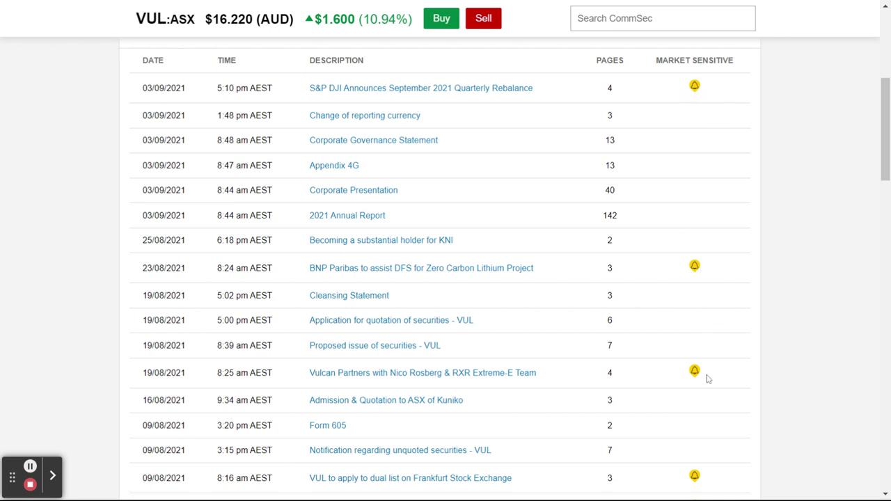
scroll(626, 376, down, 2)
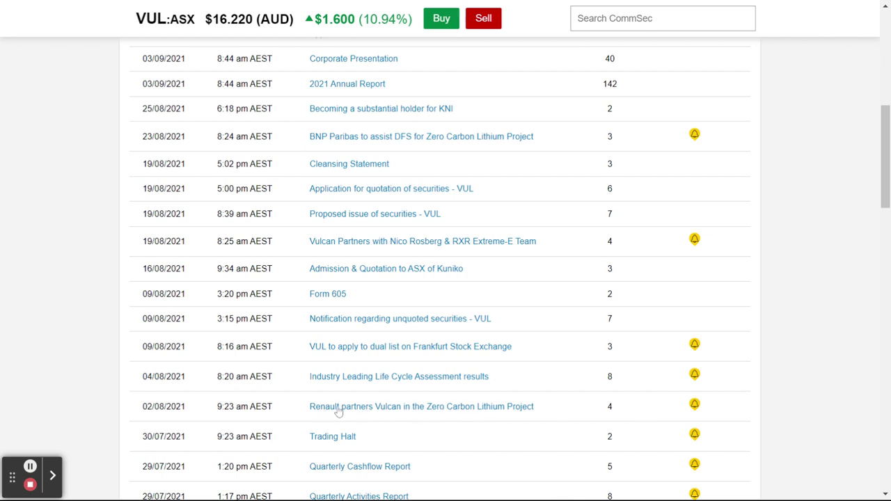
scroll(561, 392, up, 6)
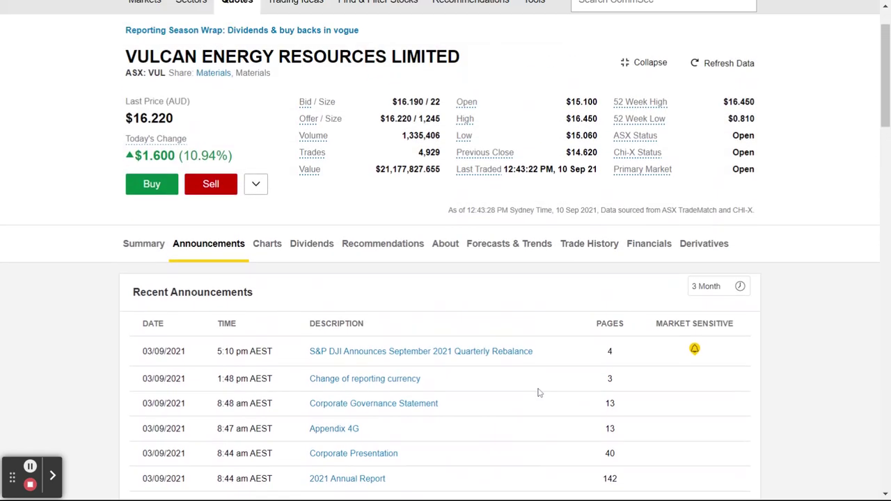
Open VUL's price chart and examine the price line and the volume bars below it
scroll(479, 322, down, 2)
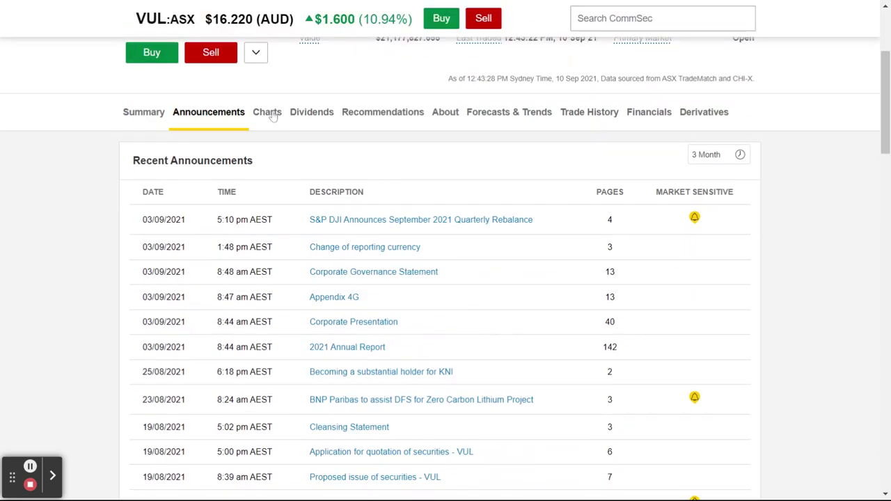
click(269, 114)
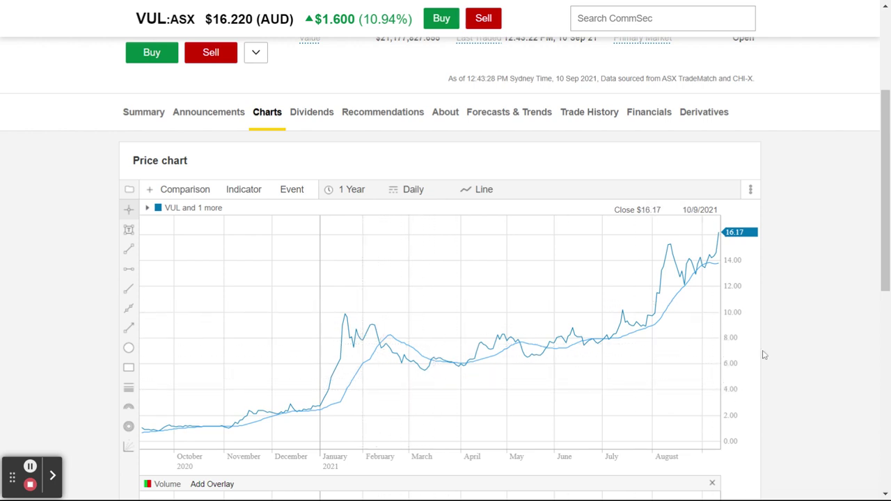
scroll(763, 355, down, 3)
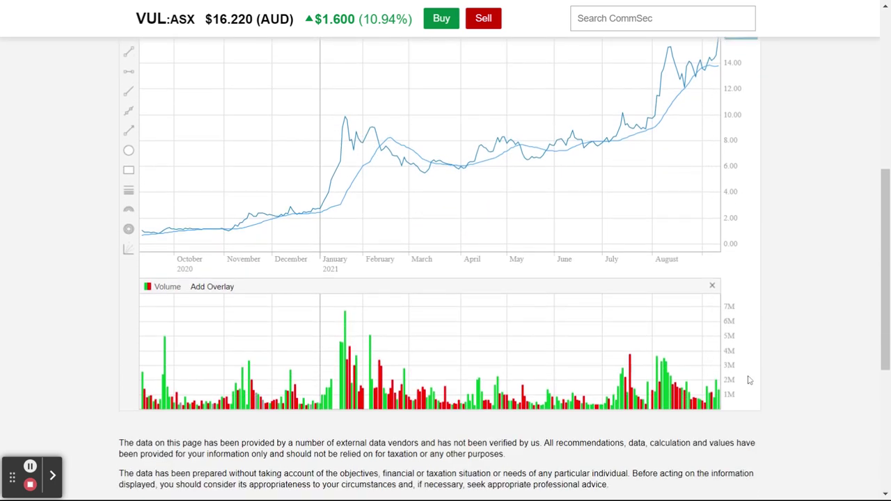
scroll(743, 377, up, 2)
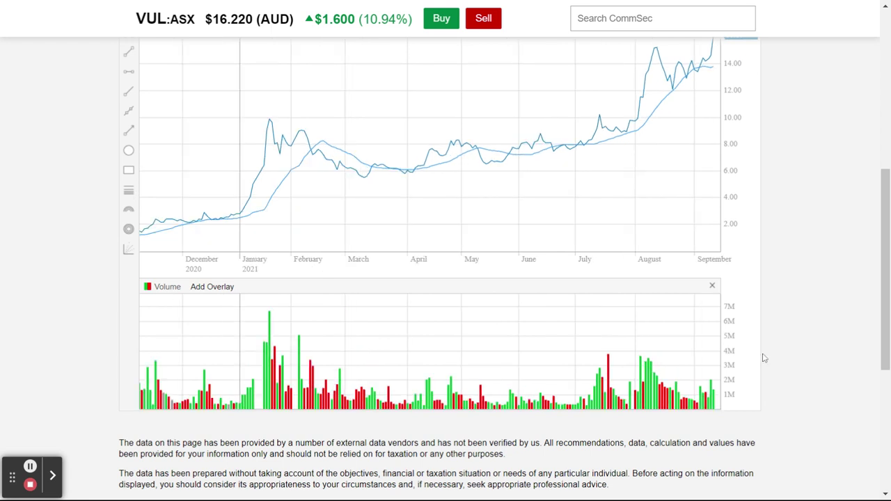
scroll(763, 357, up, 2)
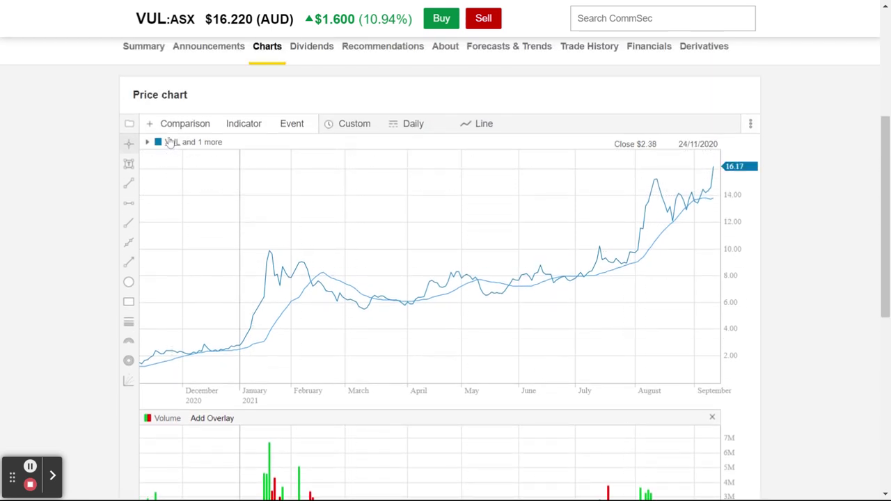
Search the chart indicators for "rsi" and add the Relative Strength Index (RSI) to the VUL price chart
click(247, 125)
scroll(236, 132, down, 5)
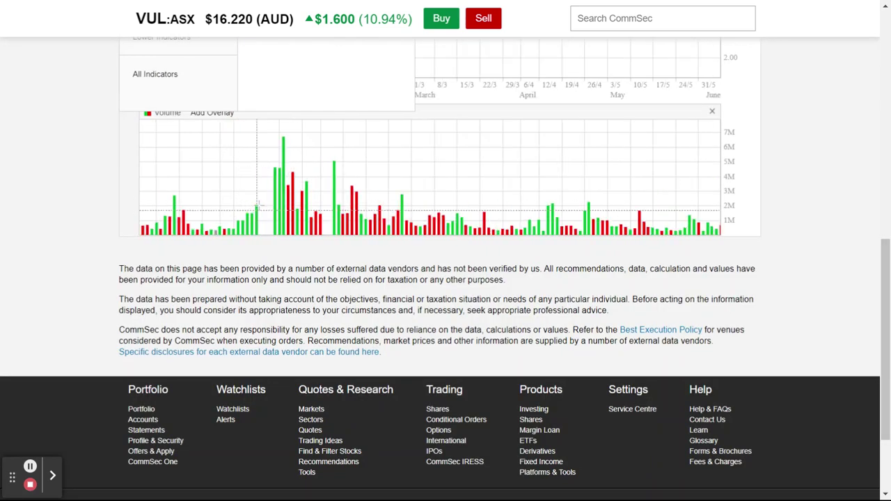
scroll(109, 116, up, 3)
scroll(60, 106, up, 2)
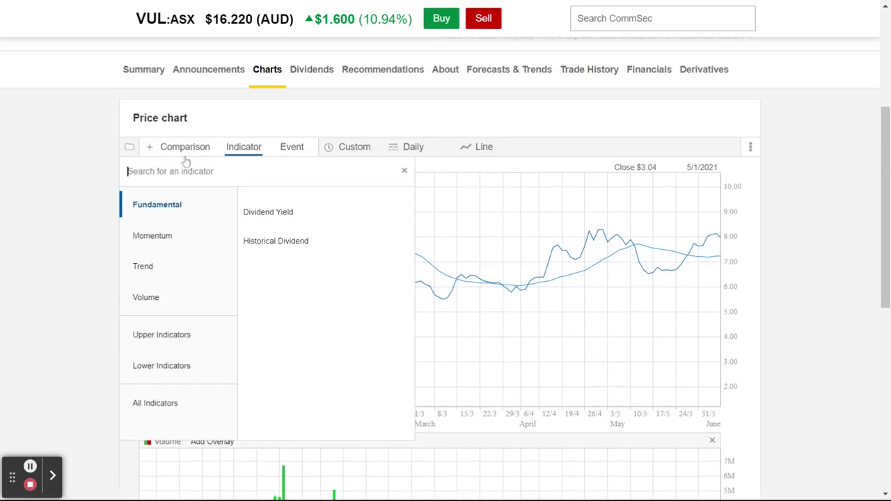
click(170, 171)
text(rsi)
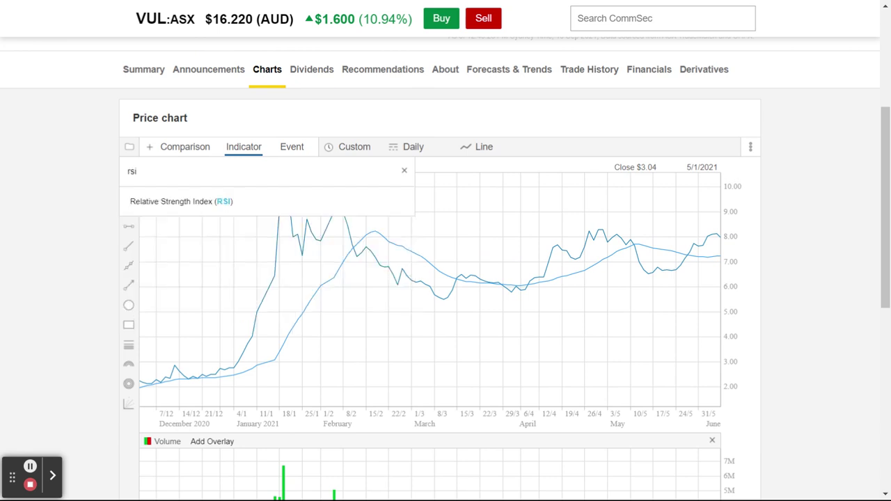
click(171, 202)
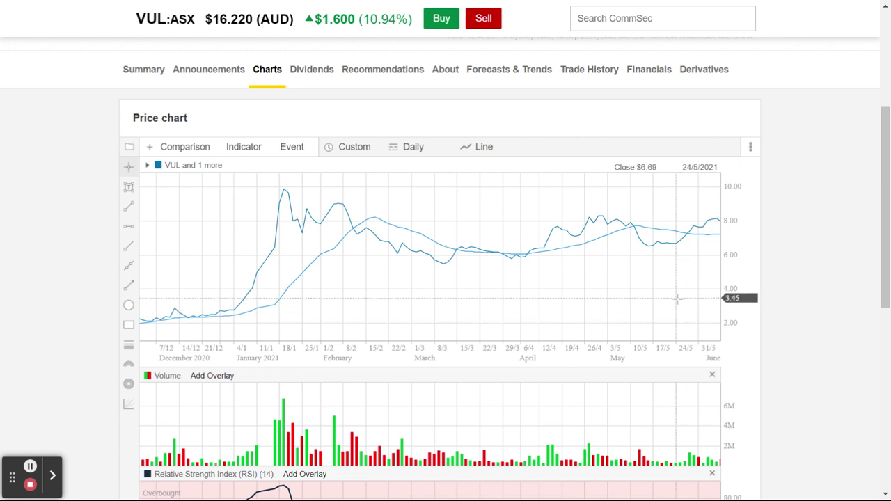
Shift the chart's time range to the most recent months and examine the RSI line against its overbought and oversold zones
drag(676, 298, 446, 301)
drag(650, 289, 467, 288)
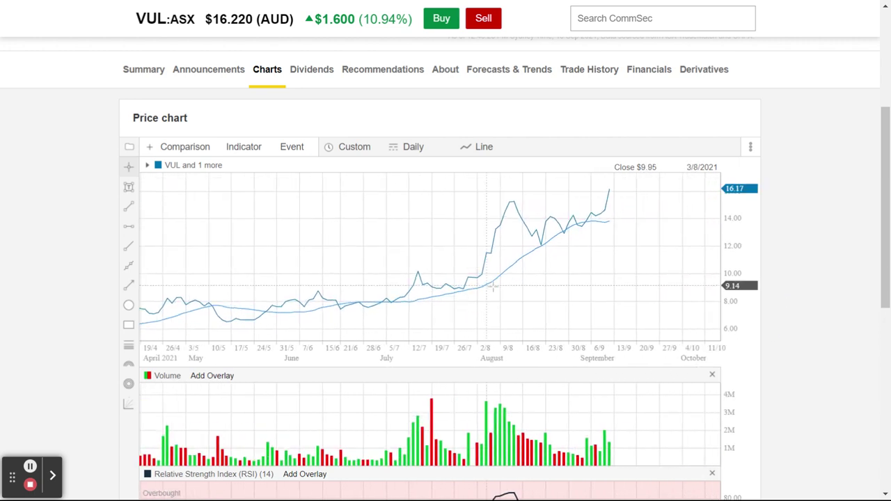
drag(525, 290, 585, 288)
scroll(781, 334, down, 3)
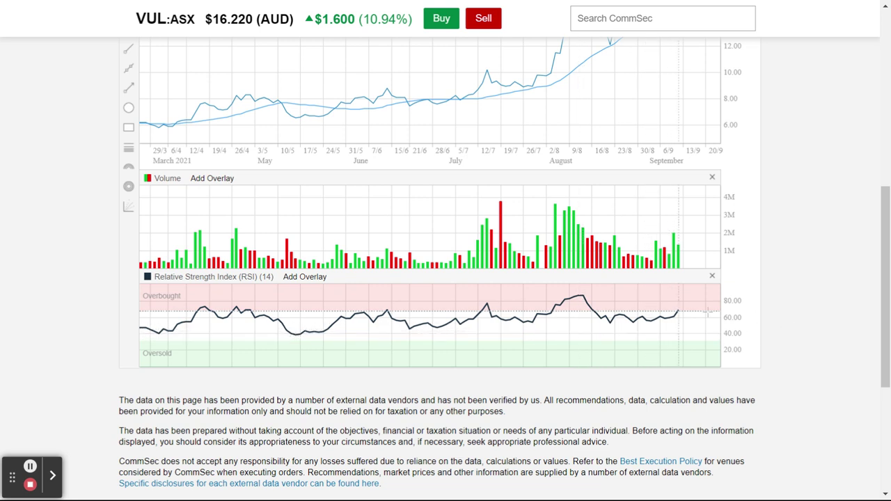
scroll(845, 224, up, 3)
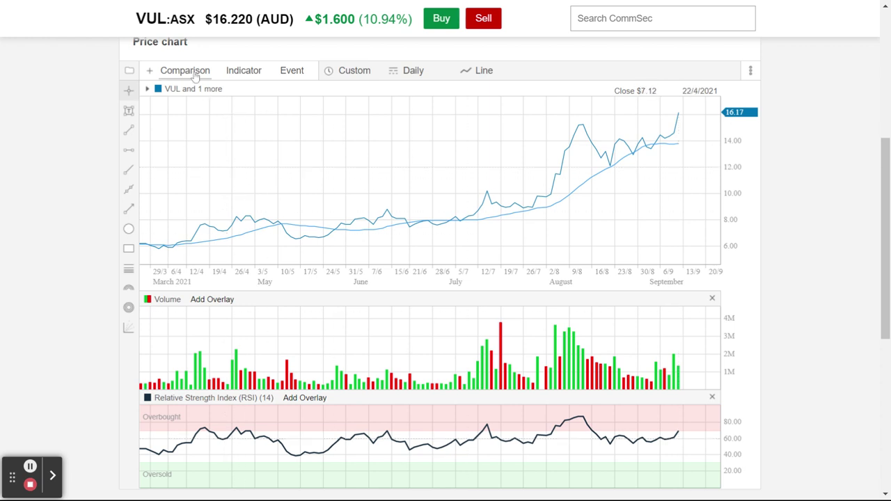
Add the Average True Range momentum indicator to the VUL price chart
click(243, 74)
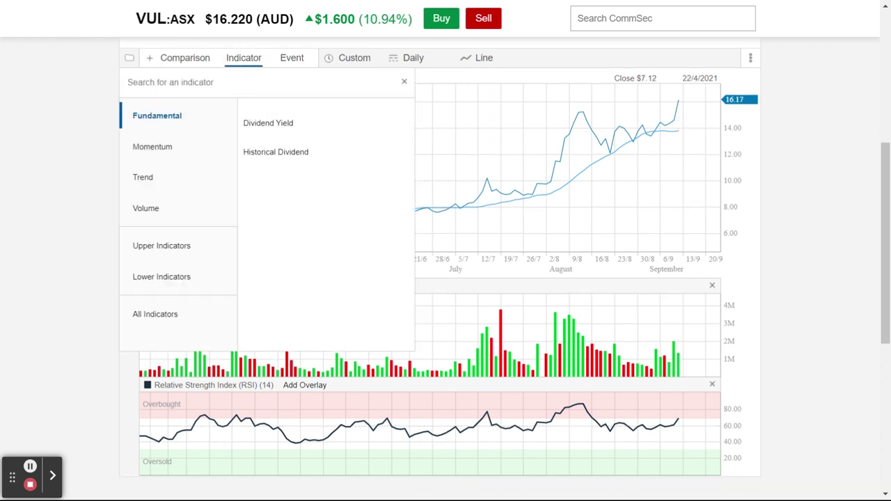
click(153, 146)
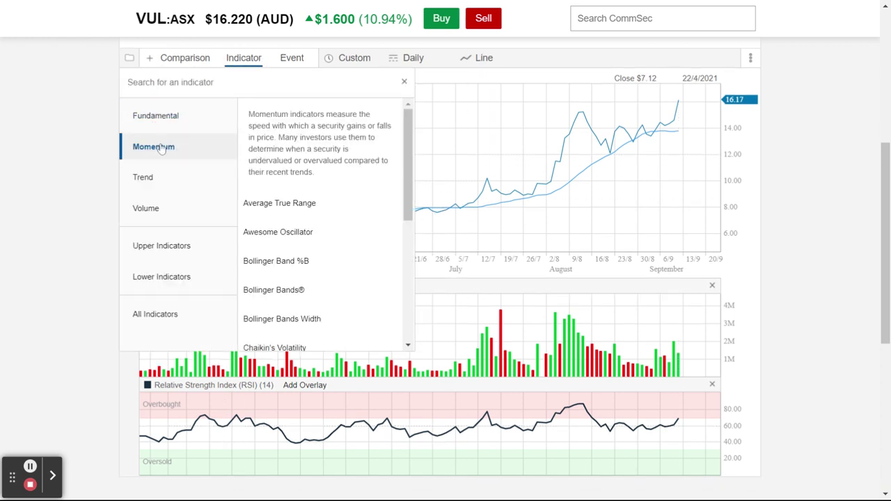
click(311, 211)
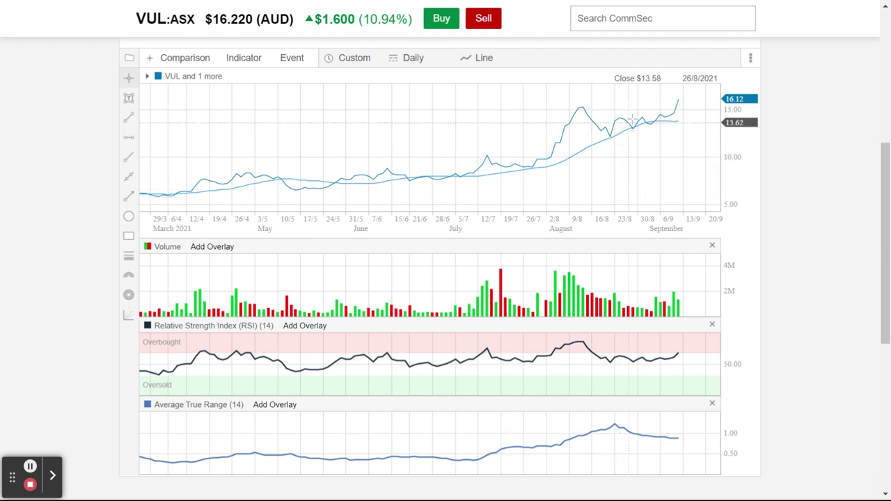
Try the Bar style on the VUL price chart and finally set the chart style to Candlestick
click(481, 59)
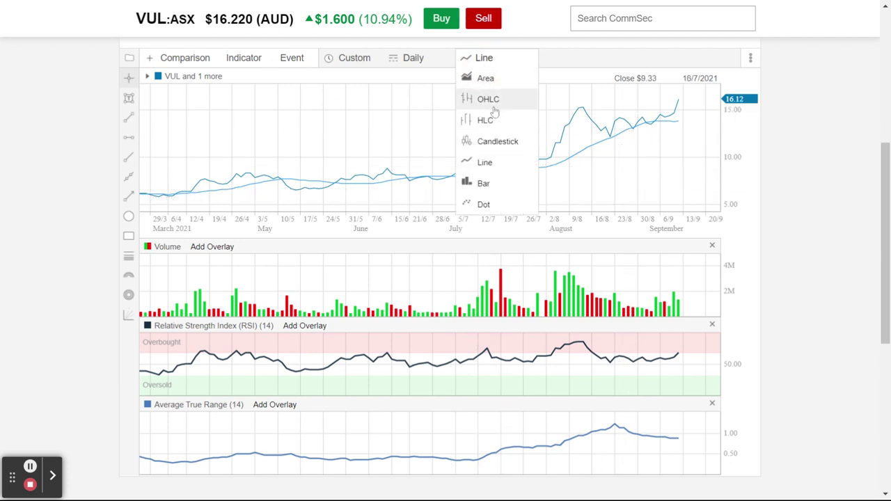
click(489, 183)
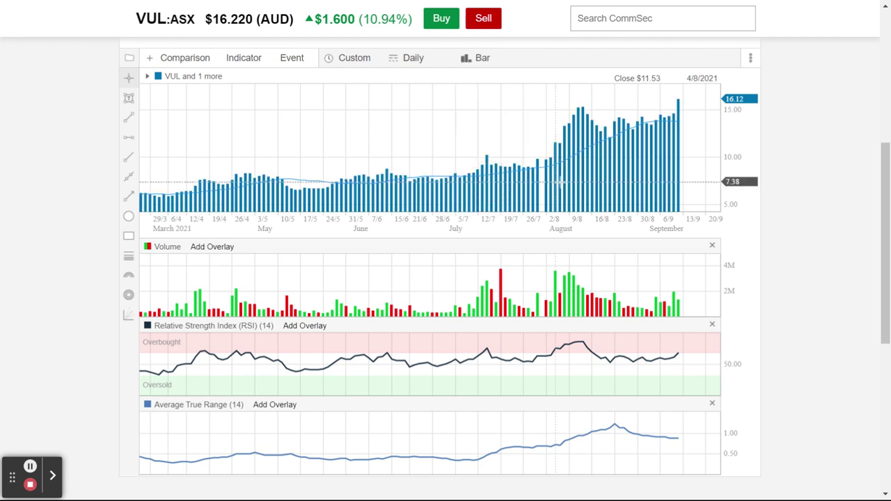
click(482, 58)
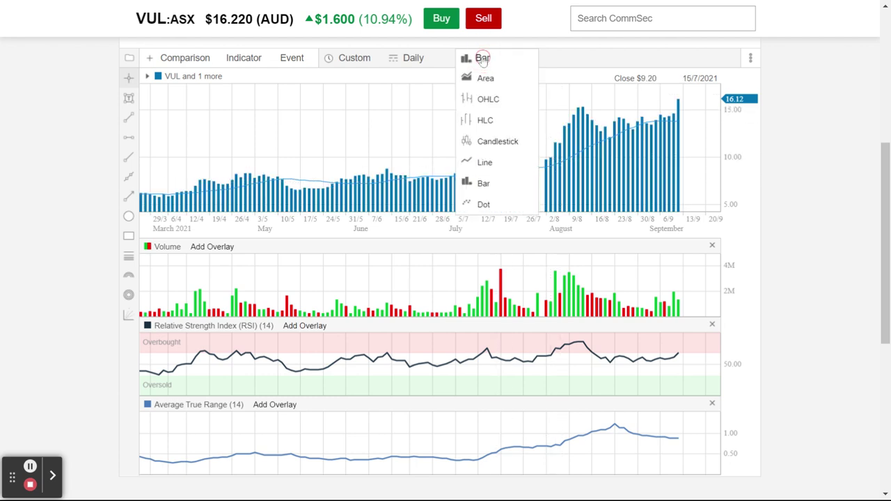
click(487, 140)
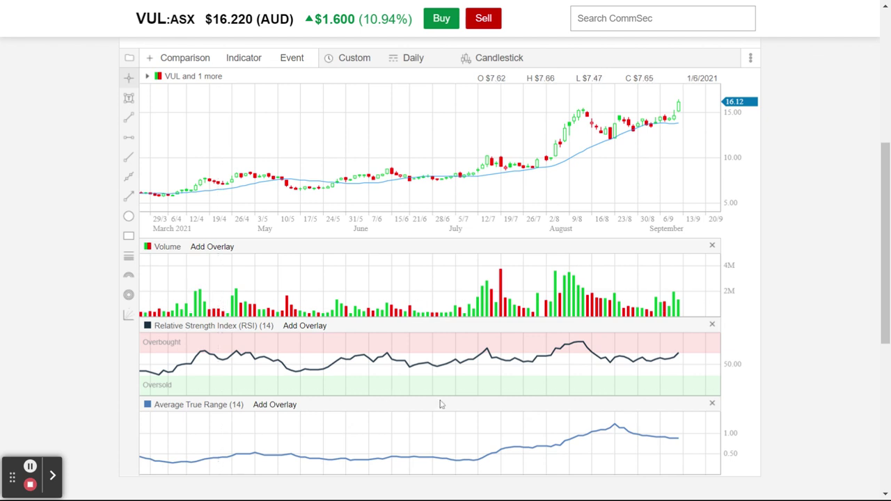
Remove the Average True Range and Relative Strength Index indicators from the chart
click(712, 404)
click(711, 385)
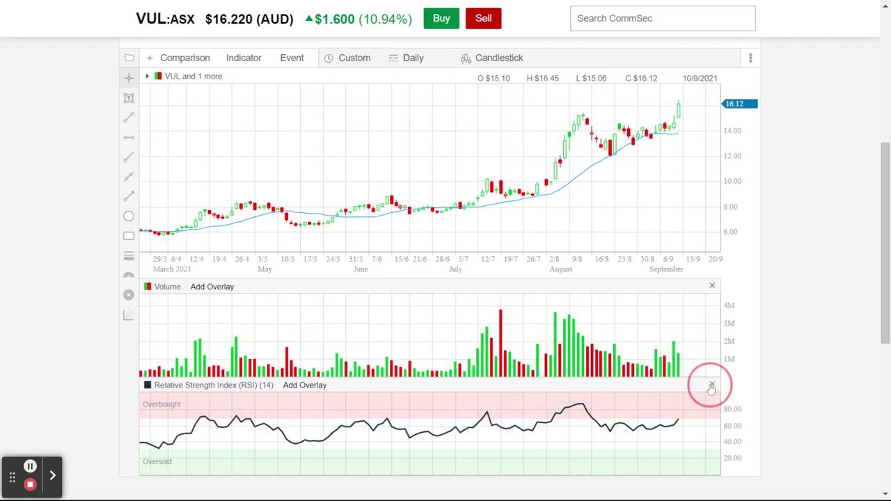
Draw a straight trend line on the VUL price chart from the early-May candles to the latest September candle
scroll(797, 292, up, 1)
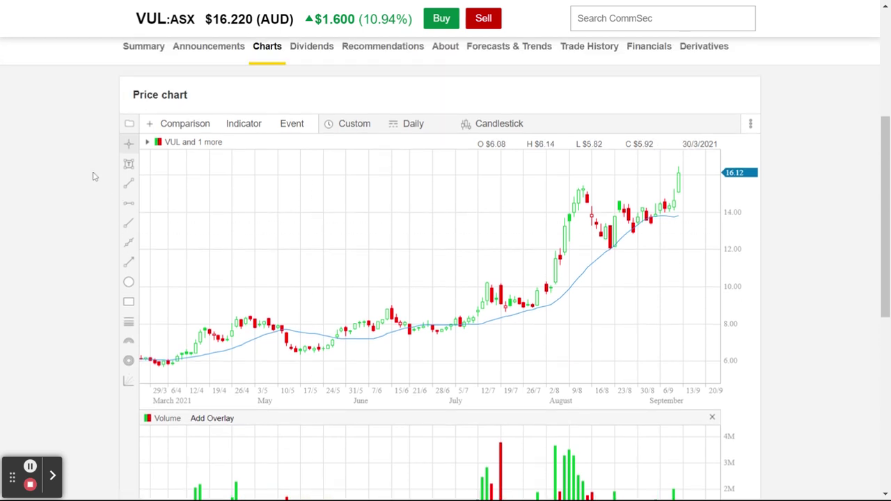
click(129, 184)
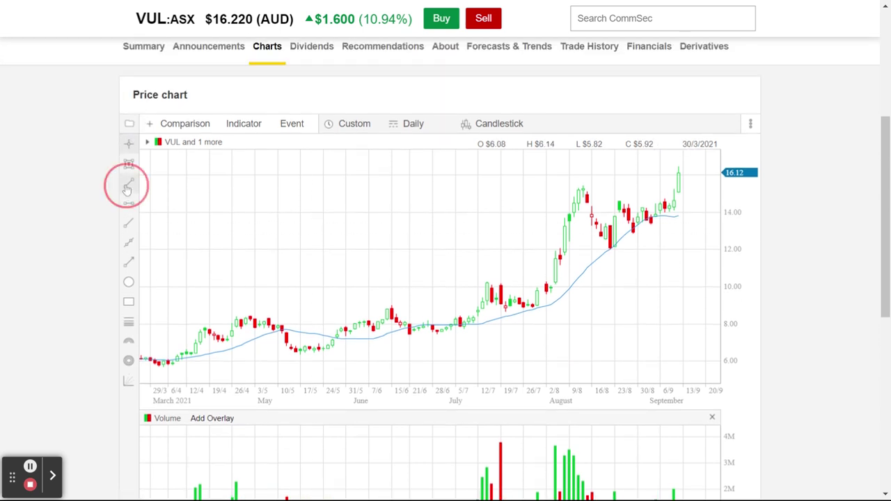
click(279, 328)
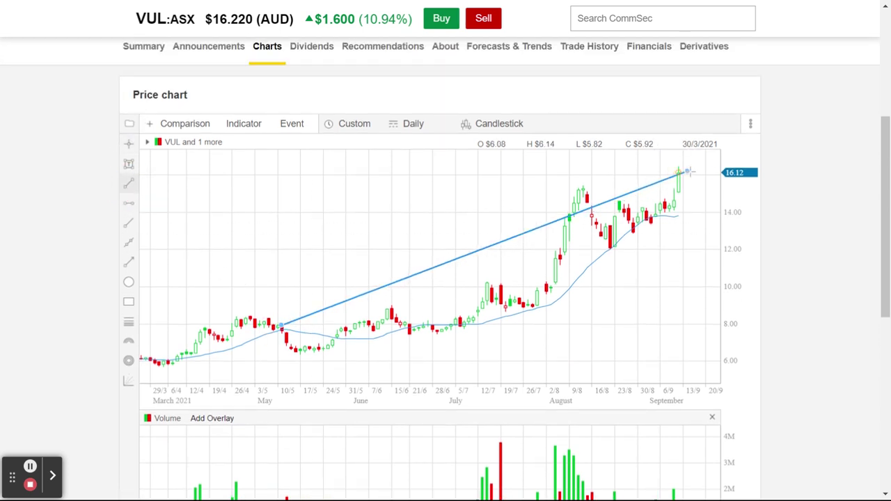
click(679, 169)
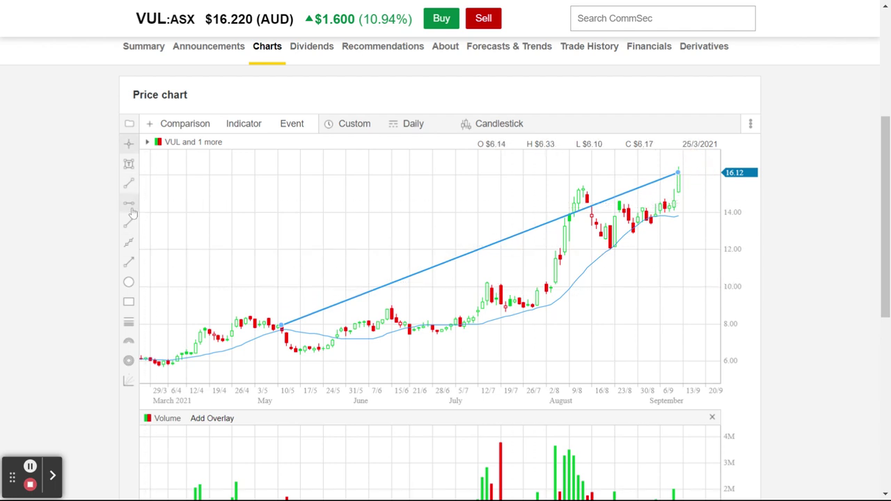
Draw a small circle over the June candles on the VUL price chart and leave the drawing tool
click(130, 283)
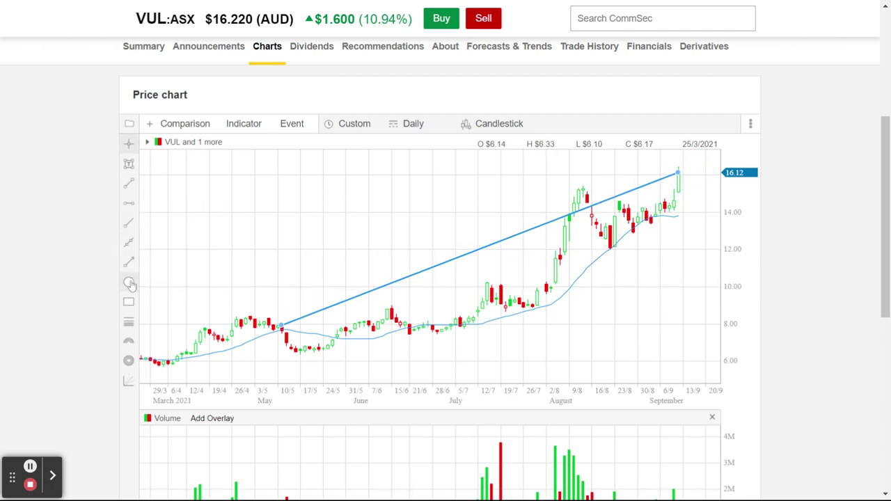
click(130, 283)
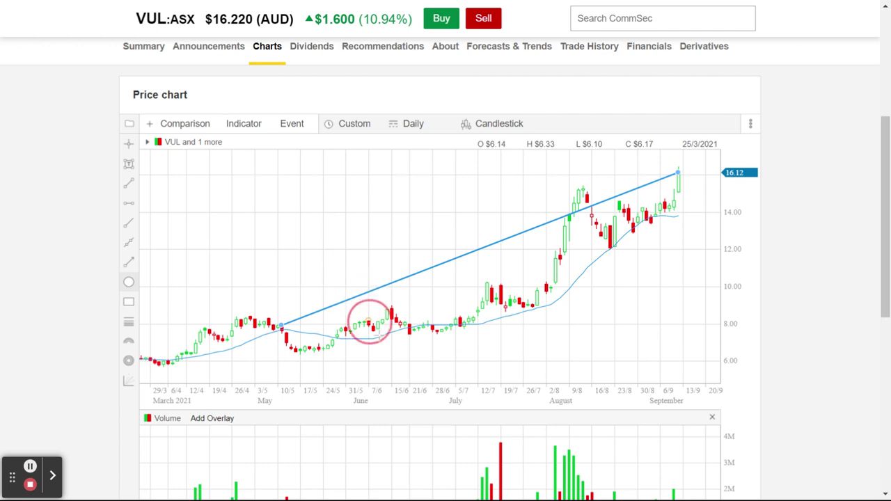
key(Escape)
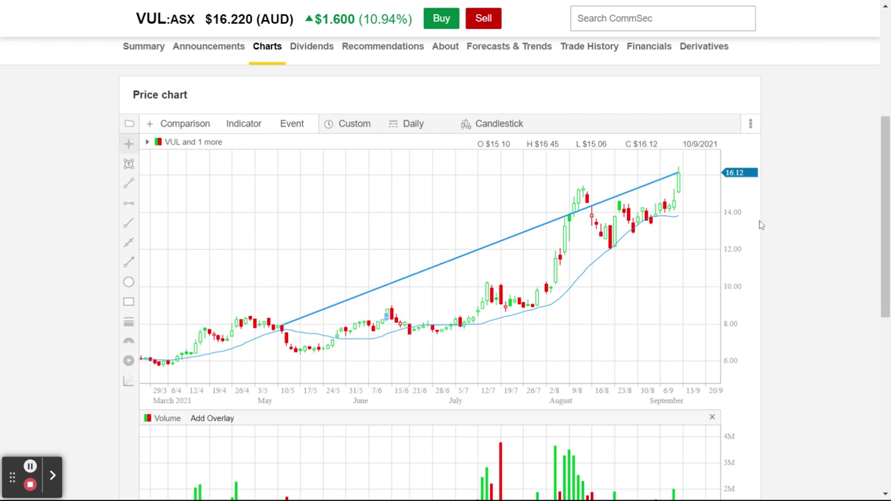
Check VUL's dividend history and review its Goldman Sachs recommendation, price target history and analyst research
scroll(515, 178, up, 2)
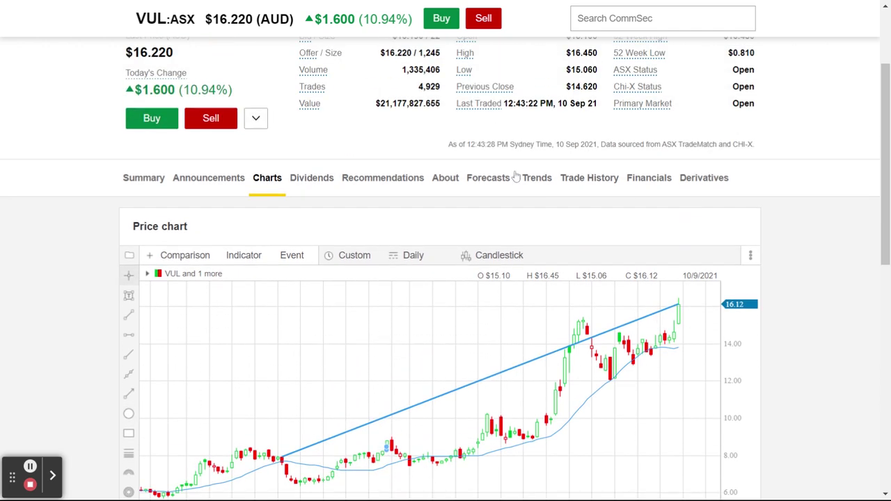
click(320, 184)
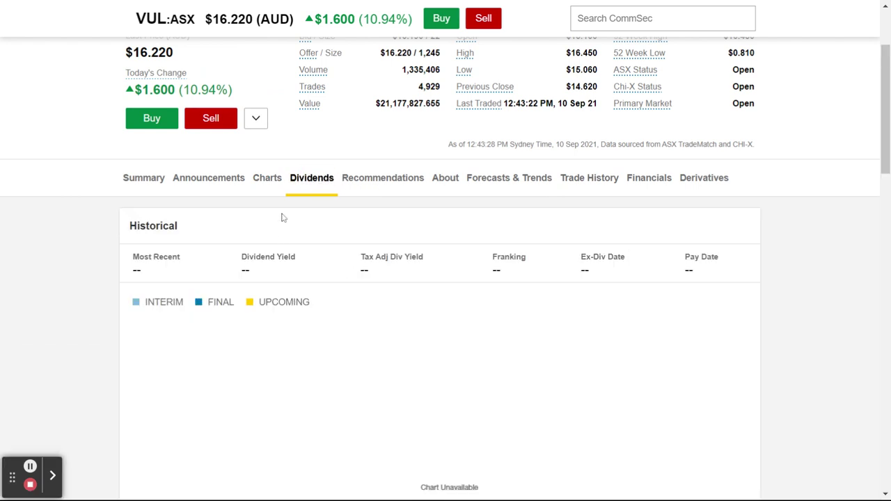
click(391, 188)
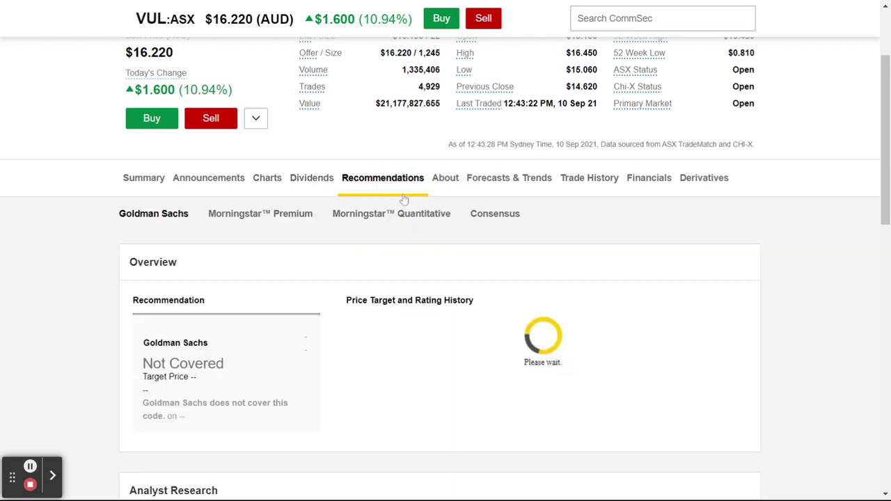
scroll(656, 255, down, 1)
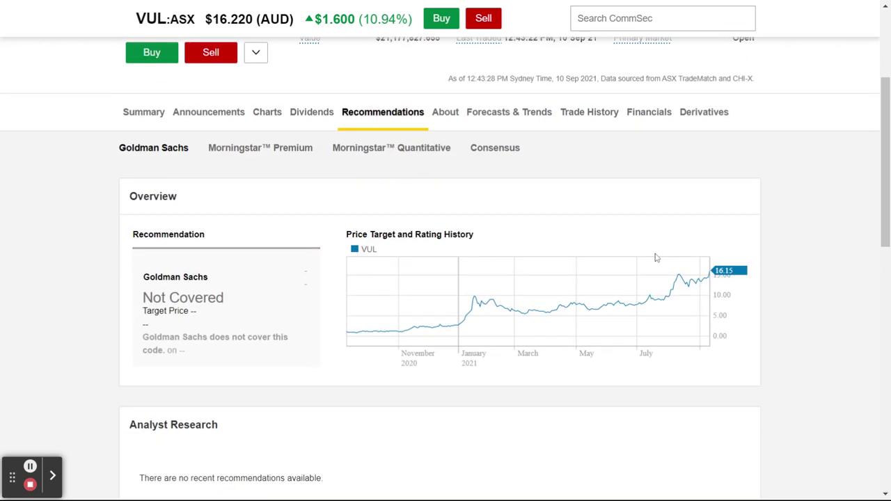
scroll(201, 314, down, 2)
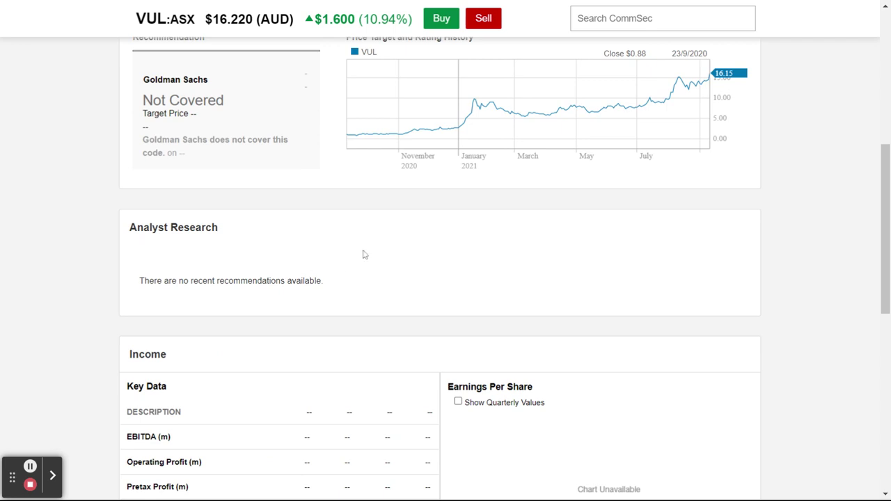
scroll(362, 255, up, 3)
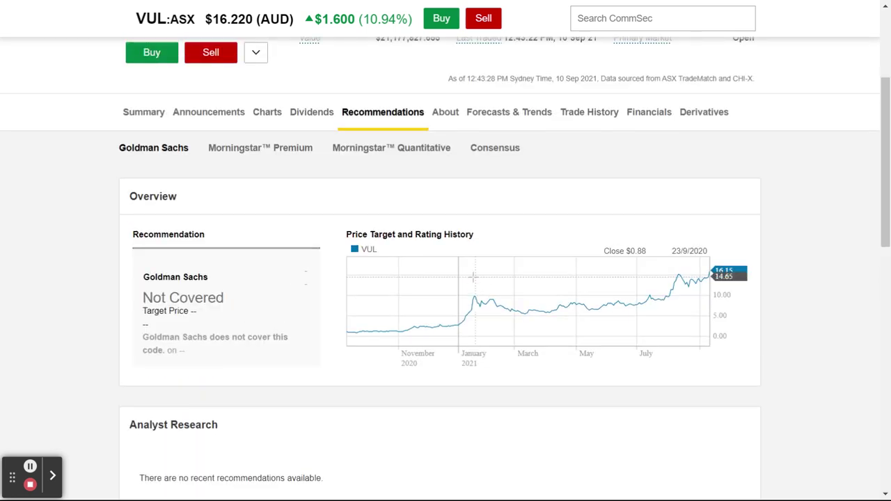
Read the company summary and company details in VUL's About section
click(445, 113)
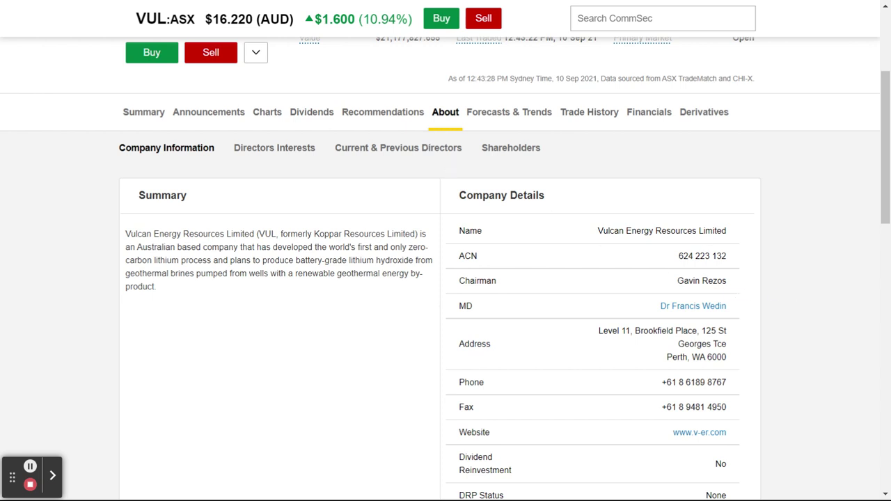
scroll(675, 301, down, 2)
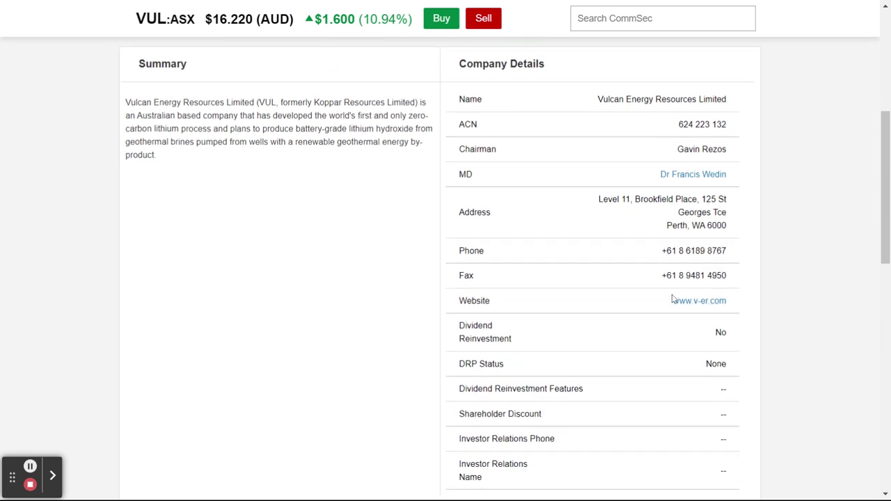
scroll(691, 386, down, 2)
scroll(566, 162, up, 4)
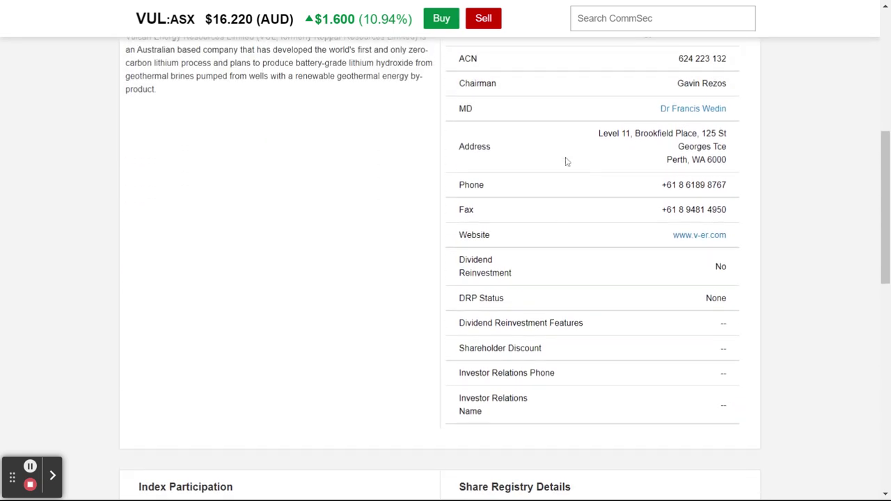
Review VUL's earnings announcements, earnings and dividends forecast, growth rates and forecast earnings trend
click(519, 120)
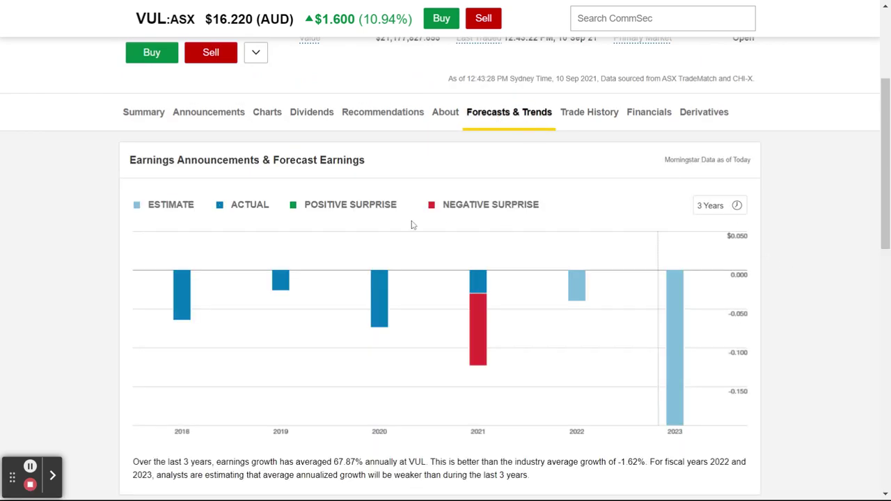
scroll(765, 287, down, 7)
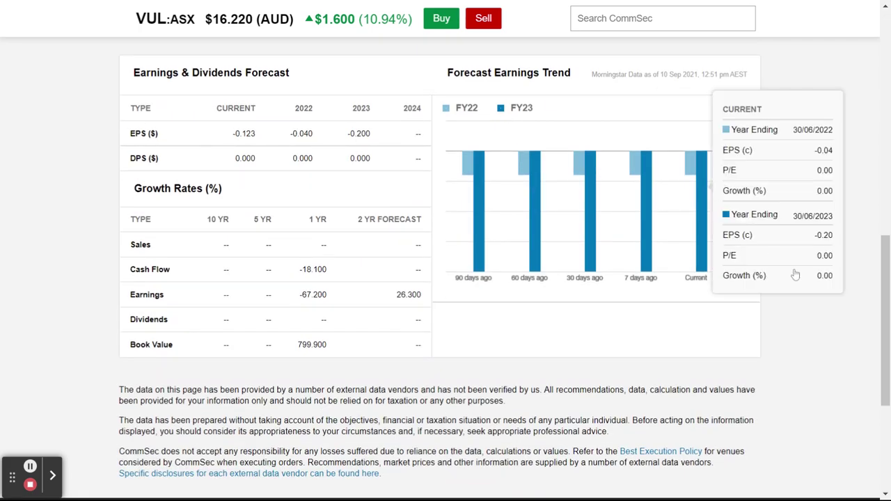
scroll(800, 355, up, 8)
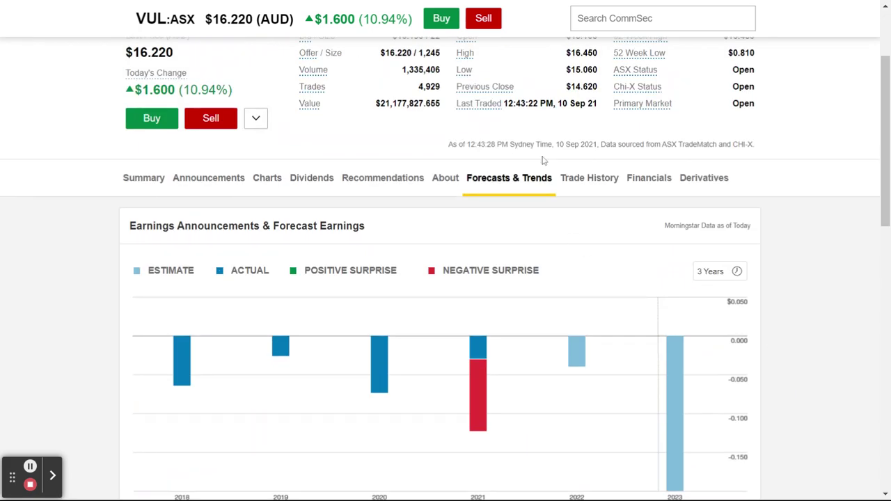
Check VUL's daily trade history and examine its earnings, return on equity and historical statistics in the financials
click(587, 179)
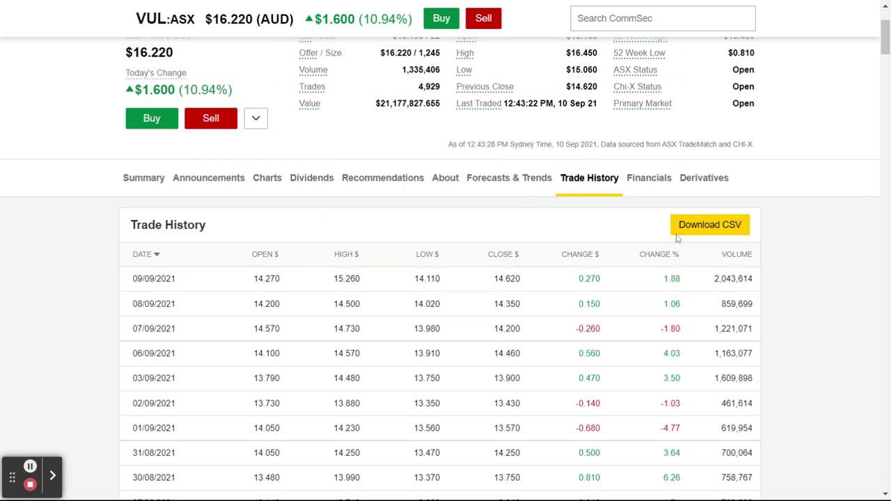
click(658, 179)
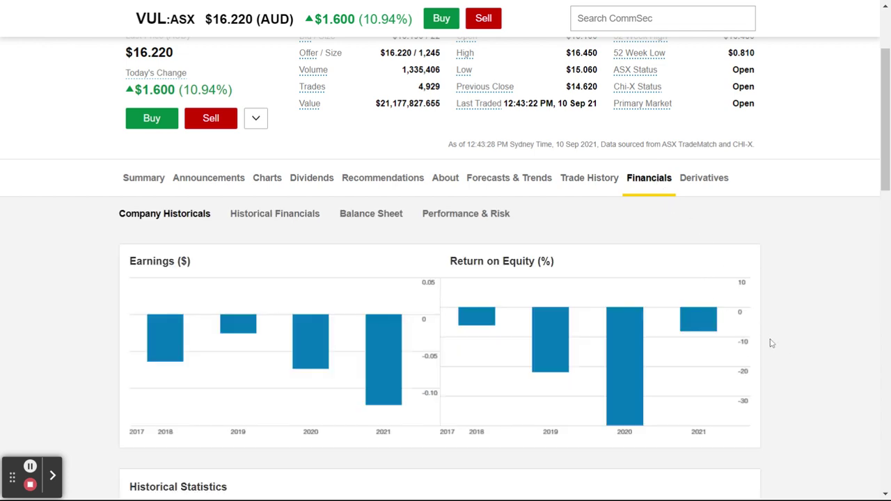
scroll(812, 364, down, 5)
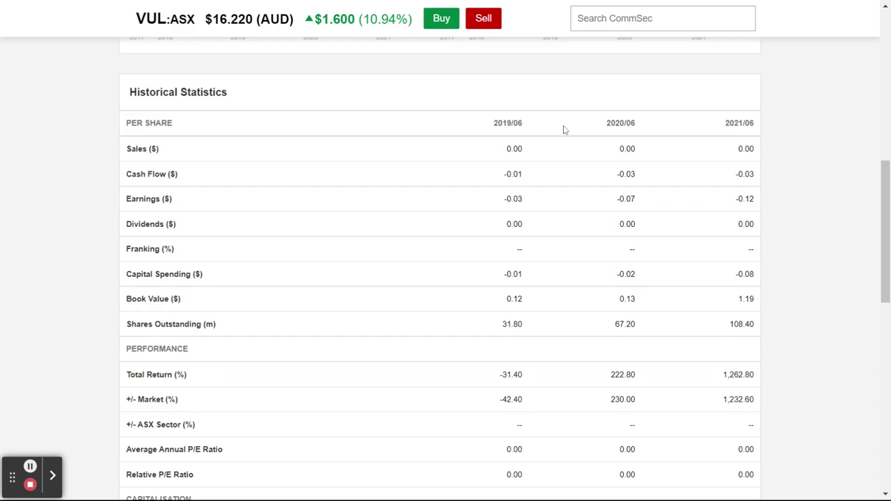
scroll(835, 276, down, 8)
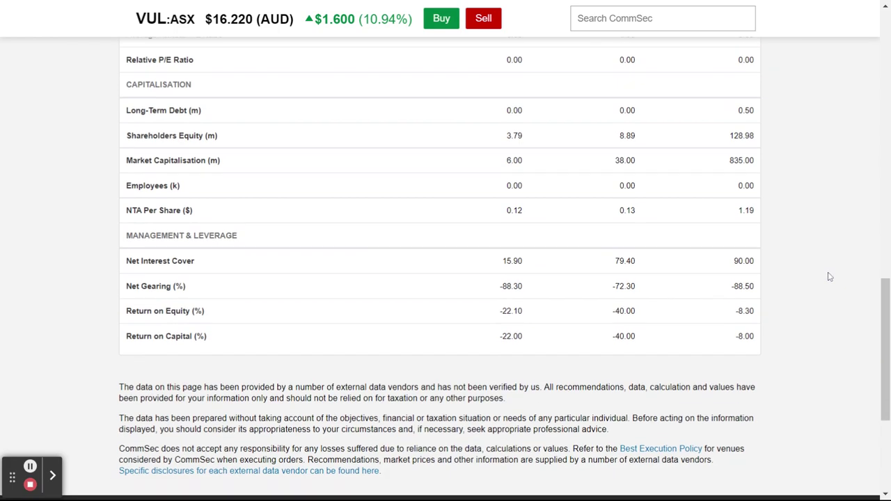
scroll(828, 276, up, 8)
scroll(741, 215, up, 8)
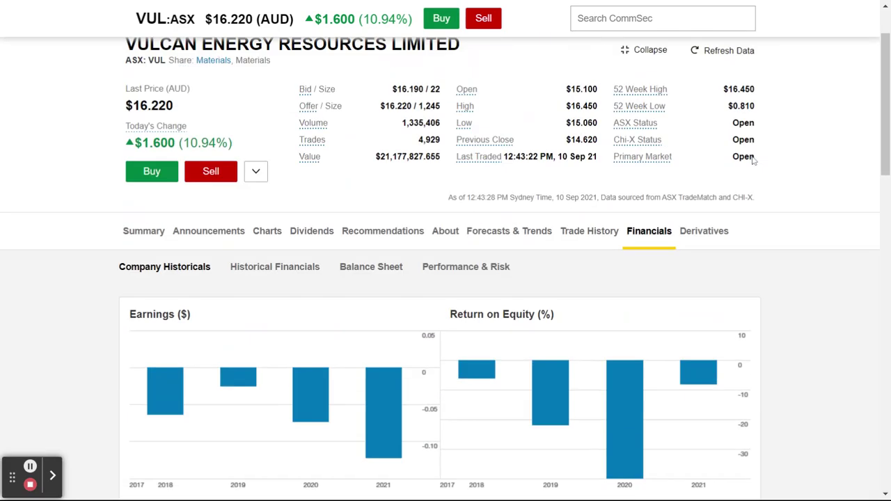
Check VUL's options listing and recent announcements, and return to the stock's summary
click(704, 247)
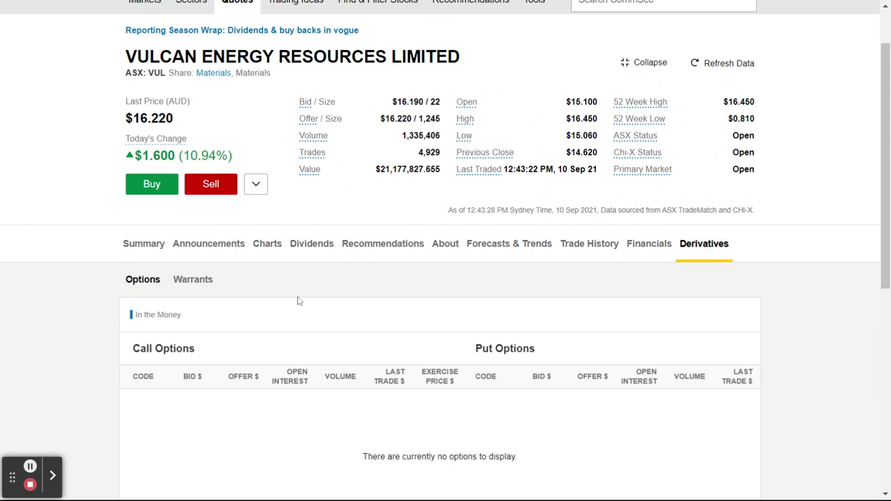
click(212, 250)
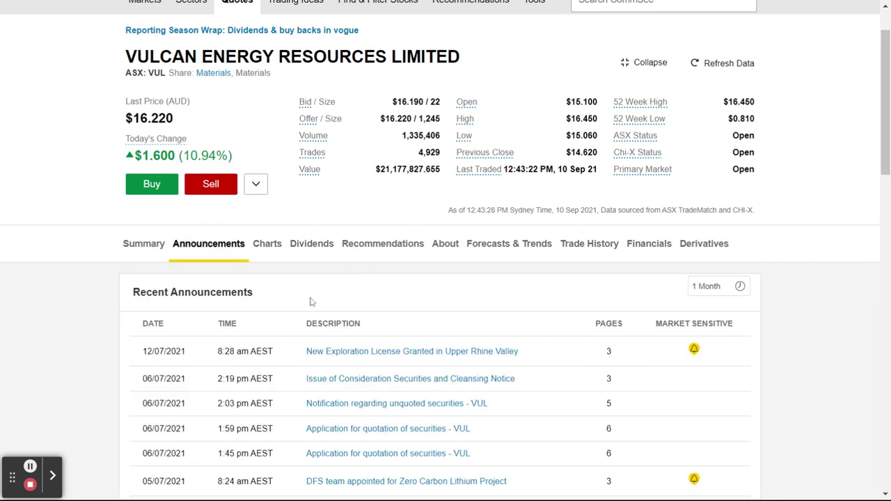
click(127, 252)
scroll(801, 309, up, 1)
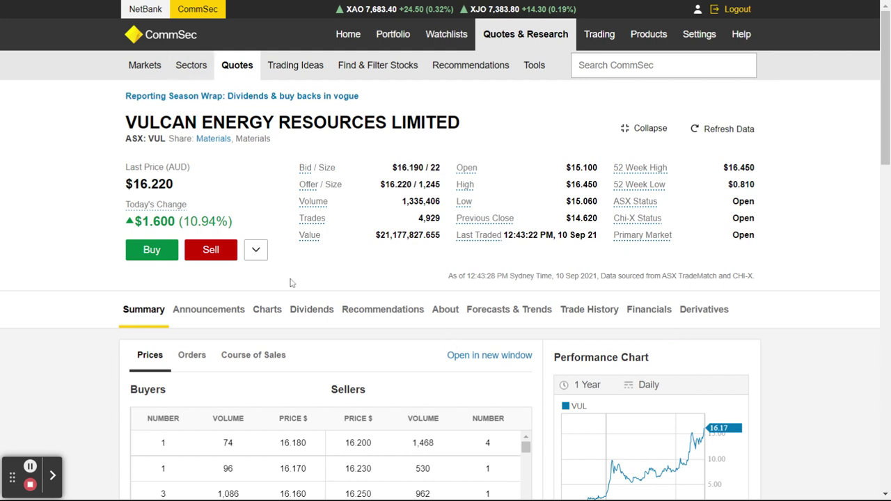
Browse the featured Investment Collections under Trading Ideas and look through the full set of collections
click(315, 69)
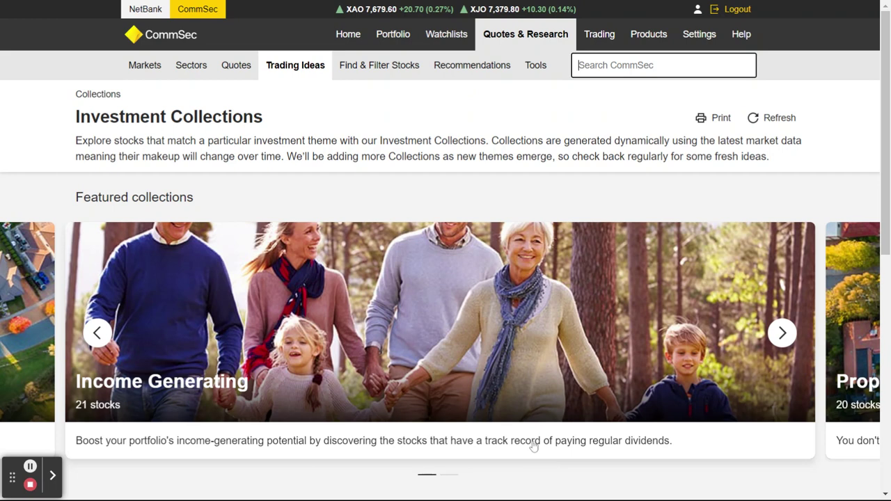
scroll(534, 446, down, 2)
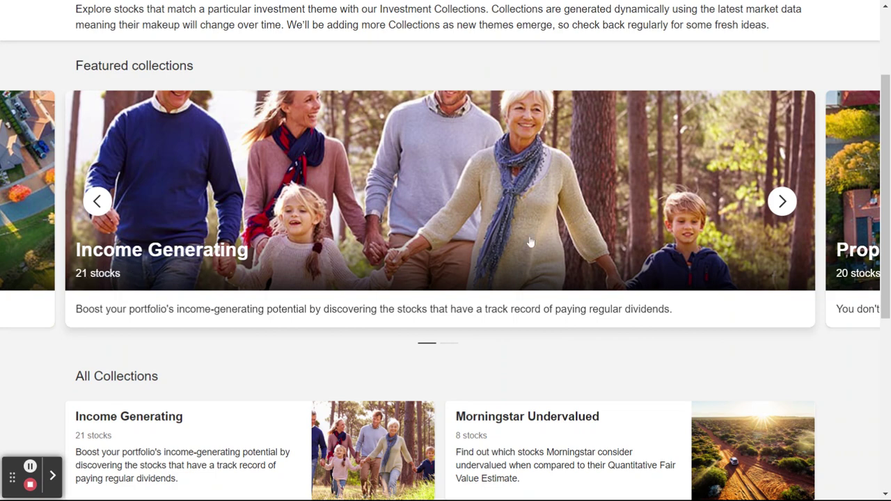
click(782, 201)
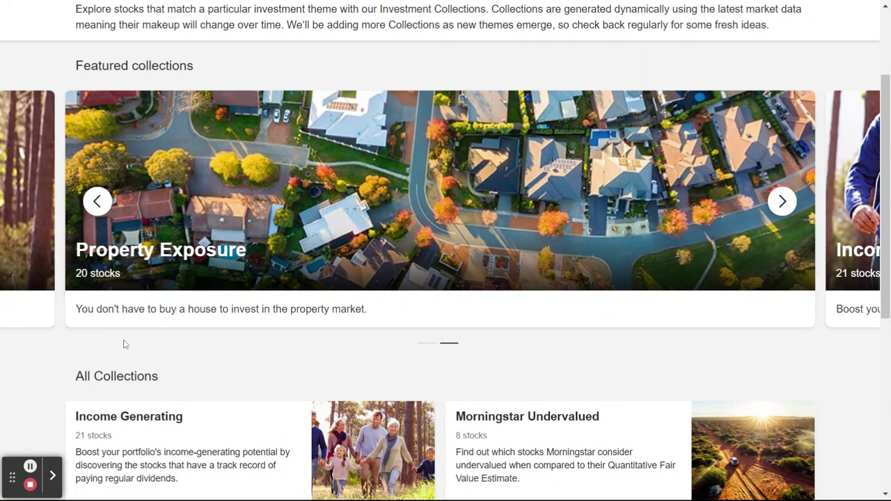
click(782, 201)
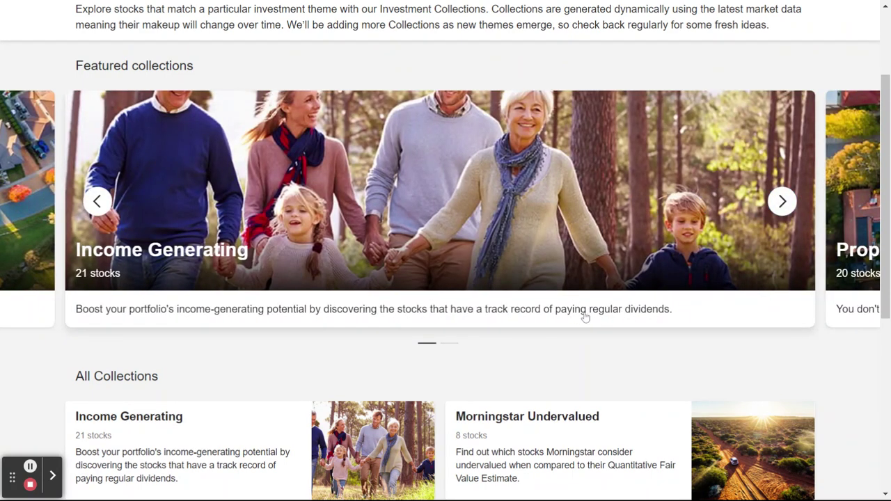
scroll(629, 383, down, 2)
scroll(612, 376, down, 2)
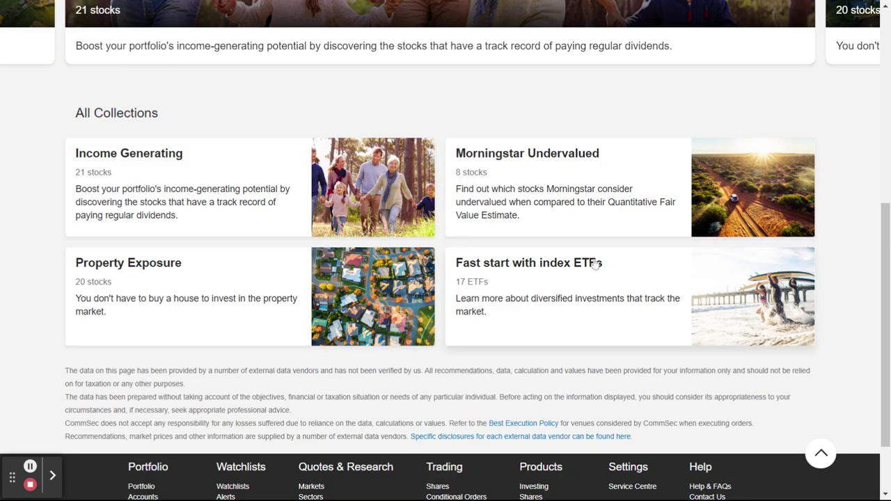
scroll(690, 308, up, 8)
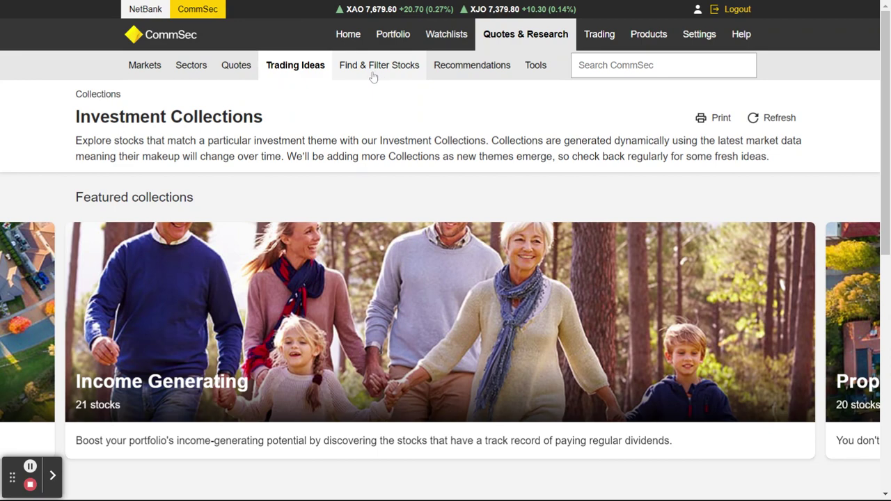
Open the stock screener's pre-defined screens and run the Growth Potential screen for the Growth strategy goal
click(362, 72)
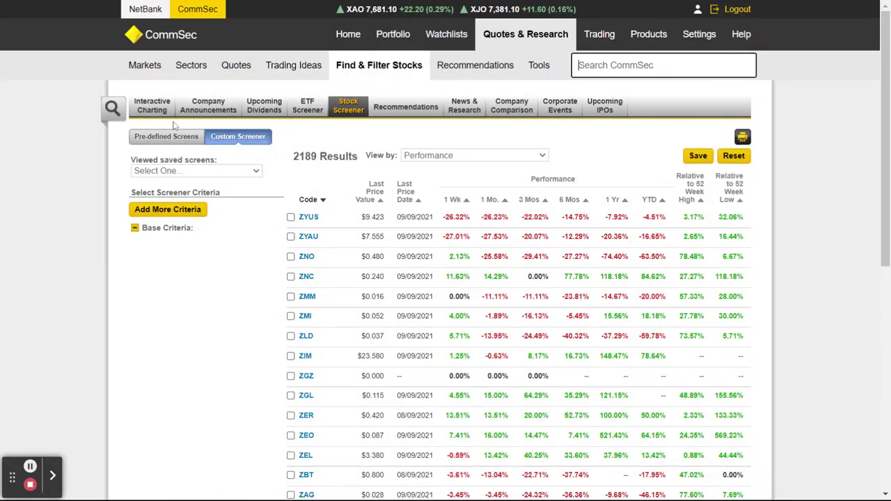
click(149, 138)
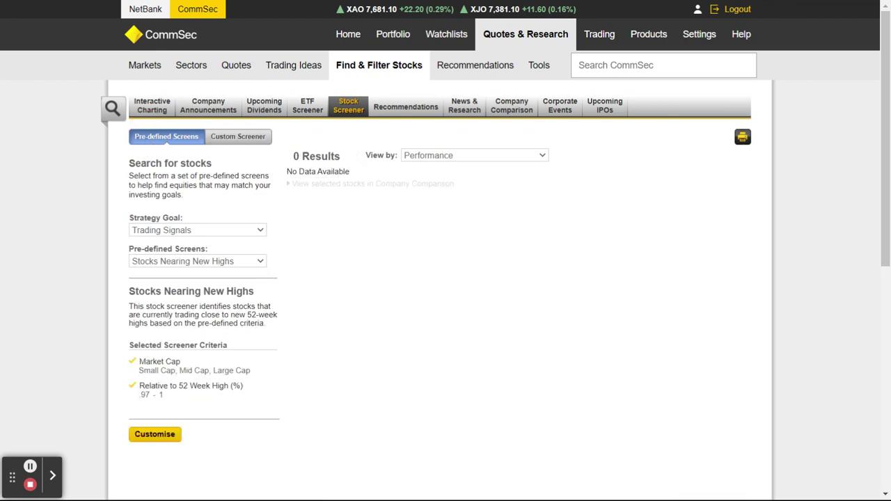
click(199, 230)
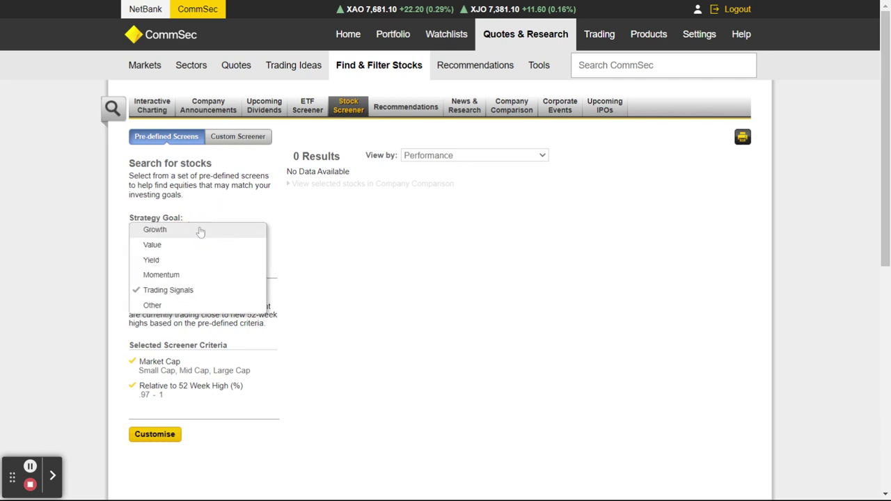
click(174, 231)
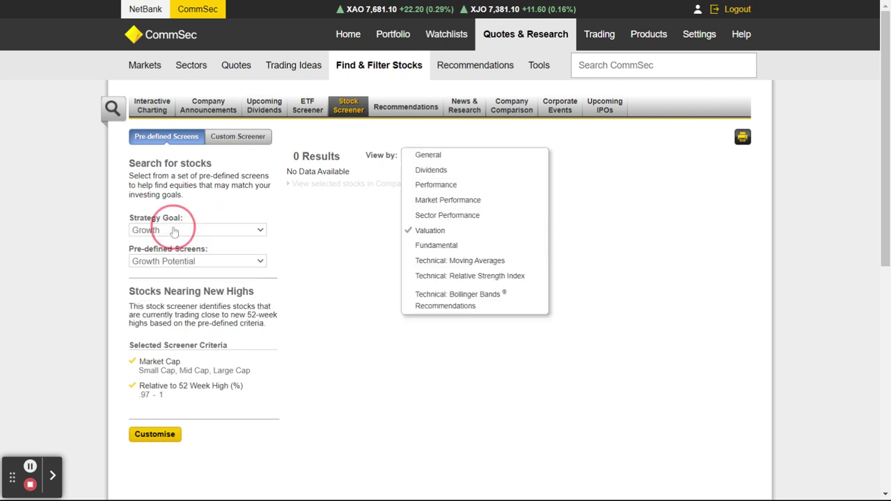
click(264, 261)
click(199, 260)
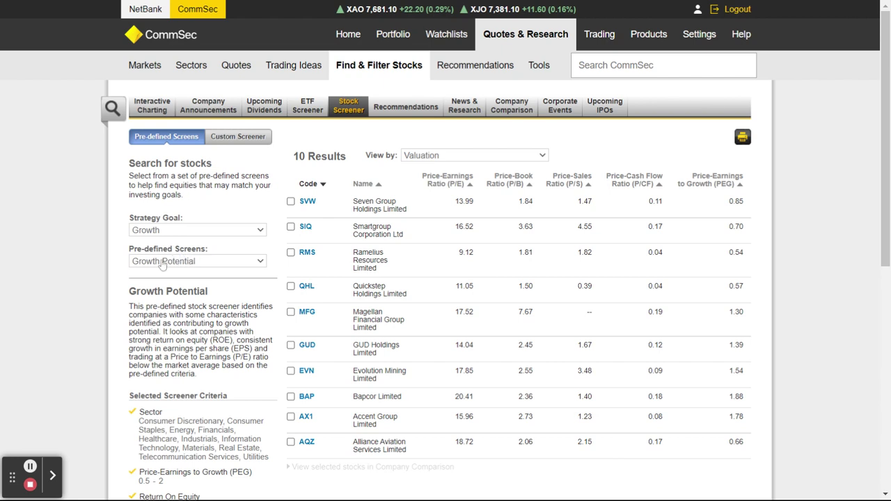
Run the Undervalued Growth Stocks screen in the General view and sort the results by code in ascending order
click(186, 259)
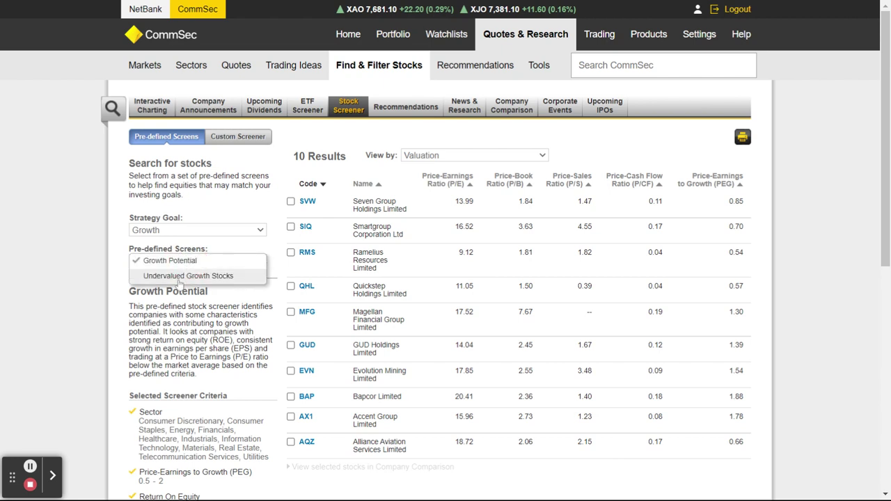
click(177, 275)
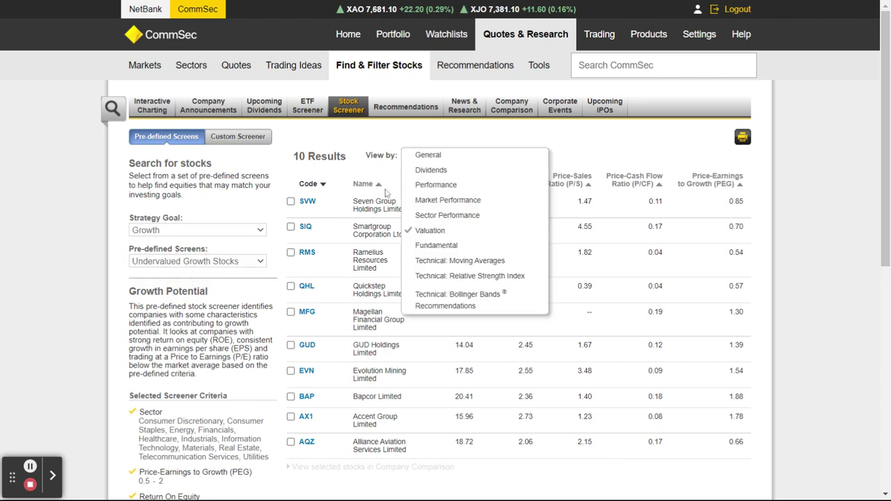
click(435, 155)
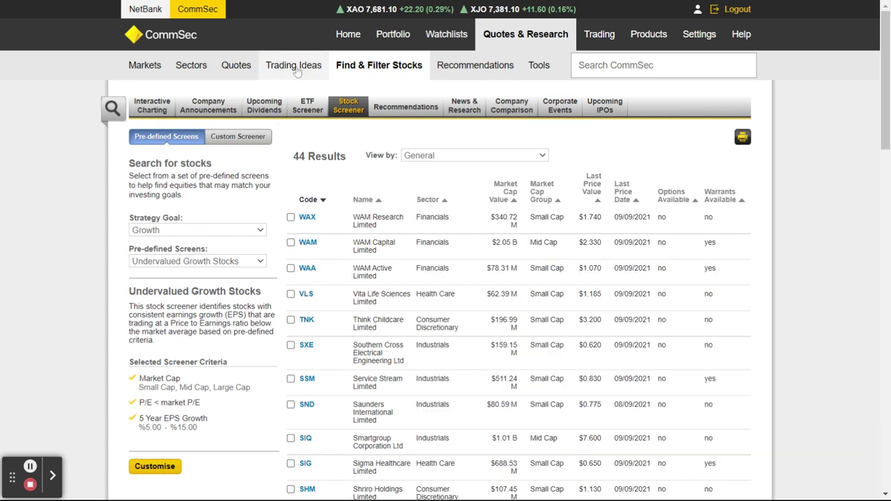
click(324, 206)
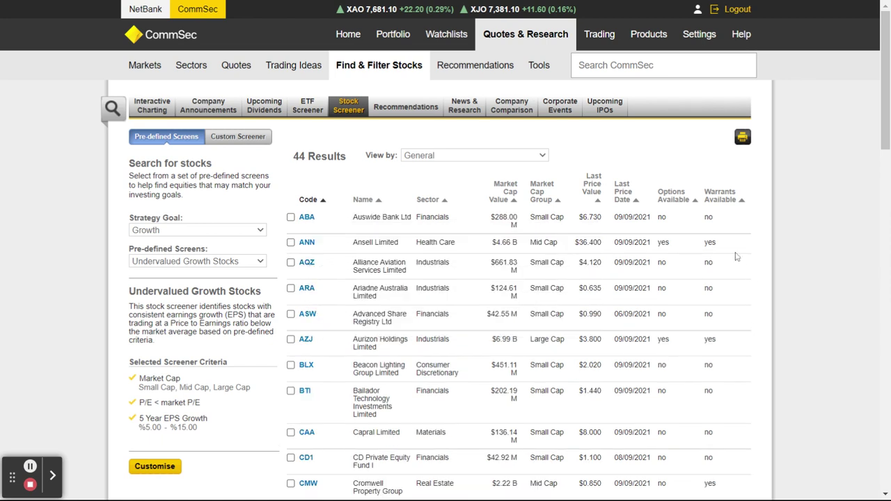
click(452, 157)
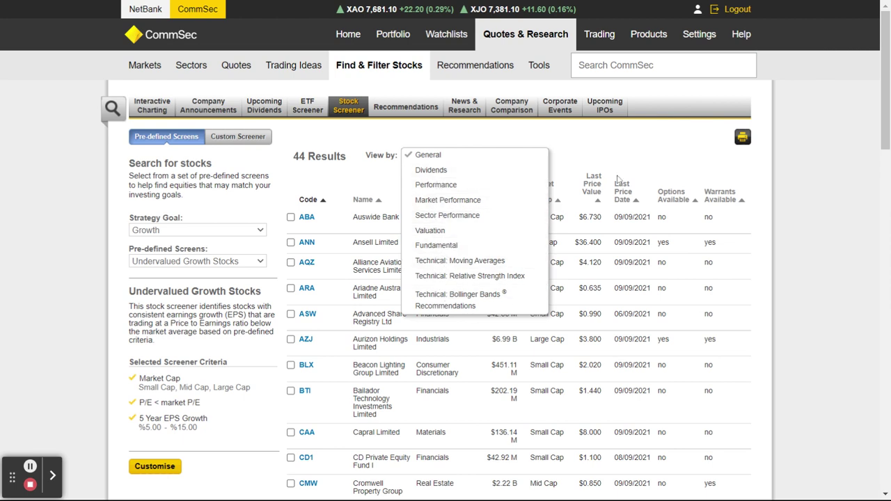
click(659, 153)
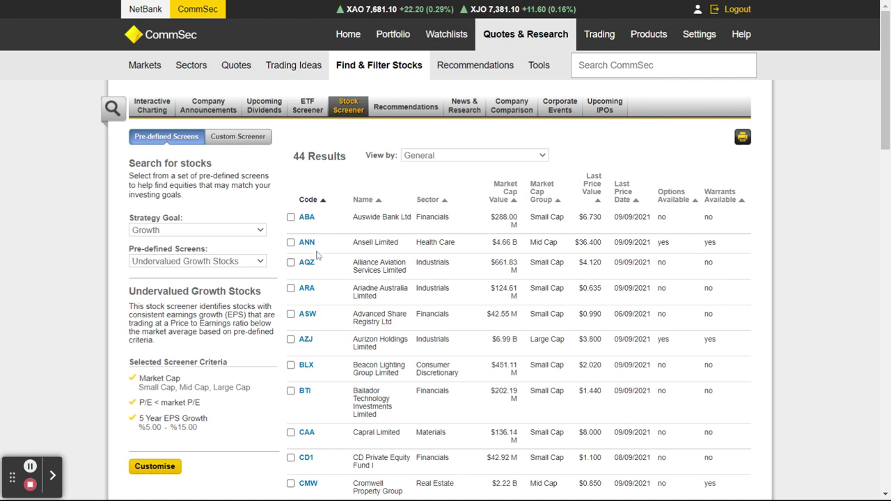
Set the strategy goal to Trading Signals with the Performance Relative to Market screen, viewed by Valuation
mouse_move(310, 249)
click(171, 234)
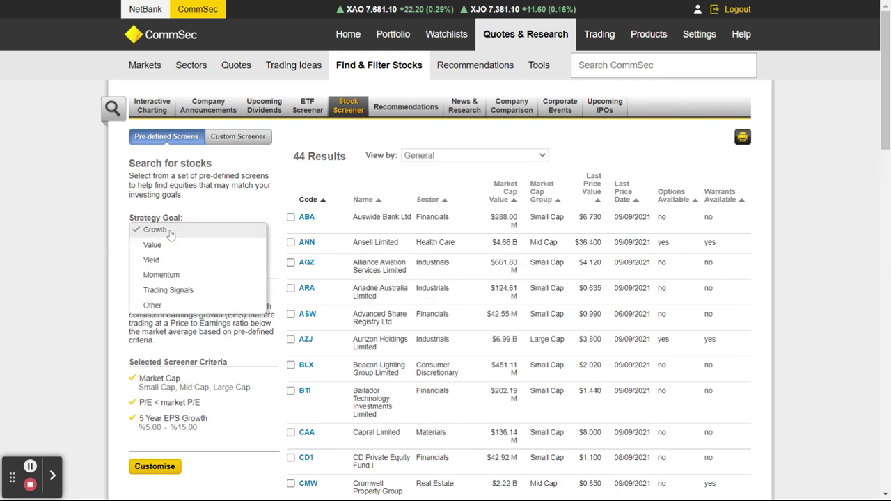
click(177, 287)
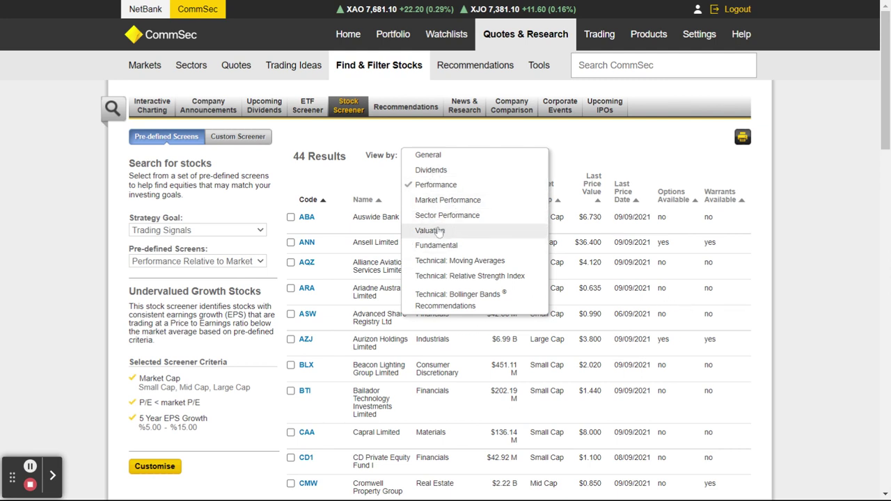
click(466, 231)
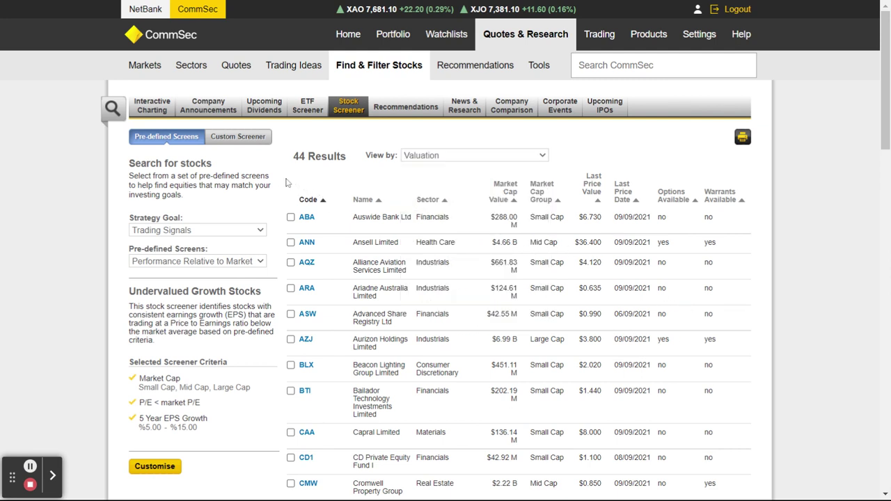
Switch to the custom screener, check its list of saved screens, and reset all the screening criteria
click(239, 138)
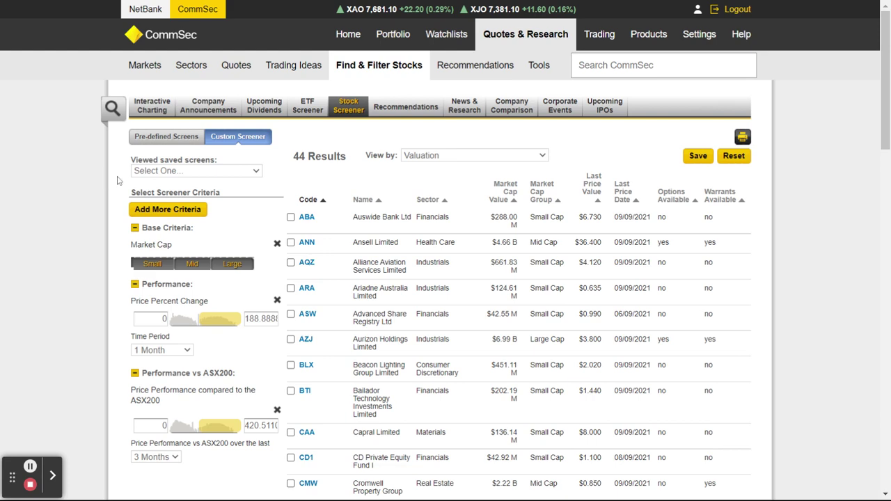
scroll(242, 202, down, 2)
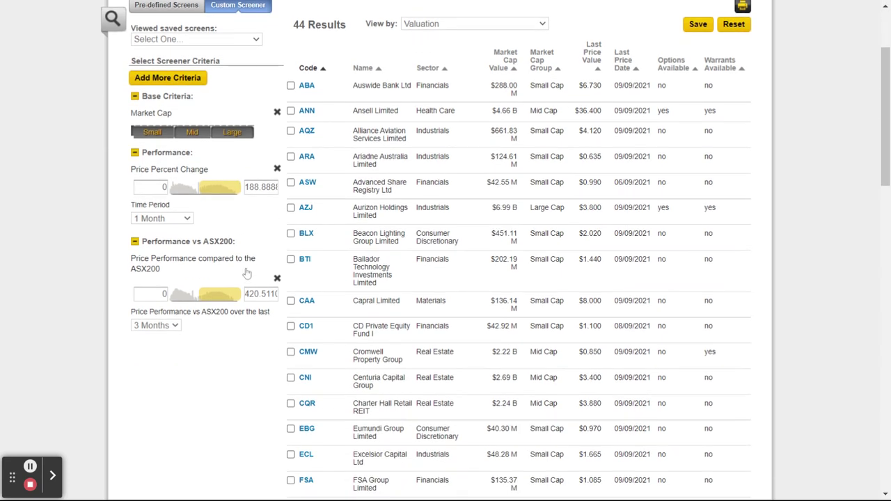
scroll(234, 205, up, 2)
click(258, 175)
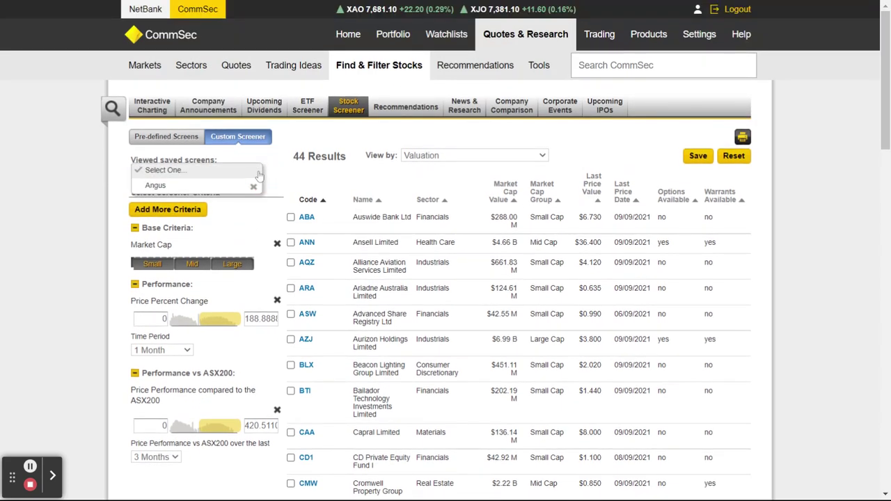
click(191, 178)
click(727, 155)
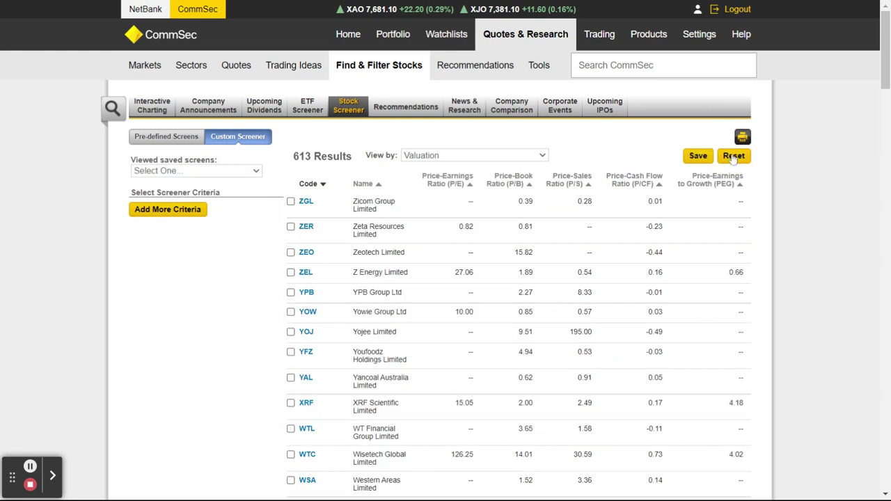
View the unfiltered stock list by General details and switch it to the Performance view
click(532, 159)
click(459, 162)
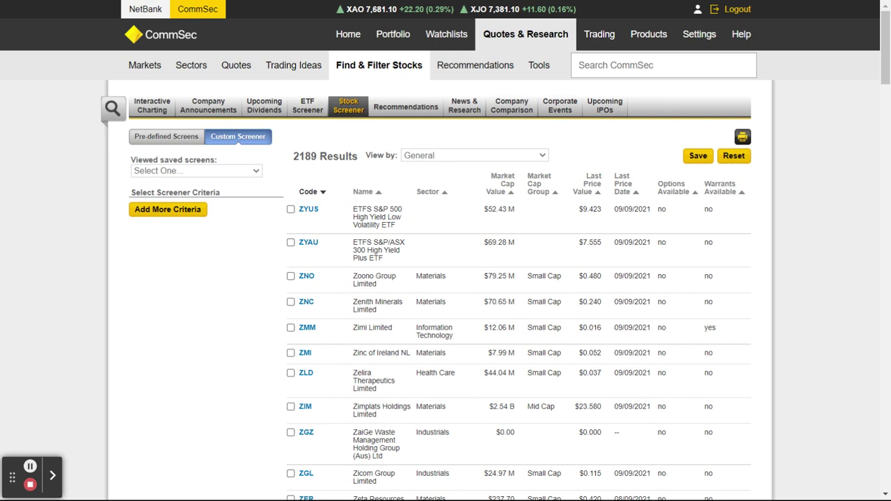
click(543, 156)
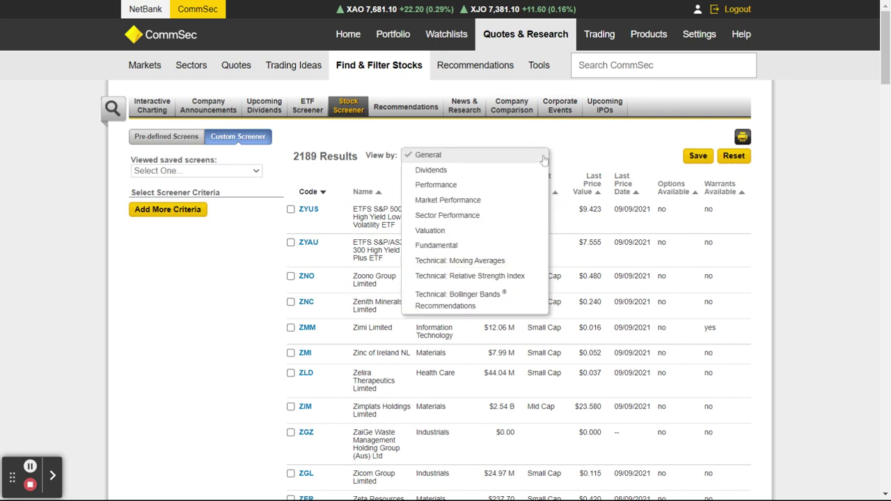
click(439, 184)
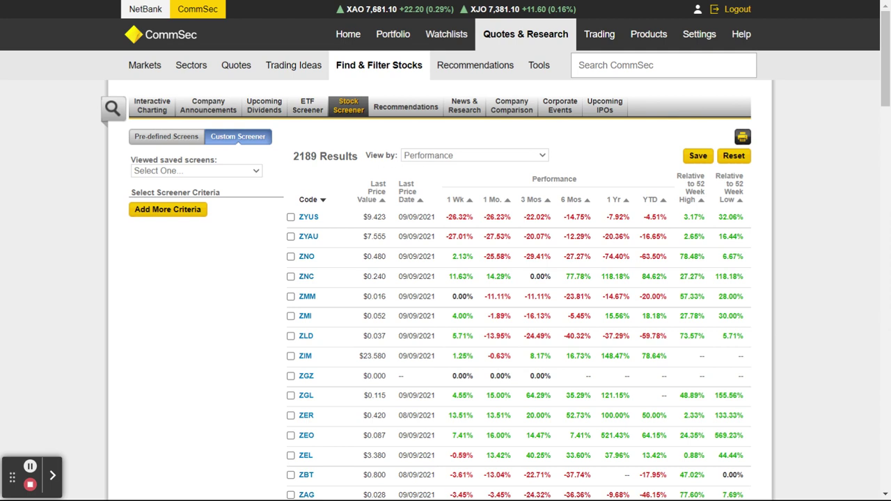
Sort the stock list by one-year performance from highest to lowest and look over the leading stocks
click(616, 201)
click(622, 203)
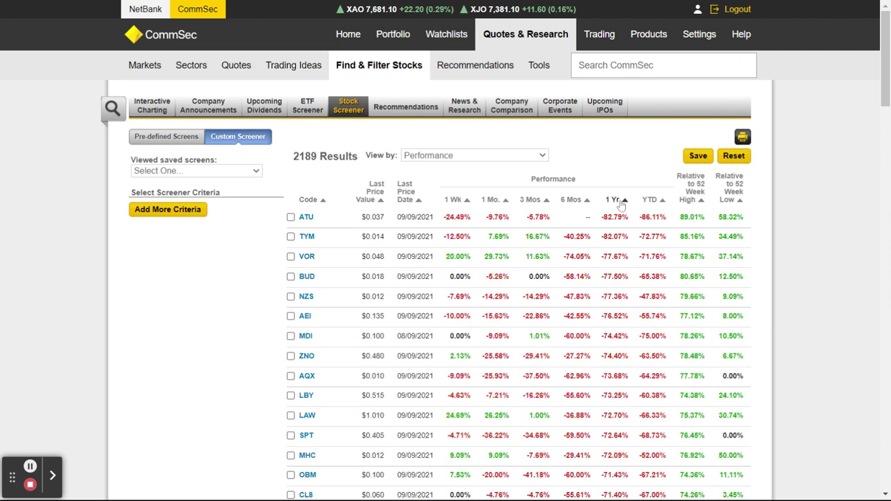
click(612, 201)
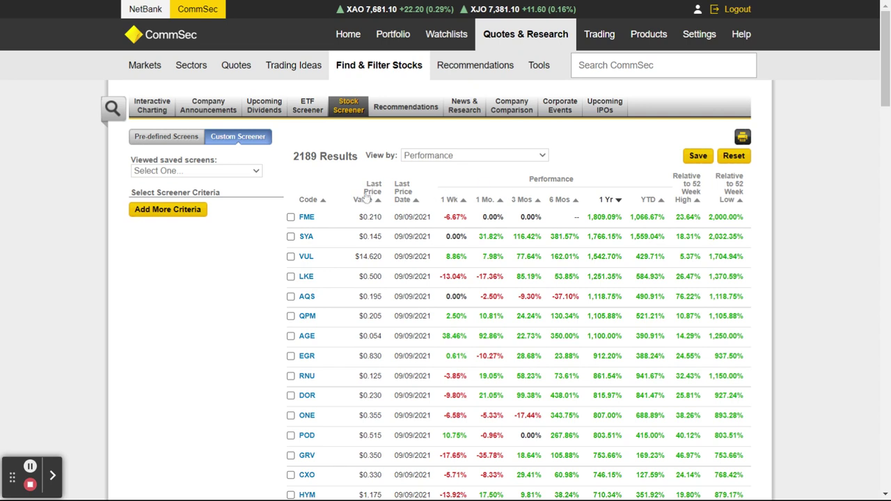
click(311, 219)
mouse_move(309, 258)
Add Market Cap and Price as base criteria in the custom screener
click(178, 215)
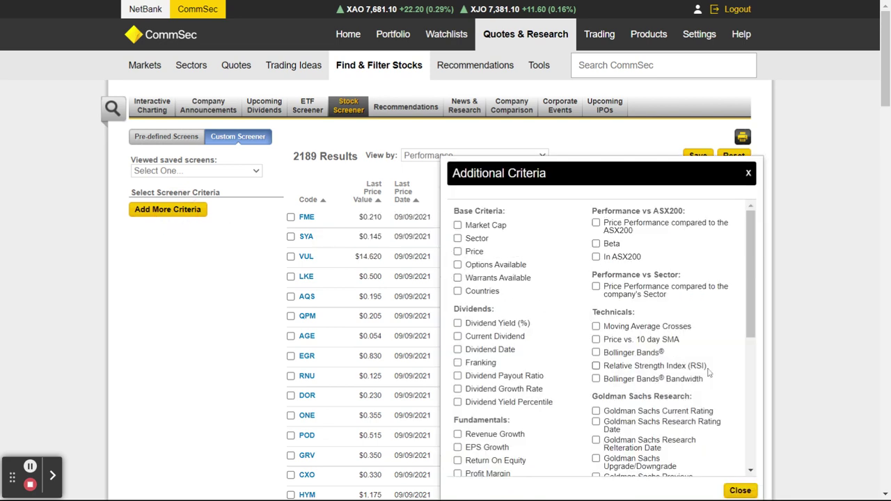
click(458, 225)
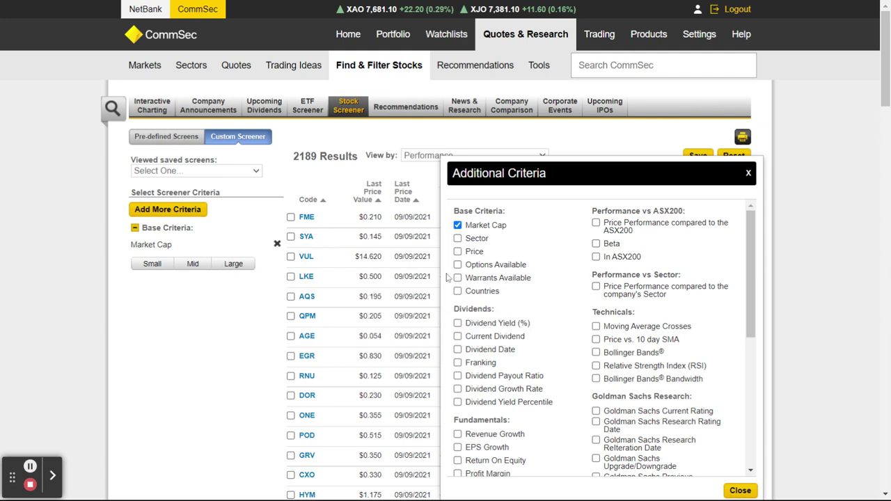
click(458, 252)
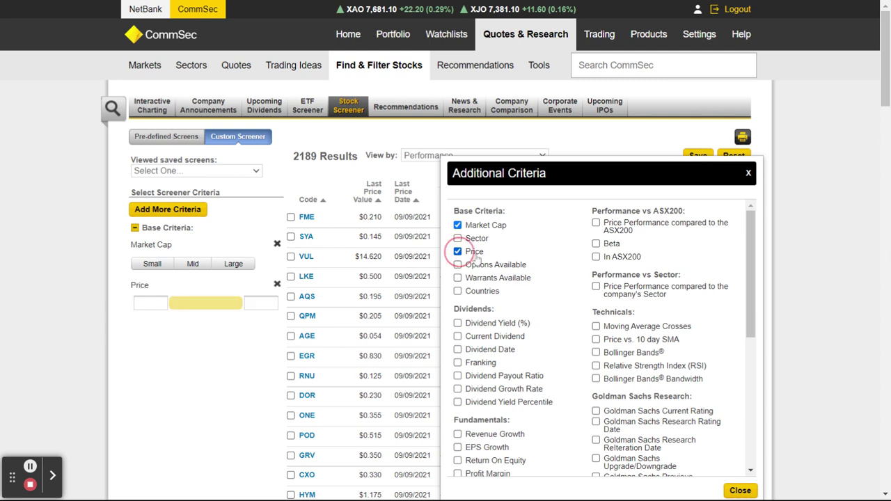
Review the dividend, fundamental and valuation criteria and add the Relative to 52 Week High (%) performance criterion
scroll(560, 339, down, 1)
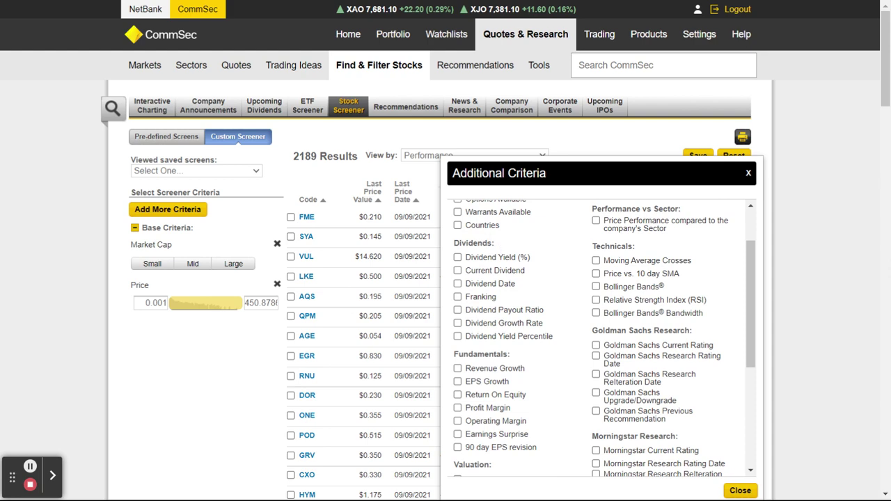
scroll(479, 307, down, 1)
scroll(477, 320, down, 1)
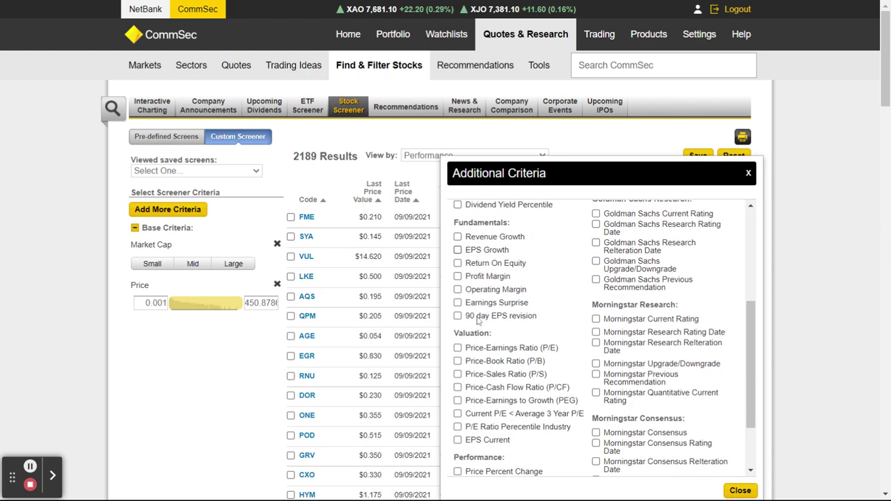
scroll(478, 320, down, 1)
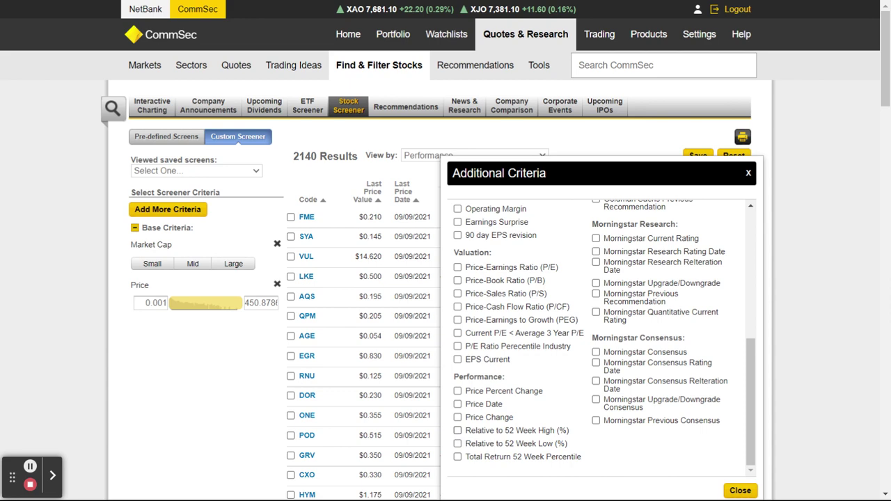
click(457, 430)
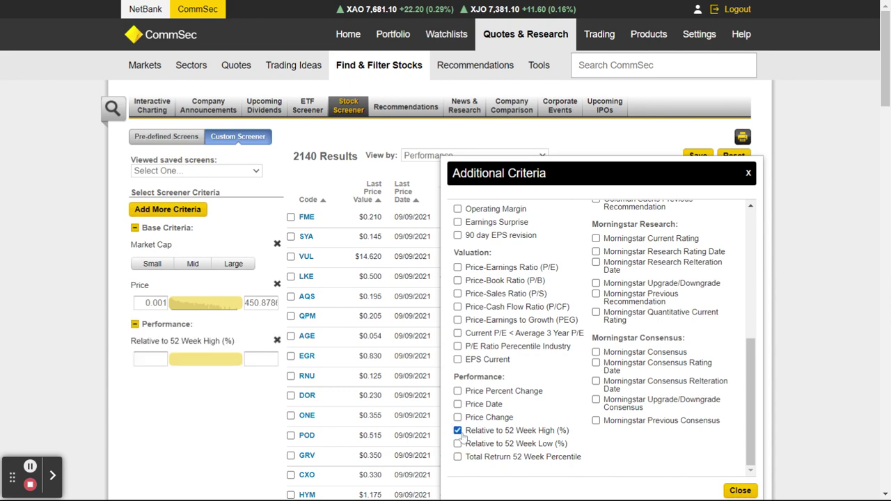
Add the Relative Strength Index (RSI) technical criterion, look through the research criteria and close the additional criteria
scroll(563, 370, up, 5)
scroll(563, 370, up, 2)
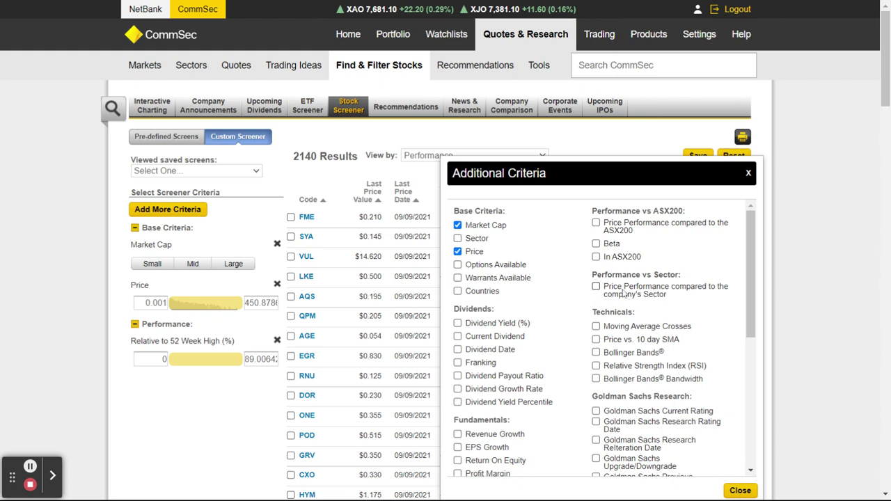
scroll(668, 394, down, 1)
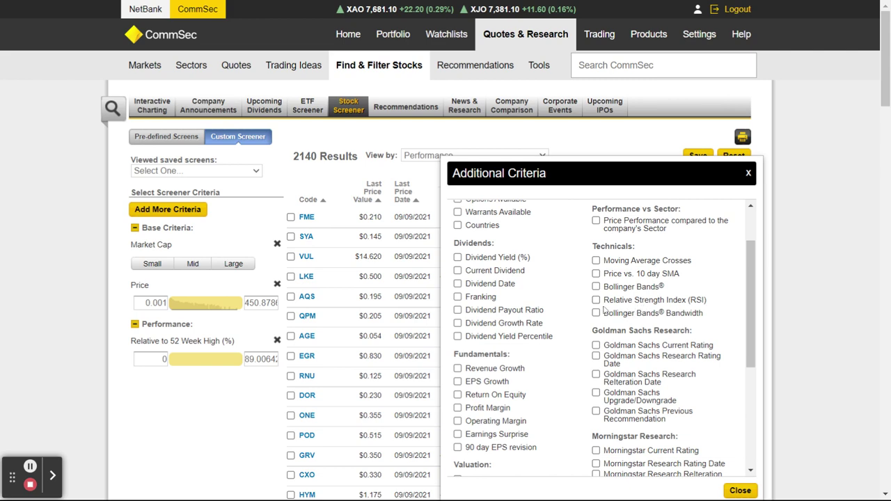
click(596, 300)
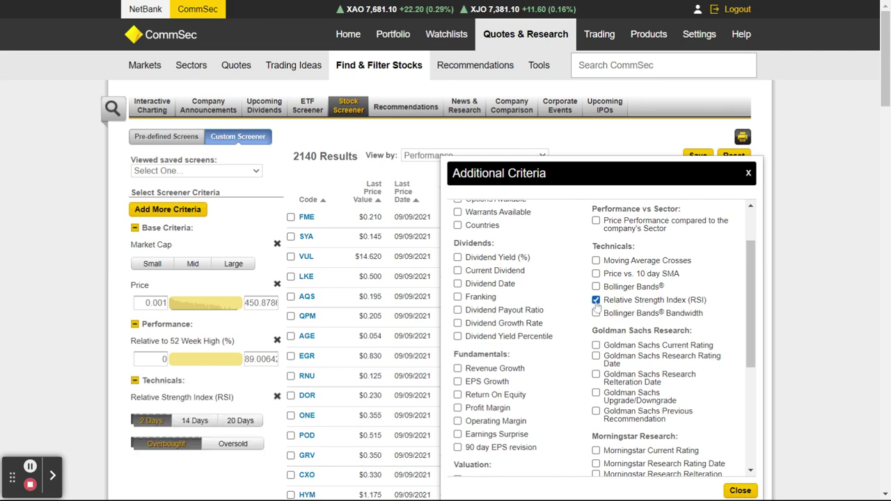
scroll(679, 405, down, 1)
scroll(679, 405, down, 1)
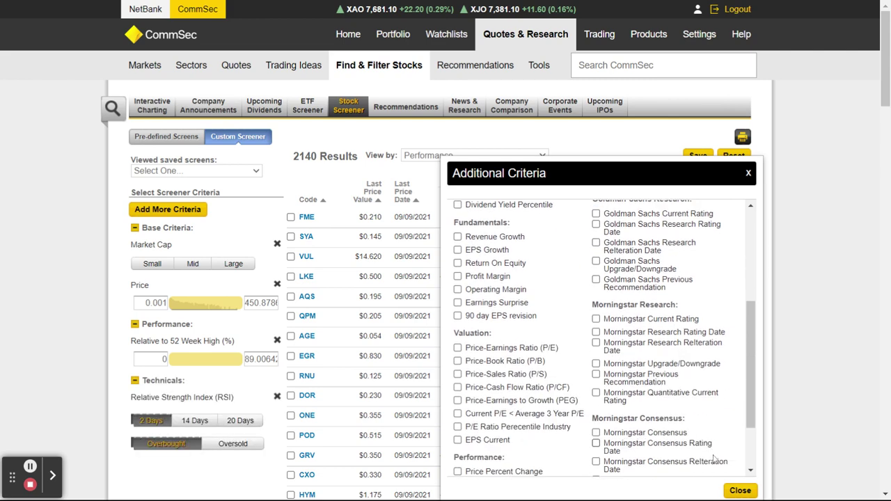
click(739, 490)
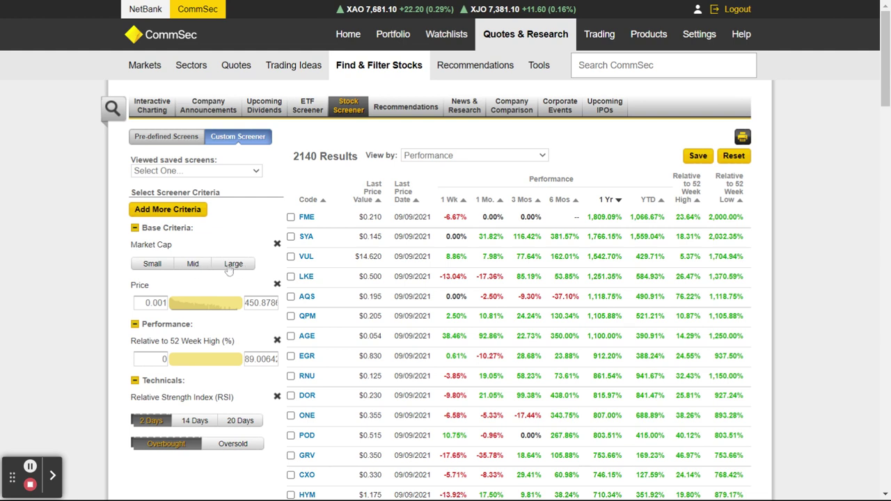
Set the custom screen's Market Cap criterion to Mid and look over the filtered stocks
click(195, 271)
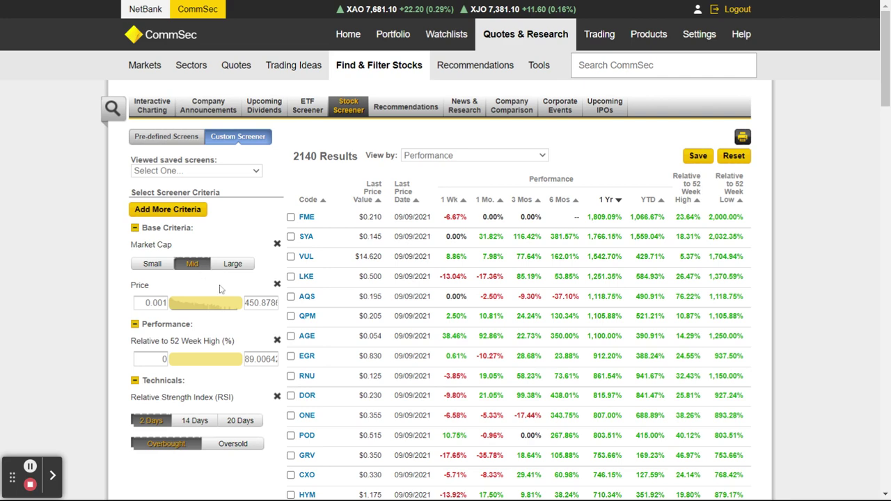
scroll(229, 306, down, 2)
scroll(241, 361, up, 2)
mouse_move(307, 335)
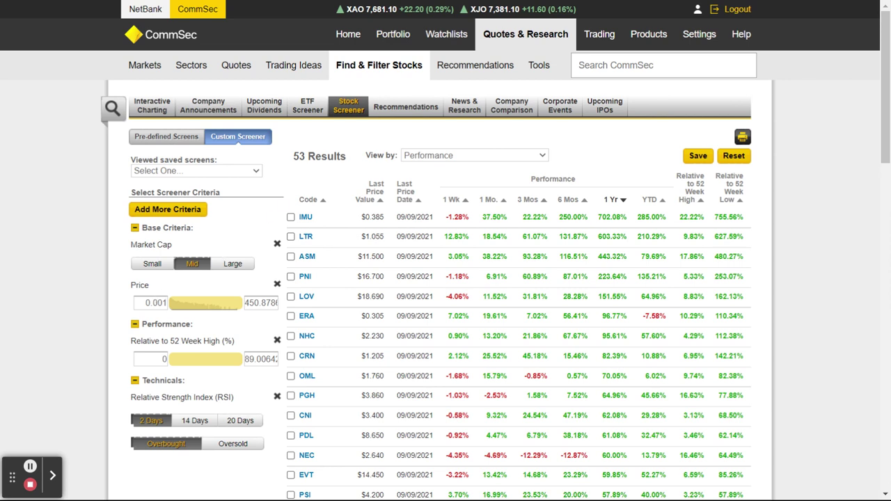
Set the minimum Price to 5, keeping the Performance criteria expanded
click(150, 303)
text(5)
click(214, 330)
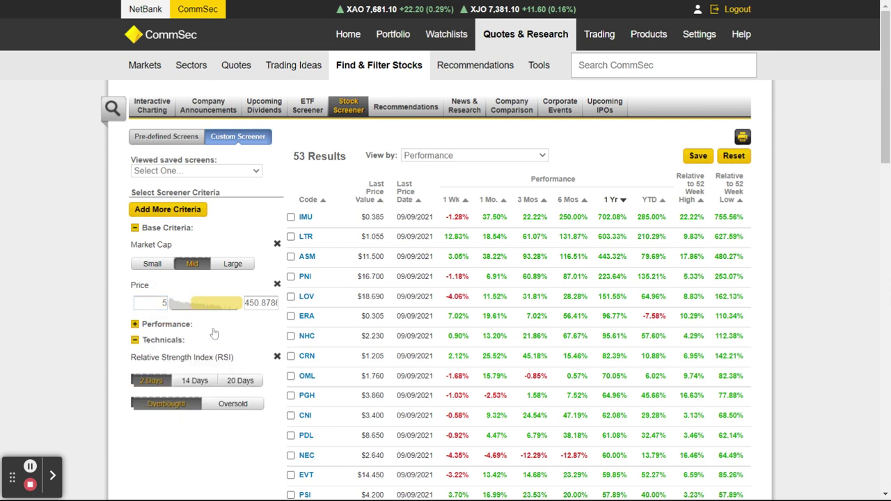
click(135, 324)
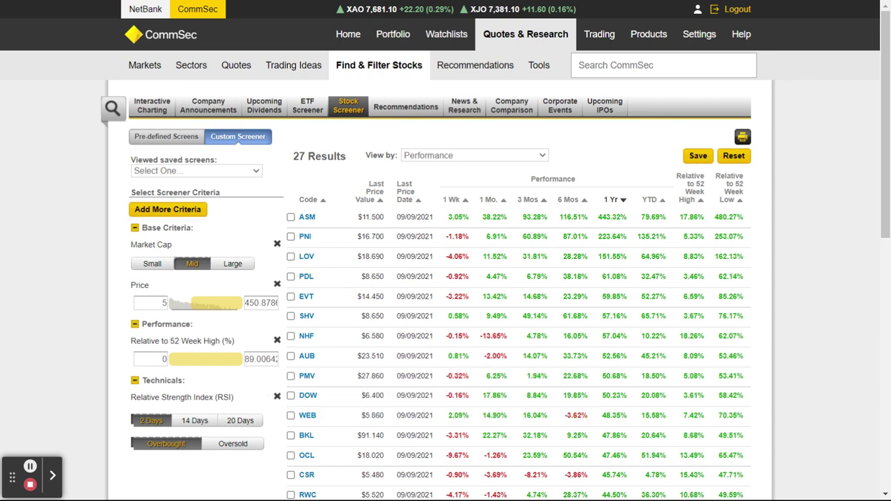
Set the maximum Price to 100 and look through the full list of matching stocks
click(259, 302)
key(ctrl+a)
text(100)
click(161, 474)
scroll(503, 352, down, 4)
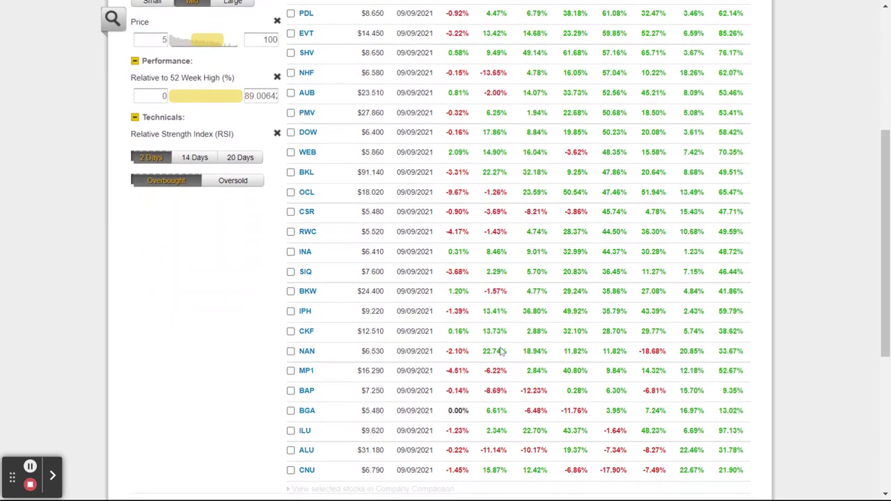
scroll(503, 352, down, 2)
scroll(302, 383, up, 6)
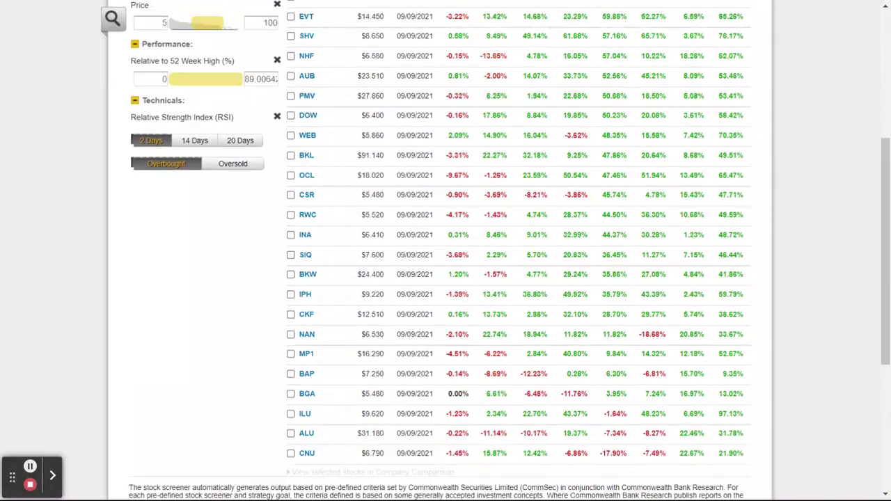
mouse_move(302, 383)
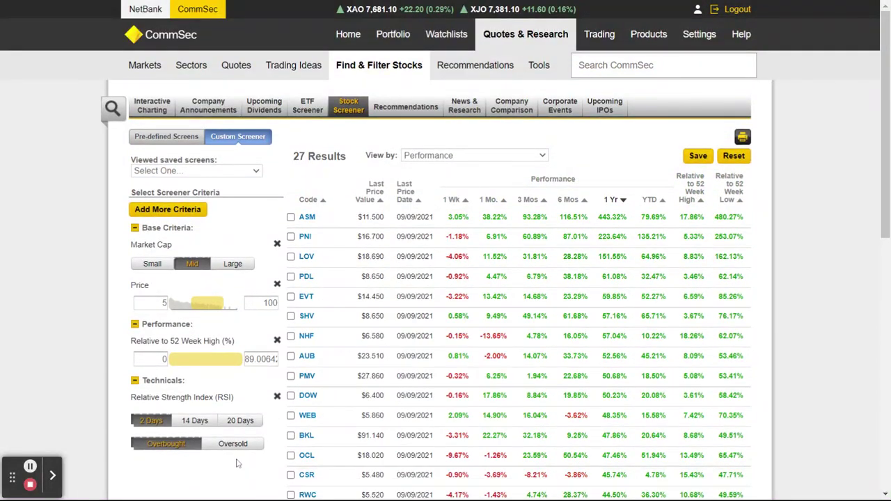
Set the Relative Strength Index period to 14 Days and compare the Oversold results with the Overbought ones
scroll(236, 463, down, 1)
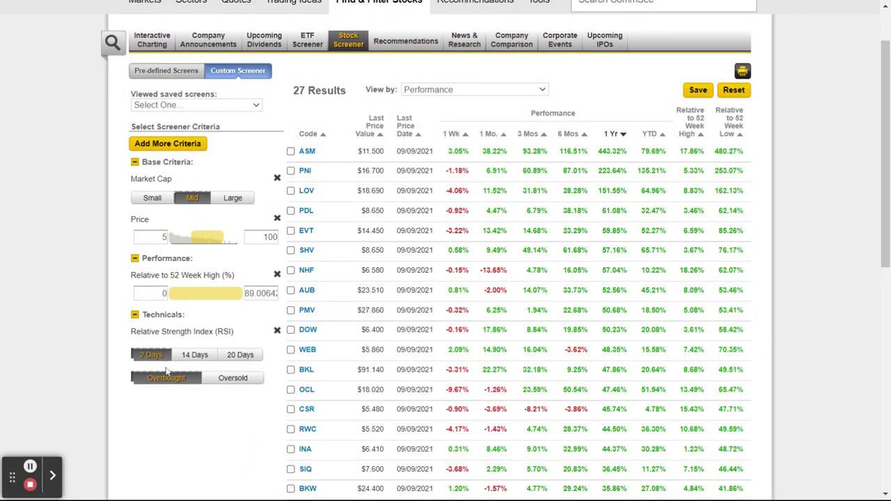
click(187, 356)
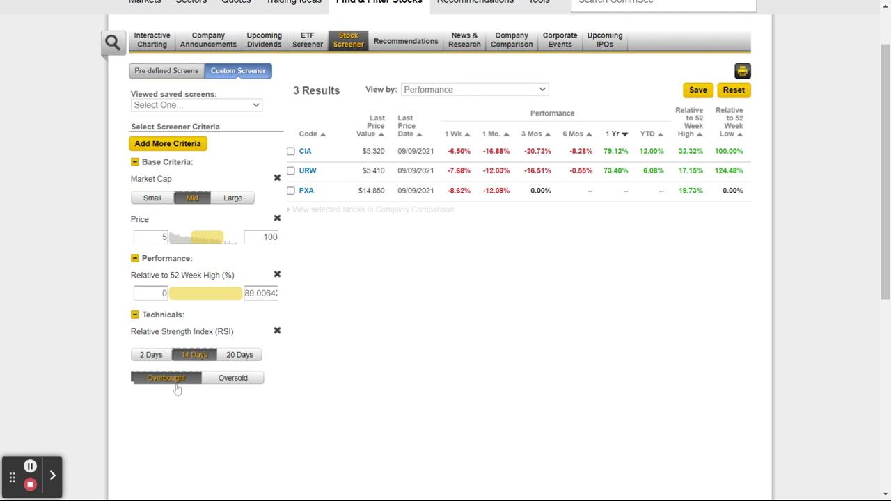
click(233, 377)
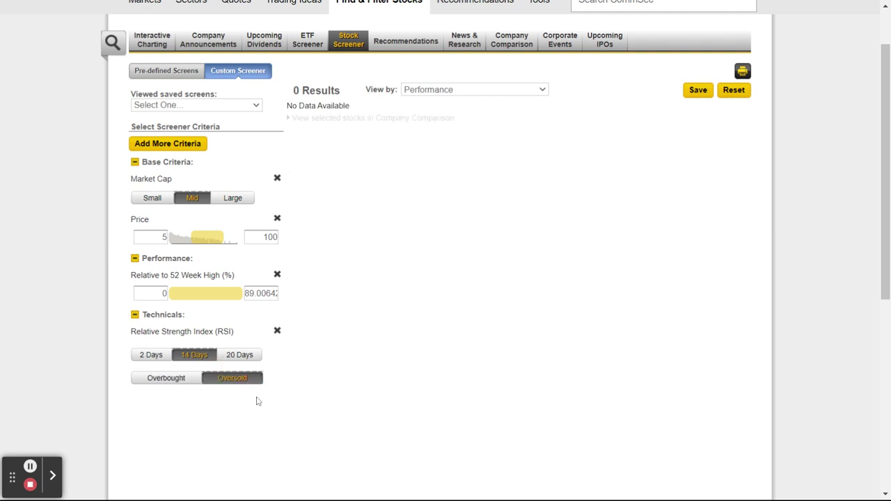
click(184, 379)
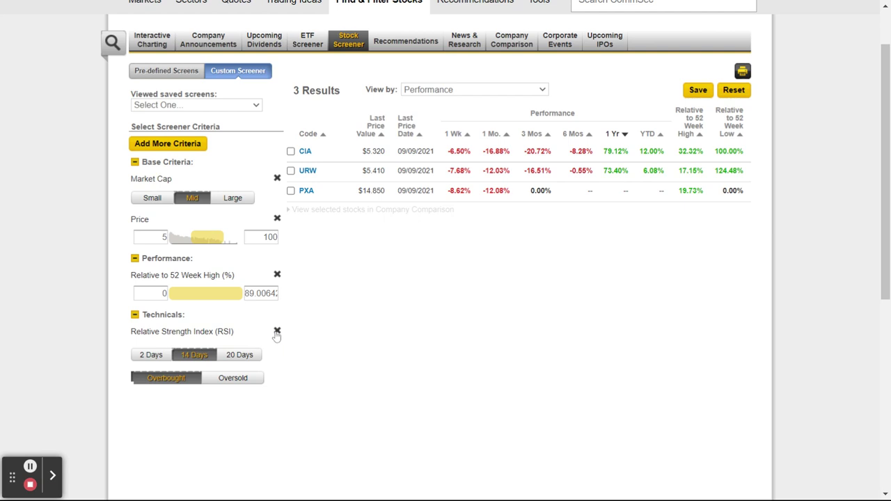
Remove the Relative Strength Index (RSI) and Relative to 52 Week High (%) criteria from the custom screen
click(277, 331)
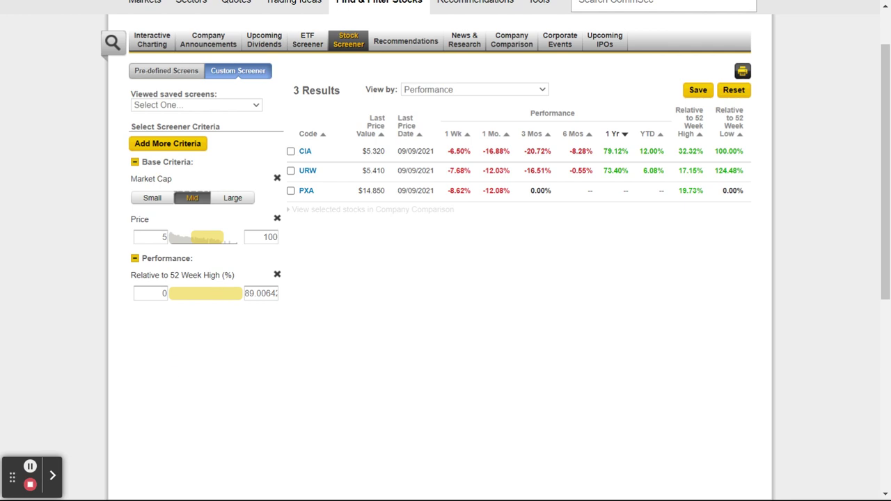
click(166, 372)
scroll(178, 367, up, 1)
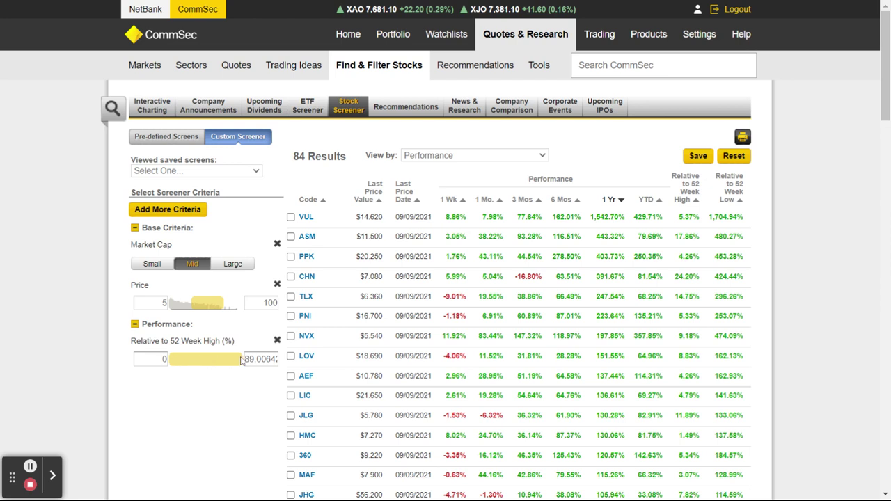
click(277, 339)
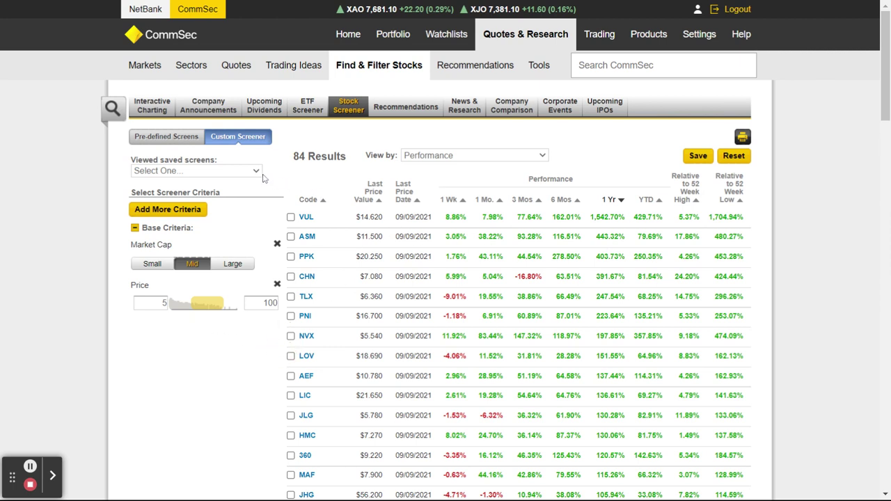
Review the available additional criteria and add Revenue Growth from the fundamentals to the custom screen
click(189, 212)
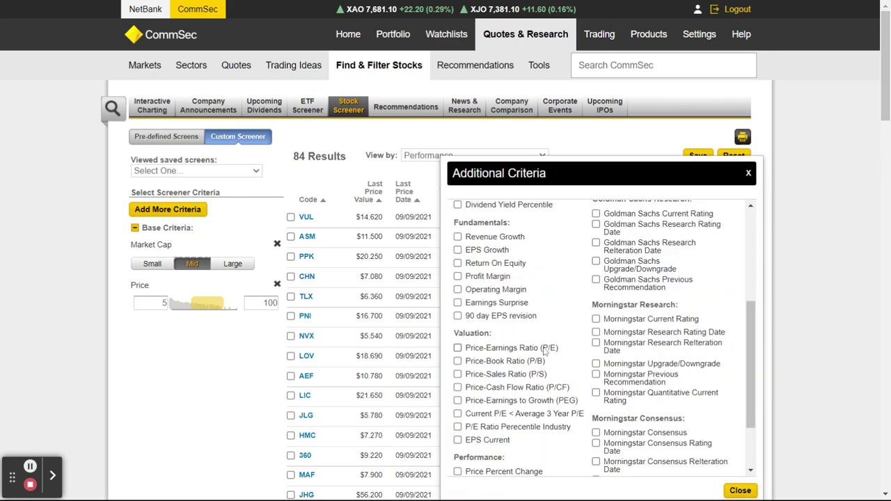
scroll(545, 363, up, 1)
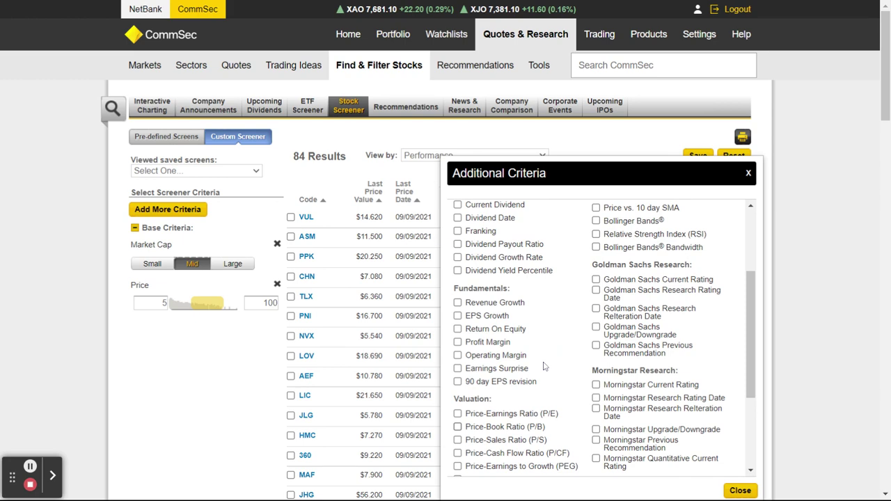
scroll(543, 396, up, 2)
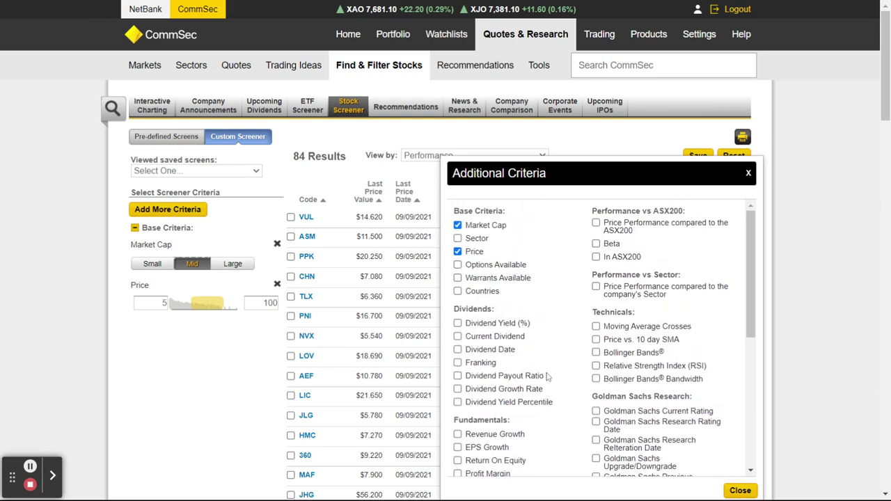
scroll(546, 376, down, 2)
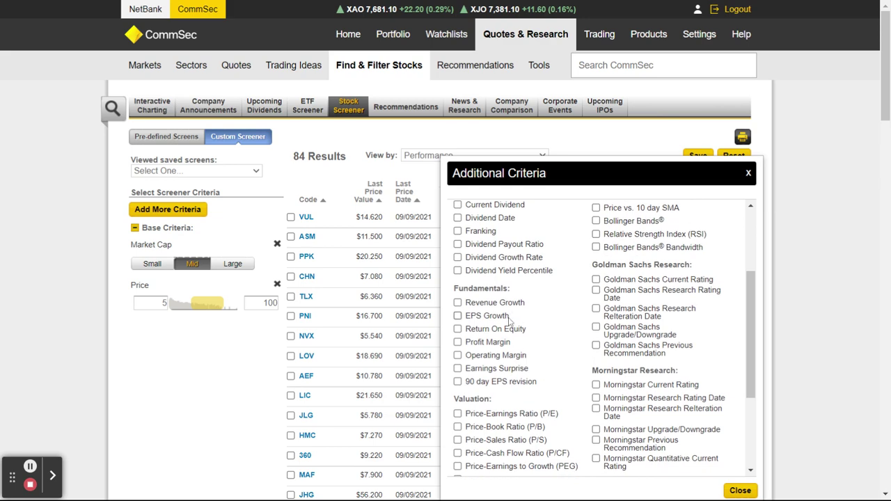
scroll(519, 372, down, 2)
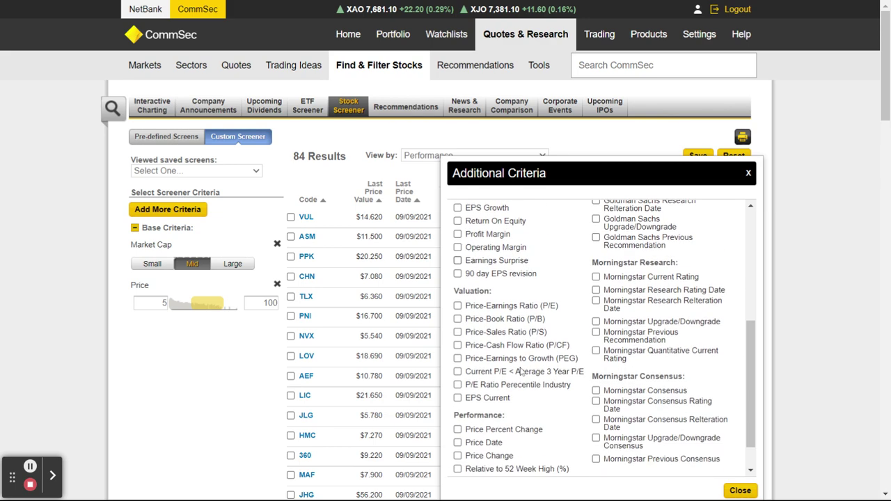
scroll(518, 372, down, 1)
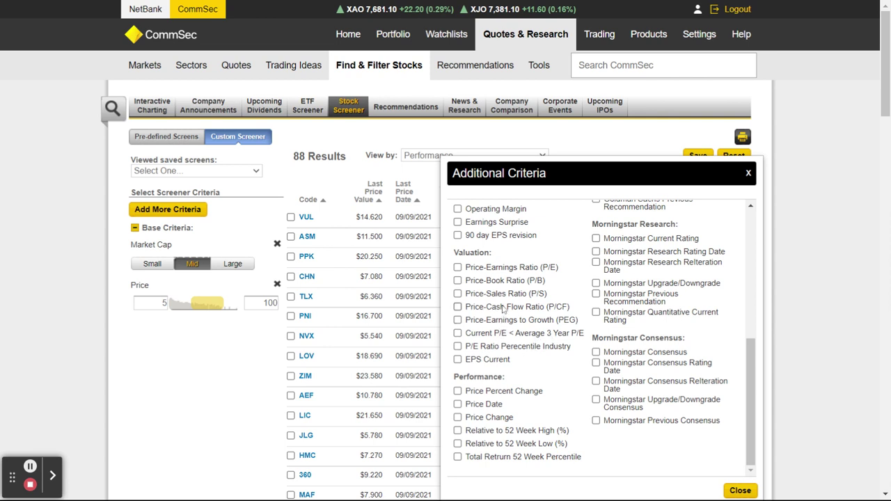
scroll(504, 292, up, 2)
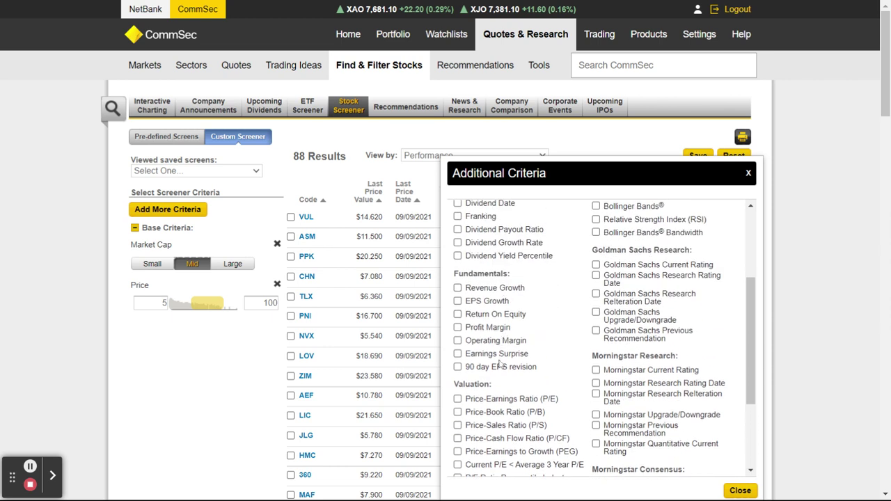
click(457, 288)
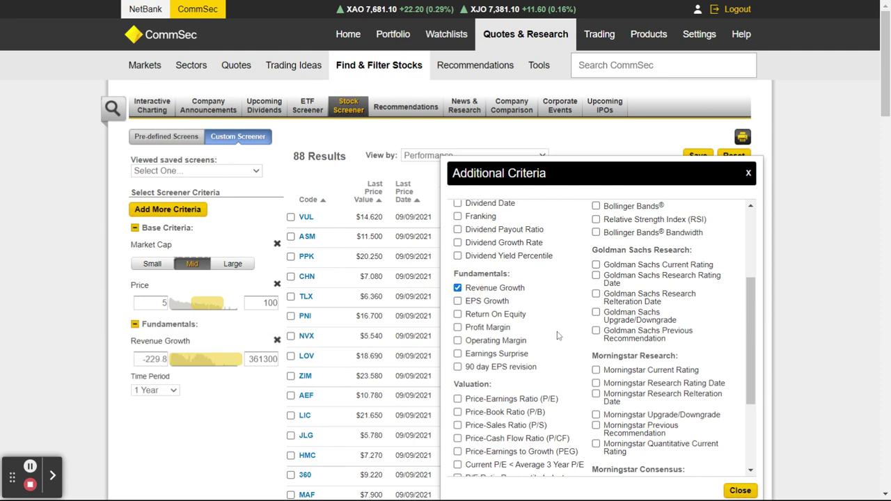
scroll(556, 340, up, 1)
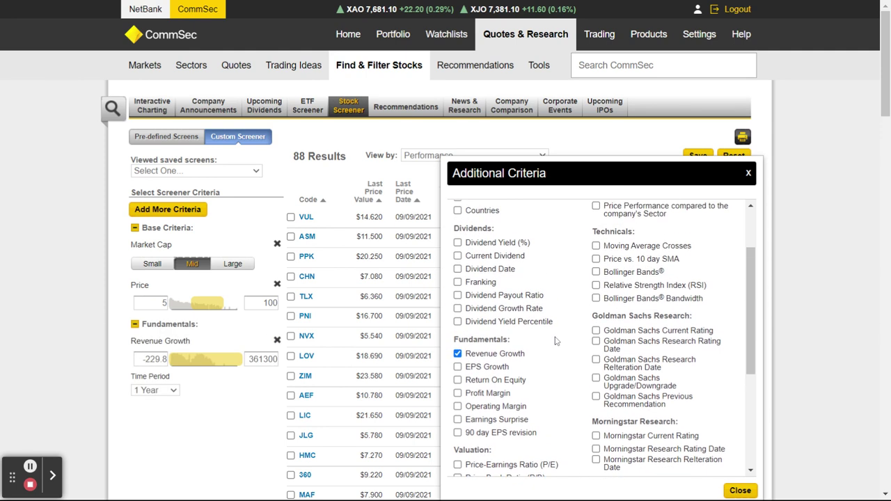
scroll(556, 340, up, 1)
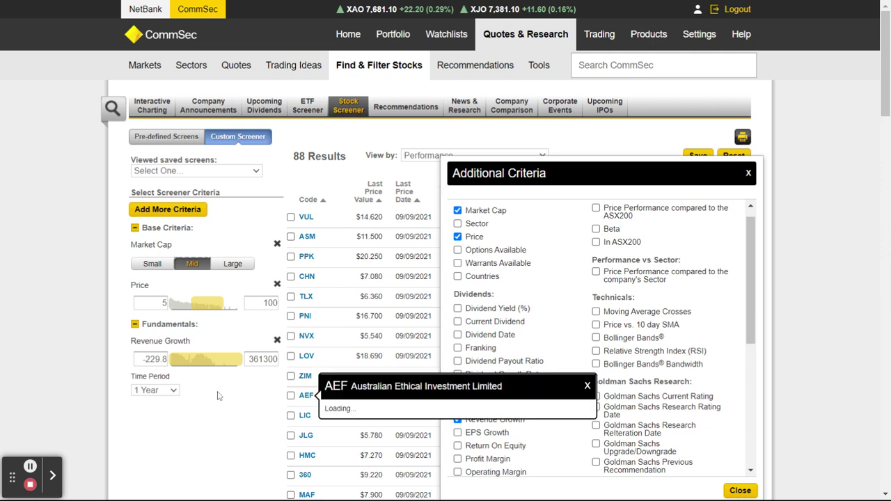
Set the minimum Revenue Growth to 100, check the matching stocks and remove the Revenue Growth criterion
click(143, 359)
double_click(142, 359)
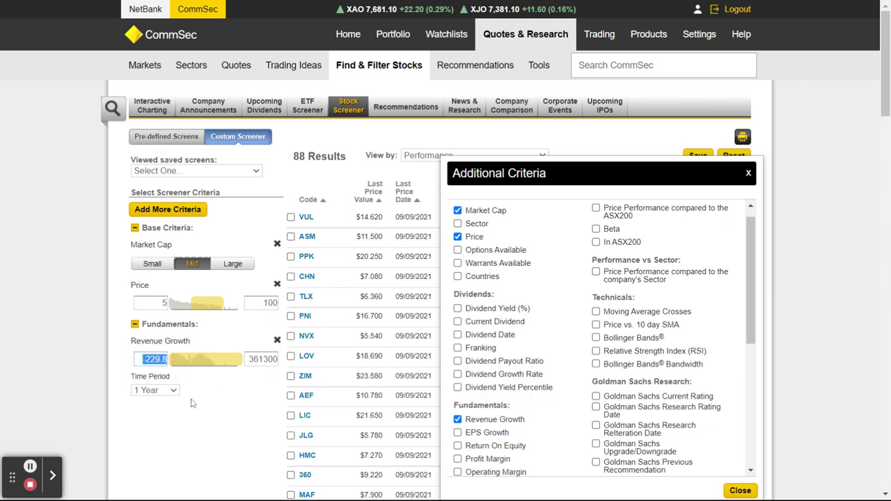
text(100)
click(238, 413)
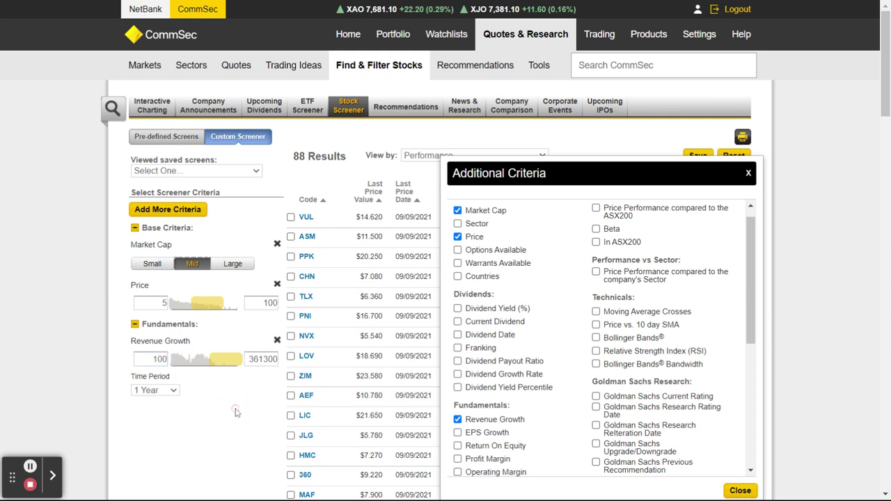
click(748, 174)
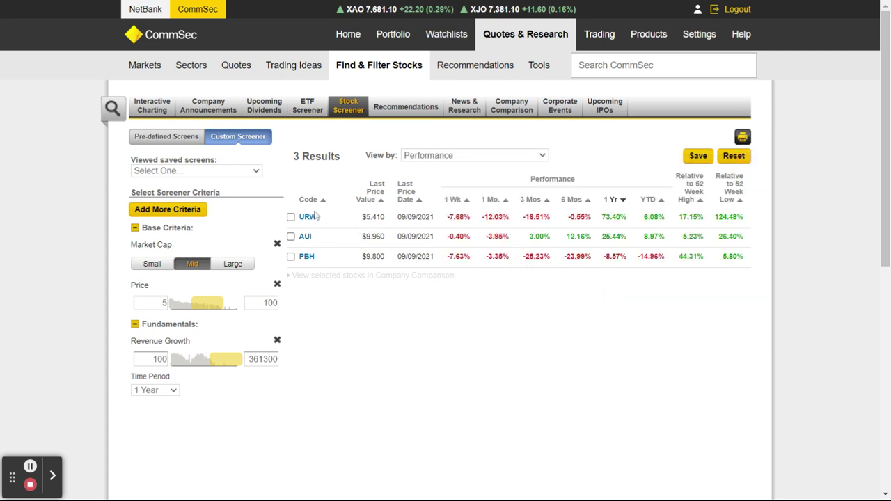
mouse_move(311, 218)
click(277, 341)
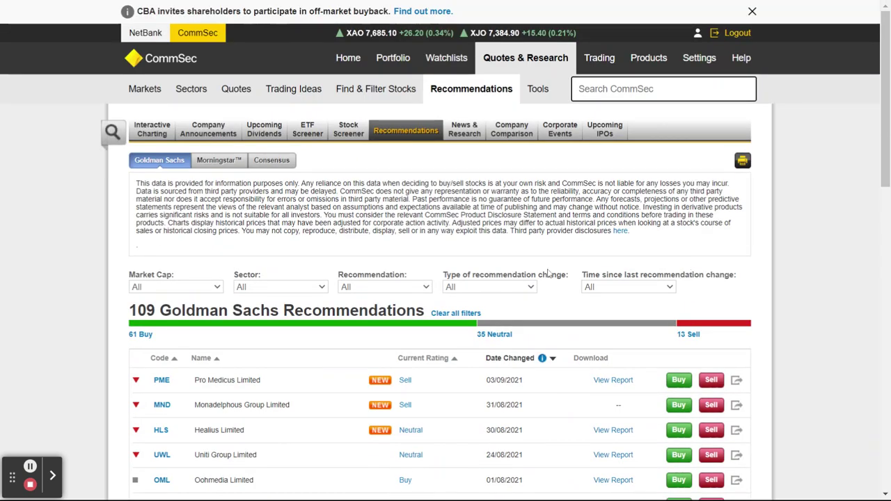
Filter the Goldman Sachs recommendations to Buy and look over the listed companies
mouse_move(307, 329)
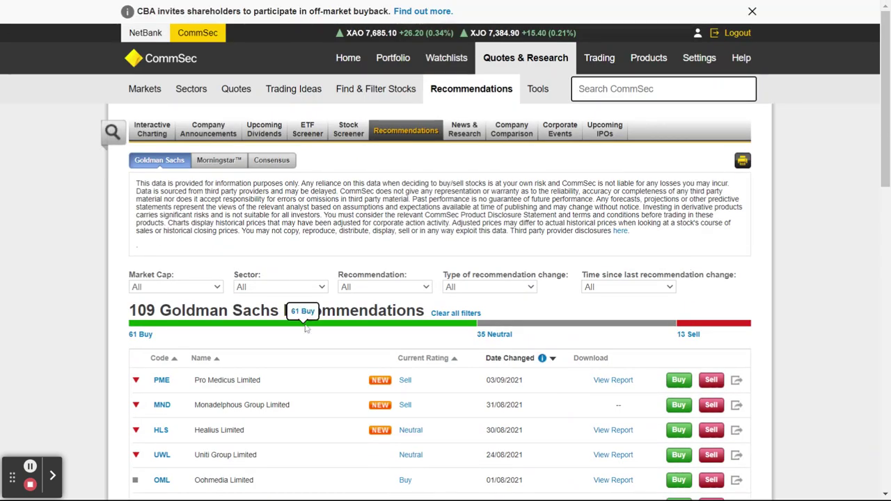
click(426, 288)
click(378, 301)
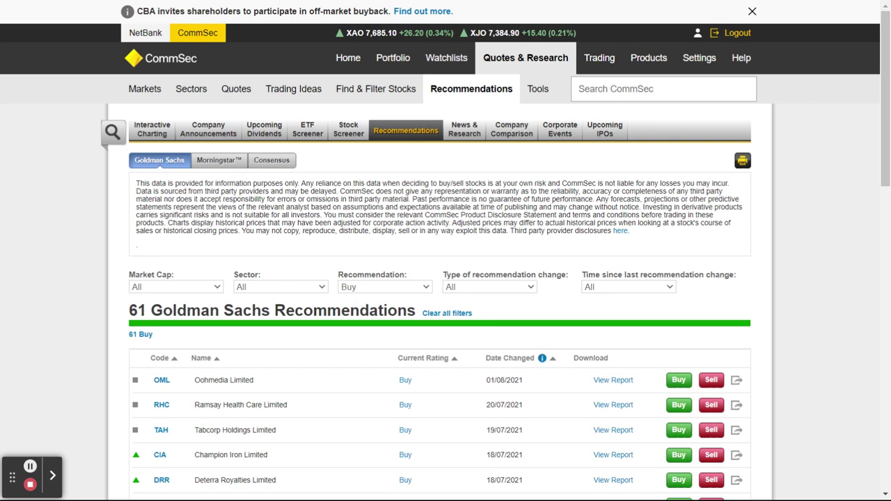
scroll(445, 313, down, 2)
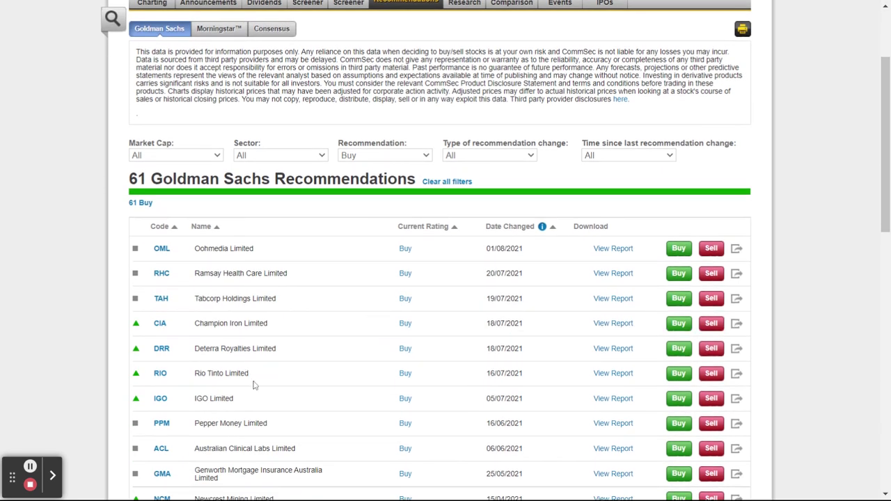
scroll(254, 385, up, 2)
View the Morningstar and Consensus recommendations and filter the Consensus list to Strong Buy
click(218, 162)
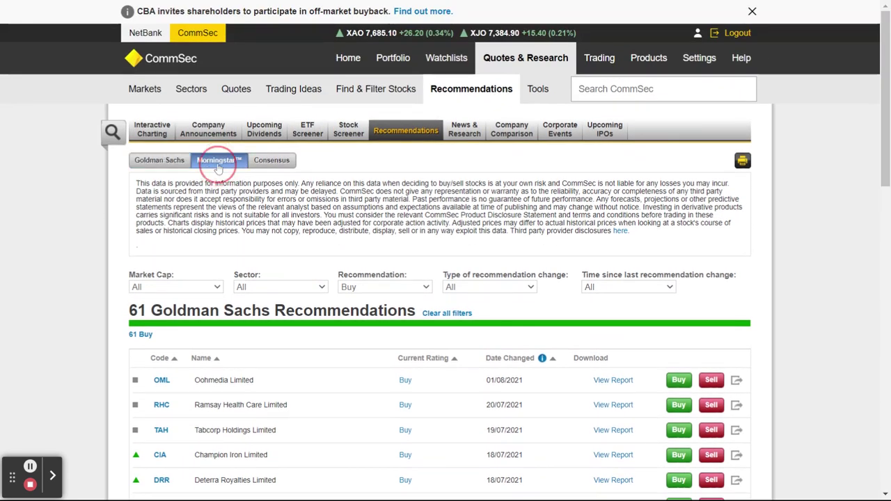
click(281, 167)
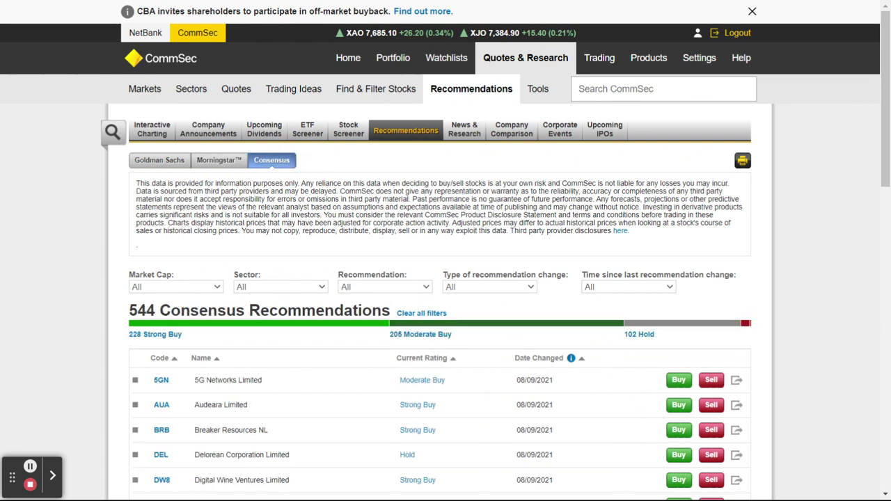
click(410, 287)
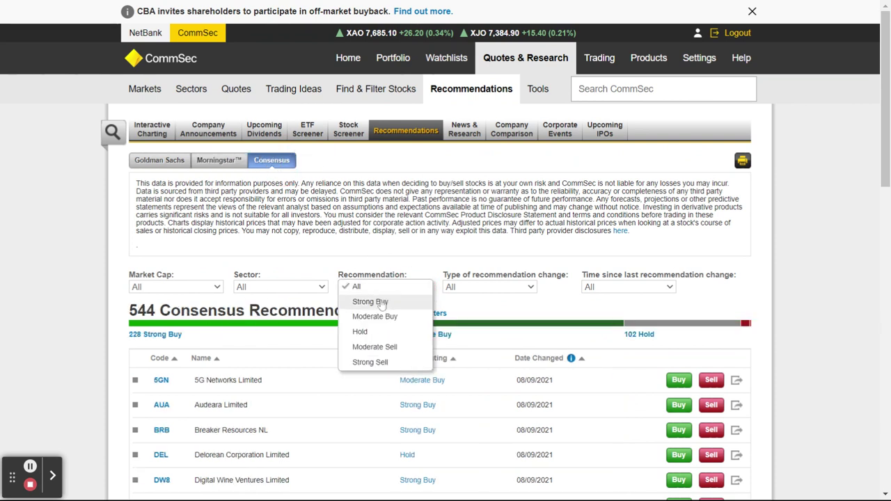
click(381, 304)
scroll(746, 305, down, 1)
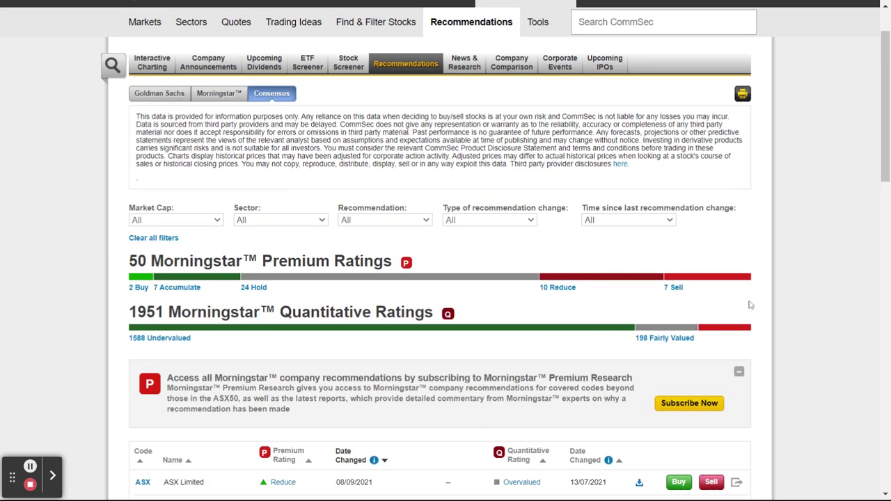
Look through the Consensus recommendations list and open the detailed quote for BikeExchange (BEX)
scroll(700, 263, down, 3)
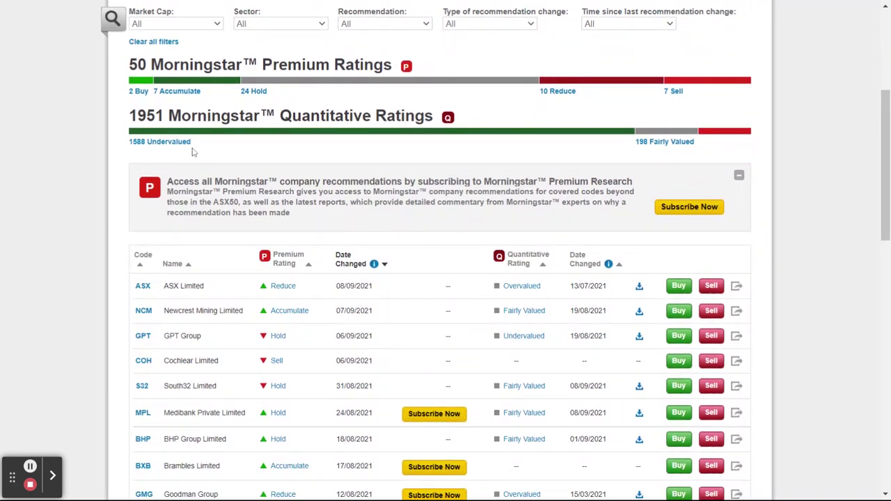
scroll(421, 227, down, 2)
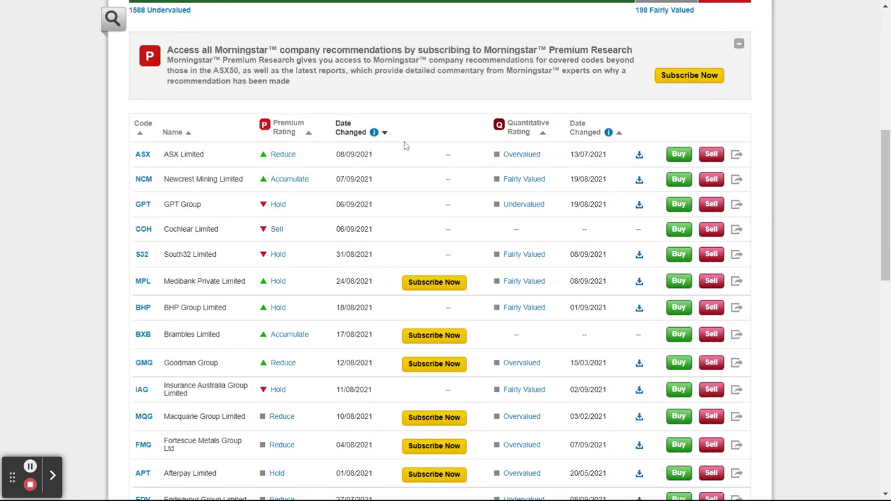
scroll(214, 232, up, 2)
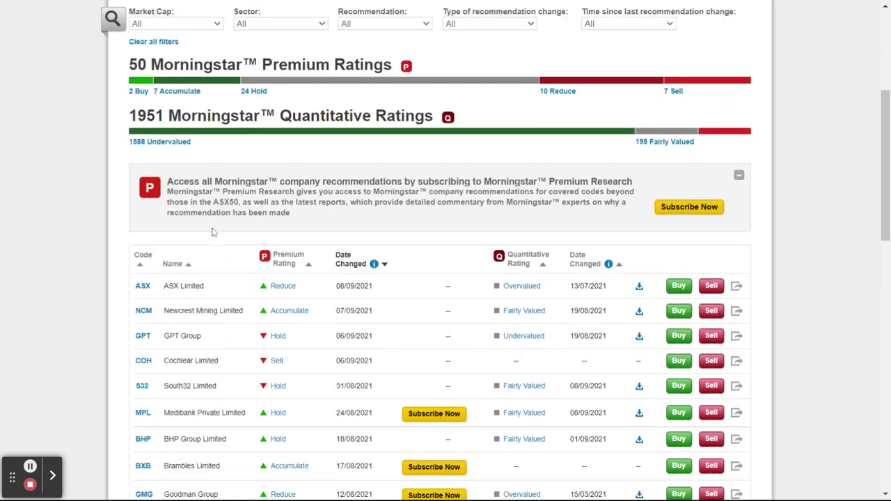
scroll(243, 280, down, 10)
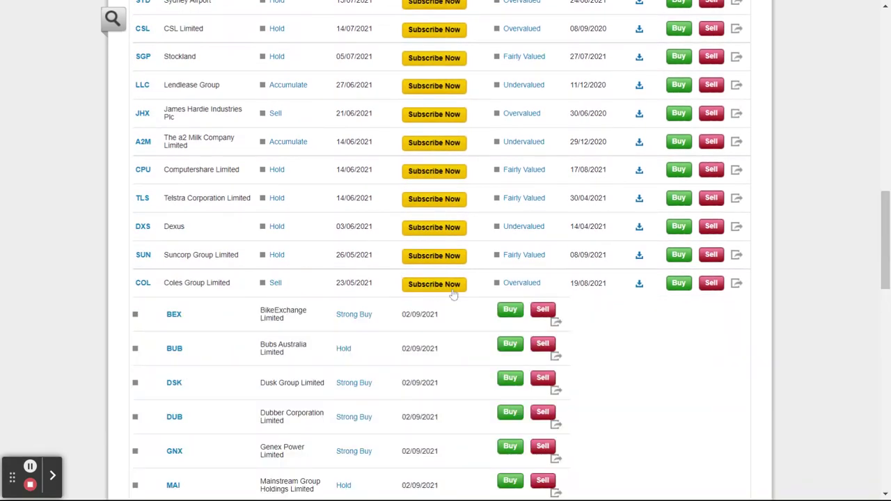
mouse_move(362, 322)
mouse_move(178, 317)
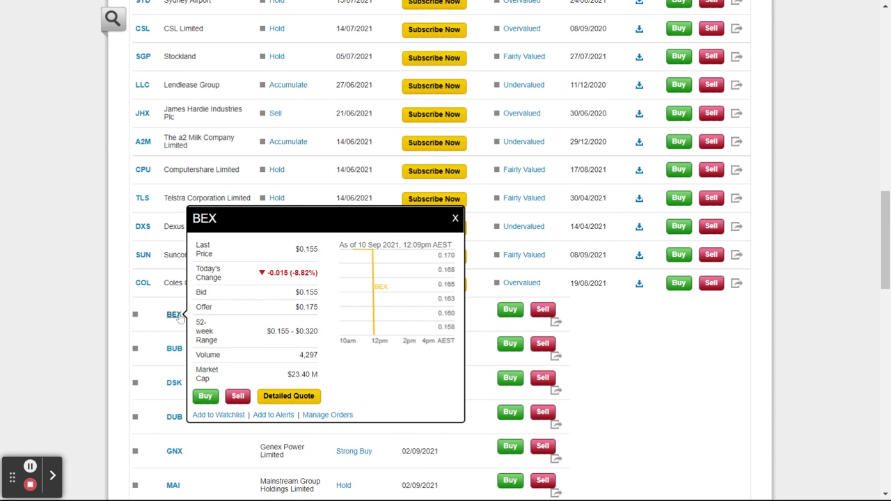
click(392, 305)
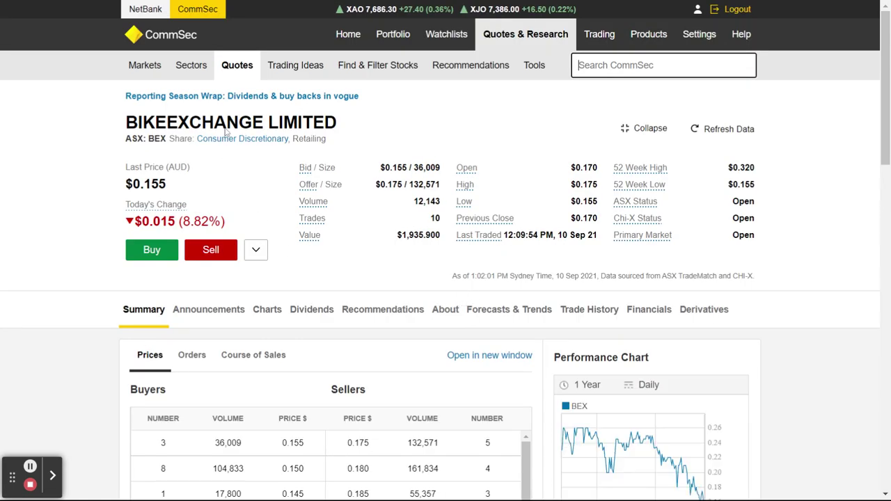
Review the BEX summary with its performance chart, recommendations and snapshot, and view its recent announcements
scroll(796, 327, down, 3)
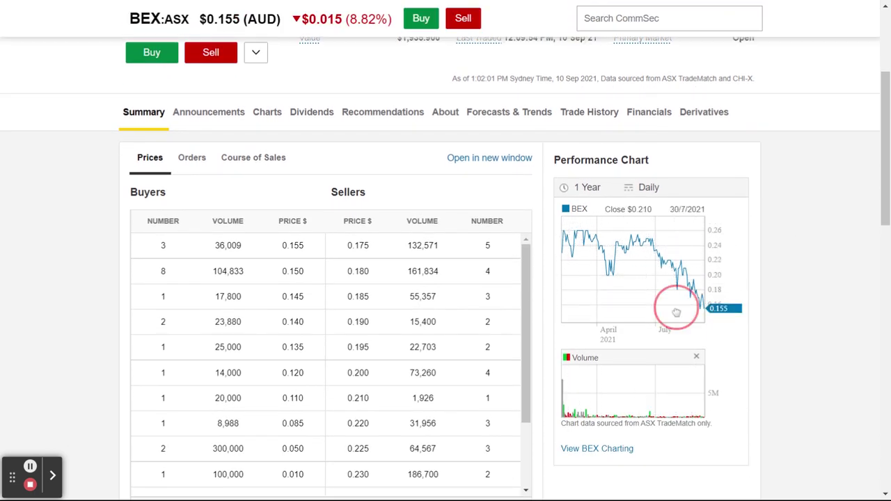
drag(676, 309, 640, 315)
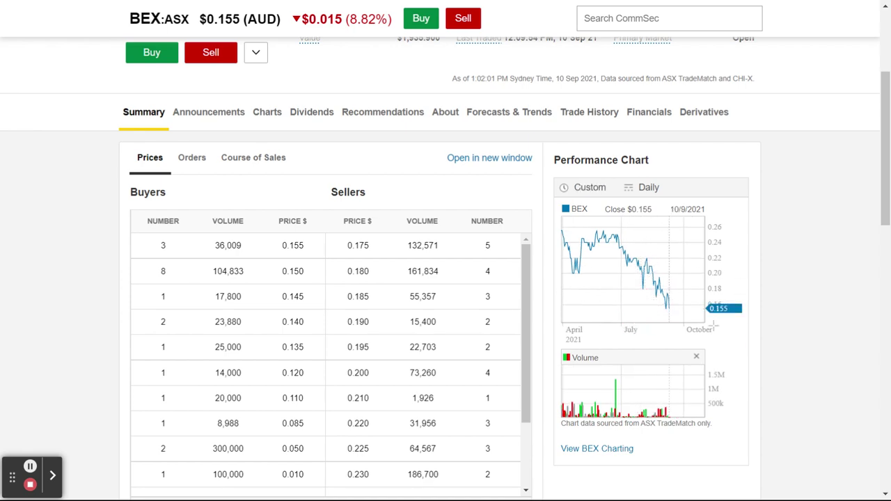
scroll(775, 348, down, 1)
scroll(775, 348, down, 8)
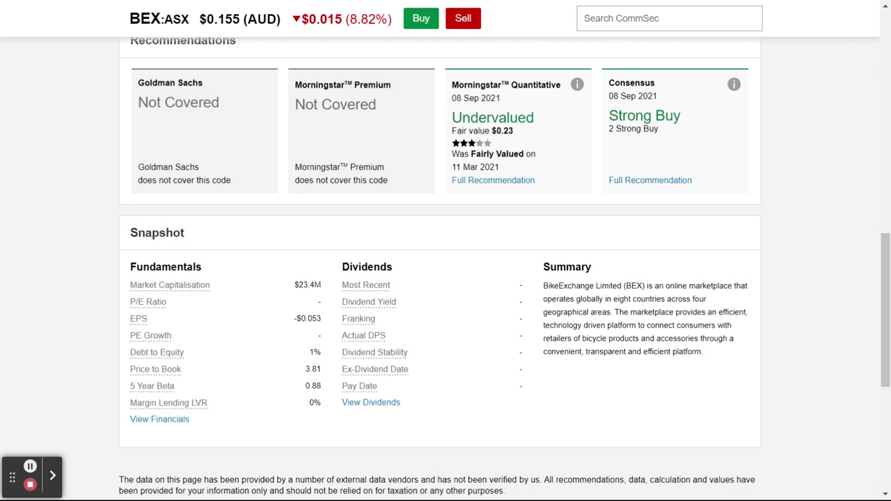
scroll(775, 269, up, 8)
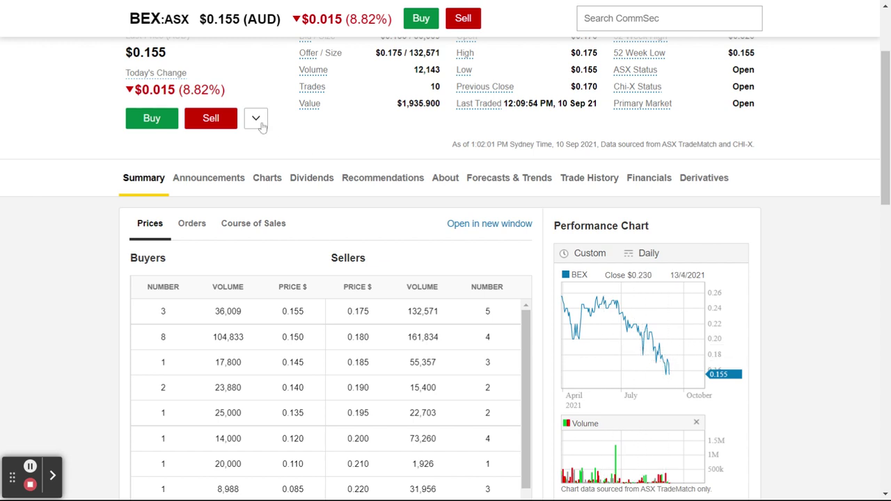
click(207, 180)
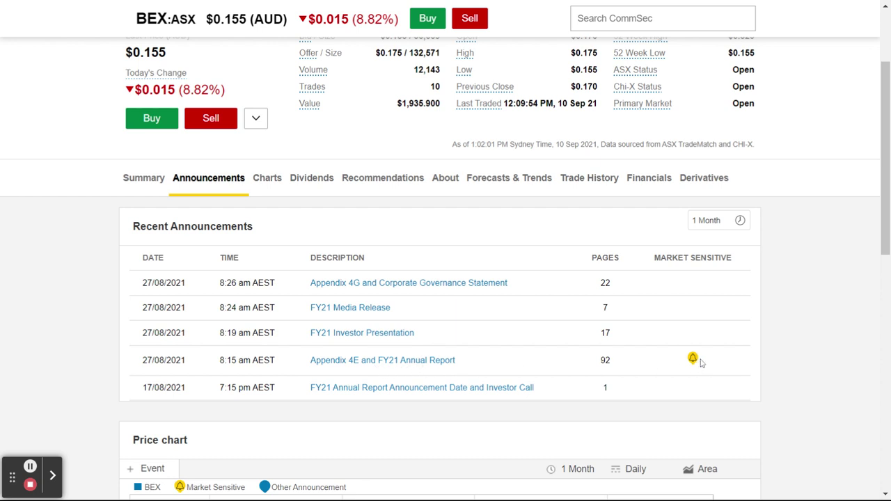
scroll(808, 413, up, 2)
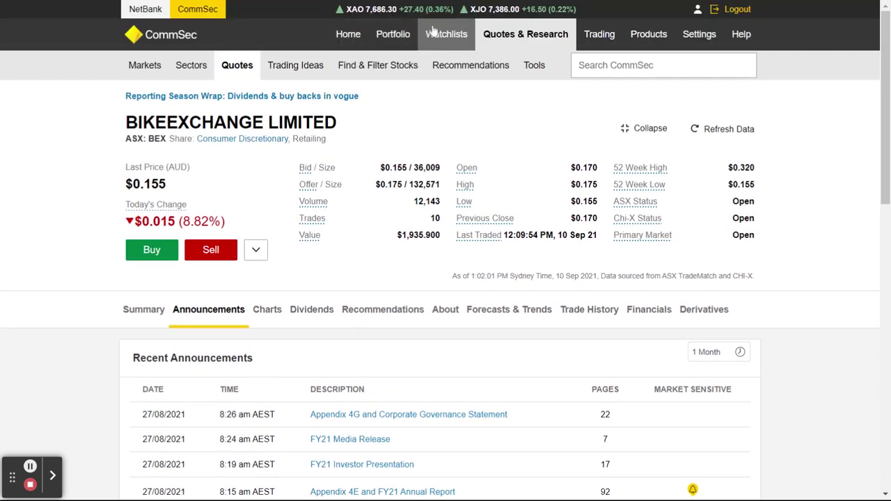
Open the Interactive Charting tool and look over the chart and trend analysis it shows
click(533, 66)
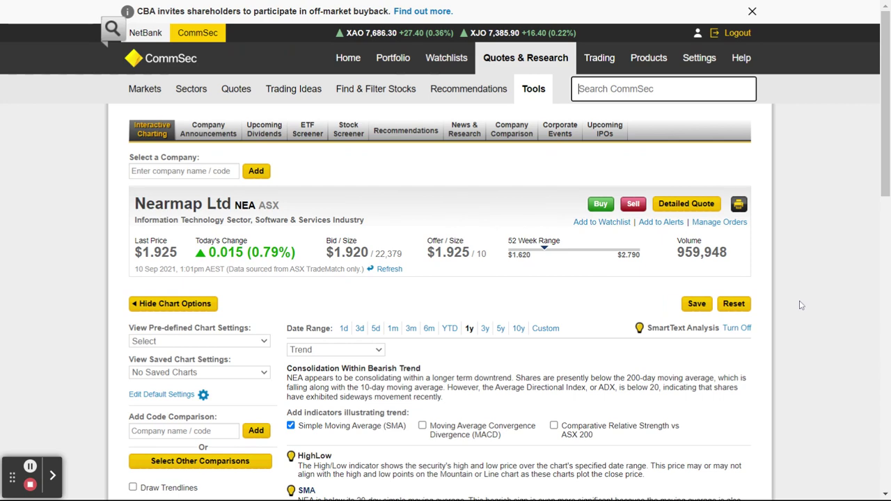
scroll(800, 305, down, 1)
scroll(800, 305, down, 1)
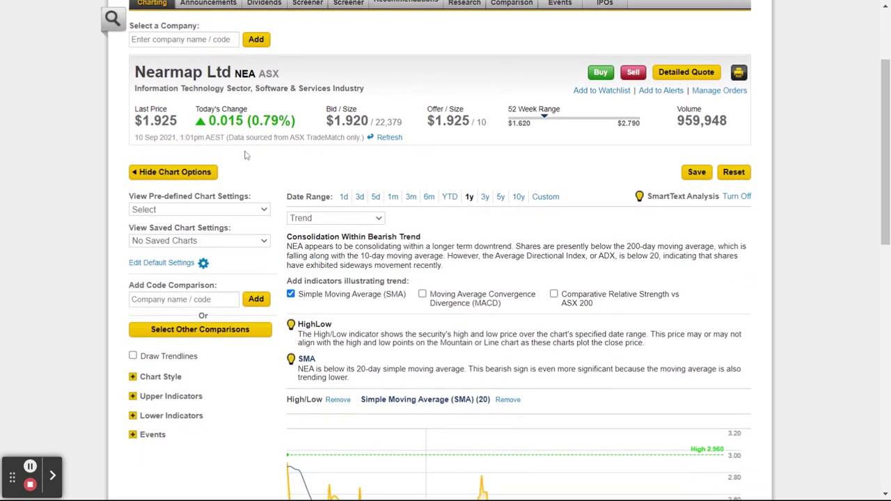
scroll(636, 313, down, 3)
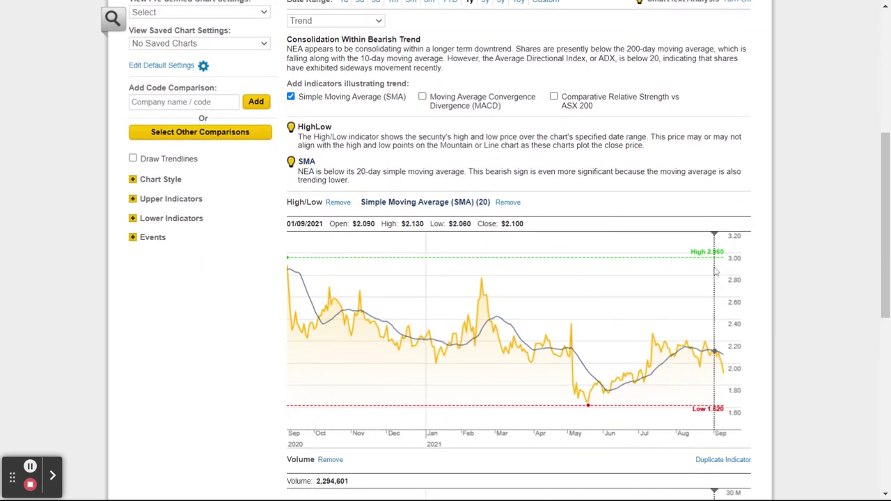
scroll(700, 164, up, 3)
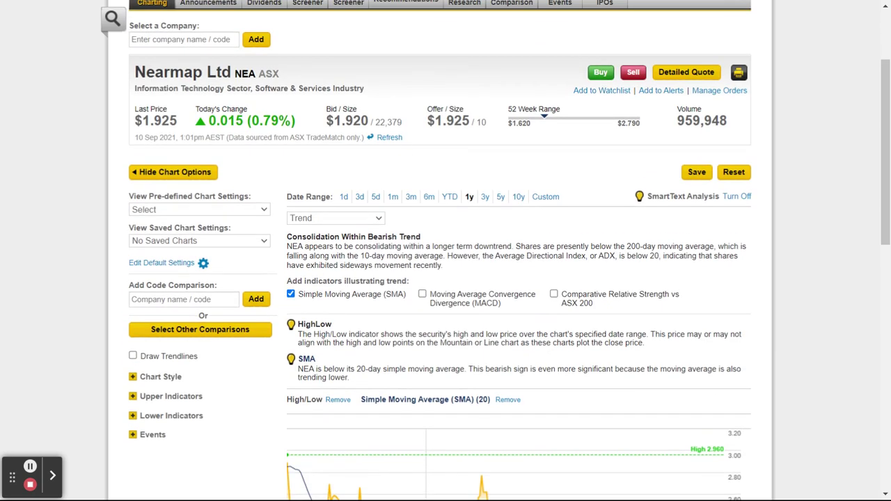
Load Vulcan Energy Resources (VUL) in the interactive chart and set the date range to 3 months
click(156, 39)
text(vul)
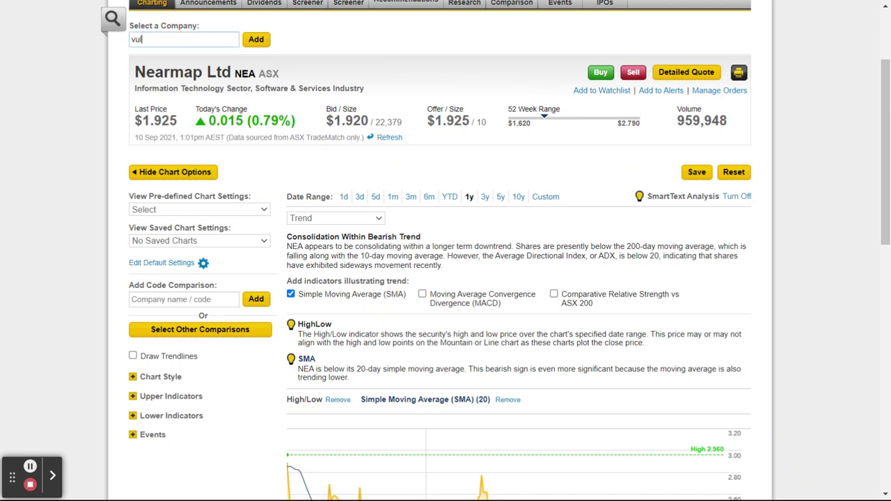
click(174, 59)
click(142, 39)
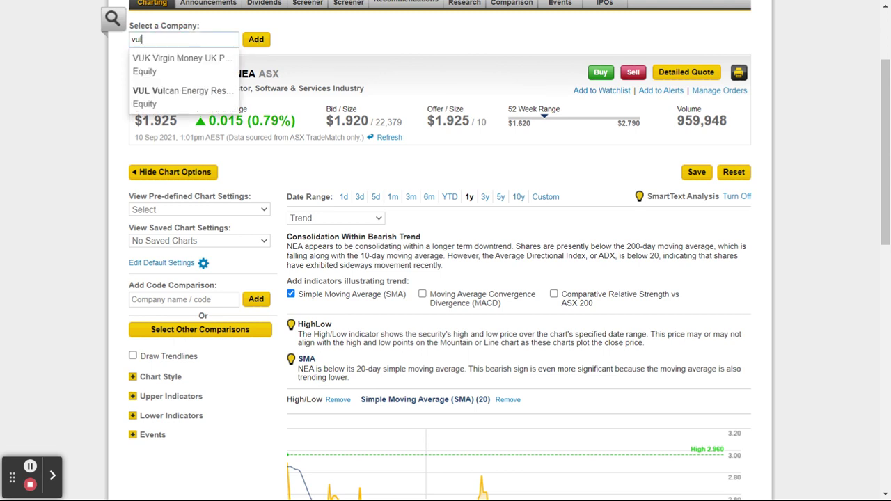
text(l)
click(157, 60)
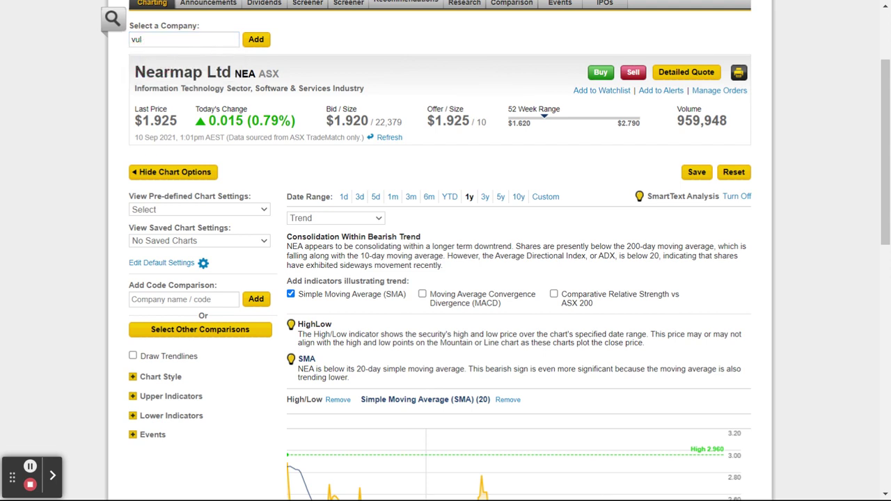
click(256, 41)
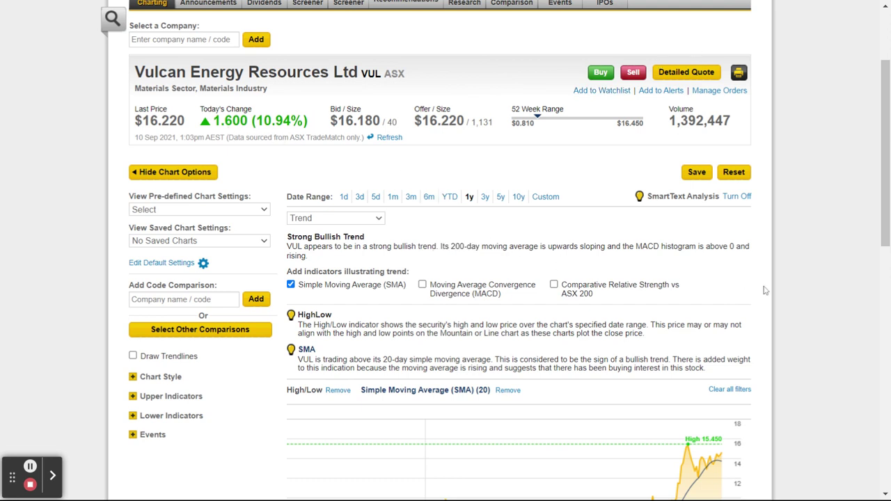
mouse_move(449, 200)
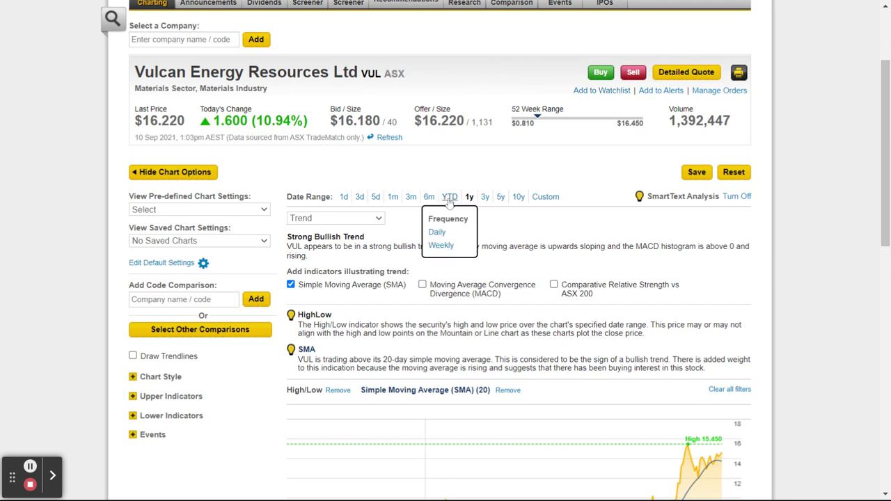
click(410, 196)
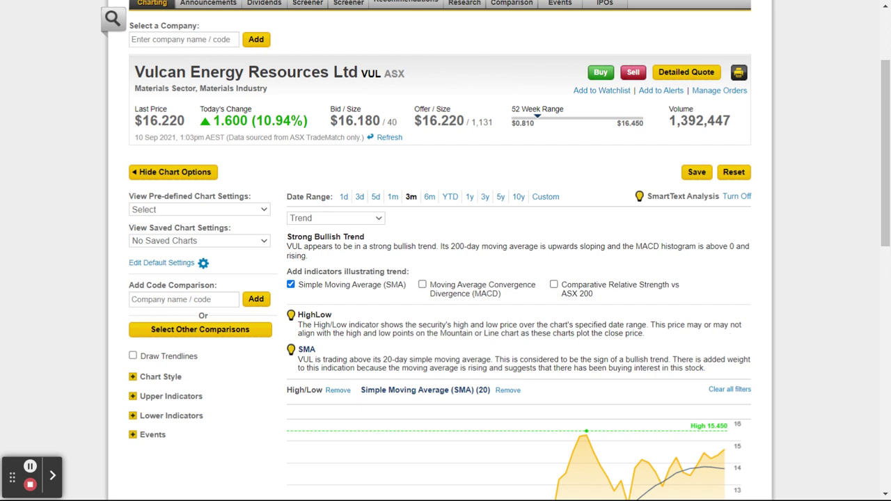
View the Momentum analysis for VUL, switch the SmartText Analysis to Volume and examine the chart
click(381, 221)
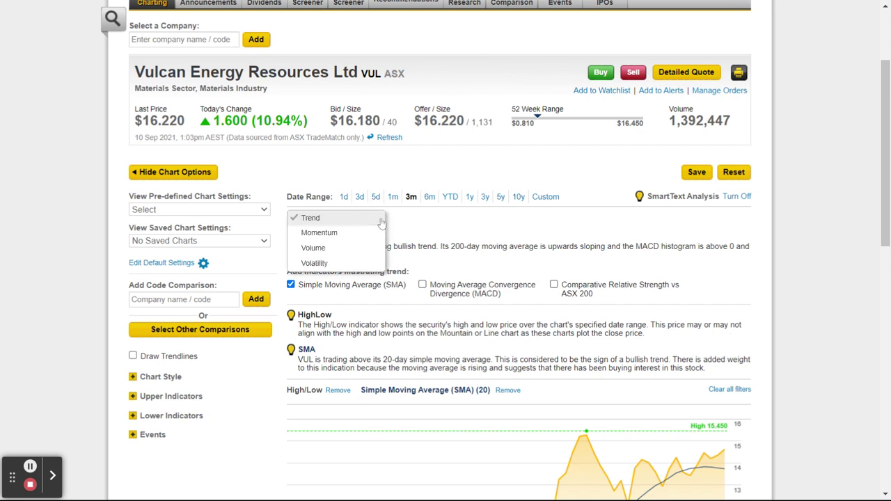
click(352, 232)
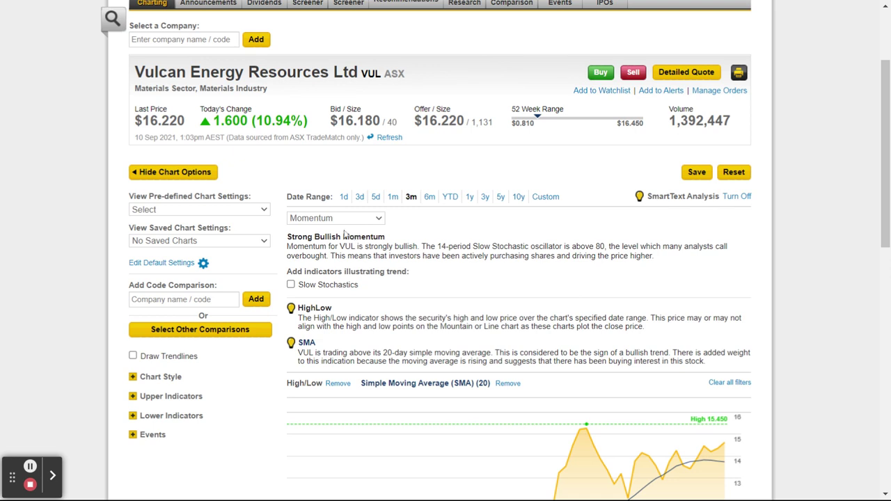
click(374, 220)
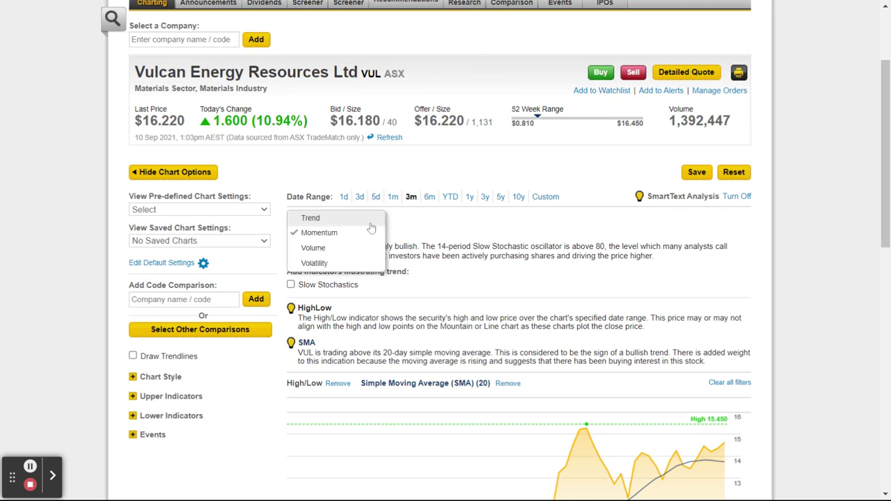
click(321, 246)
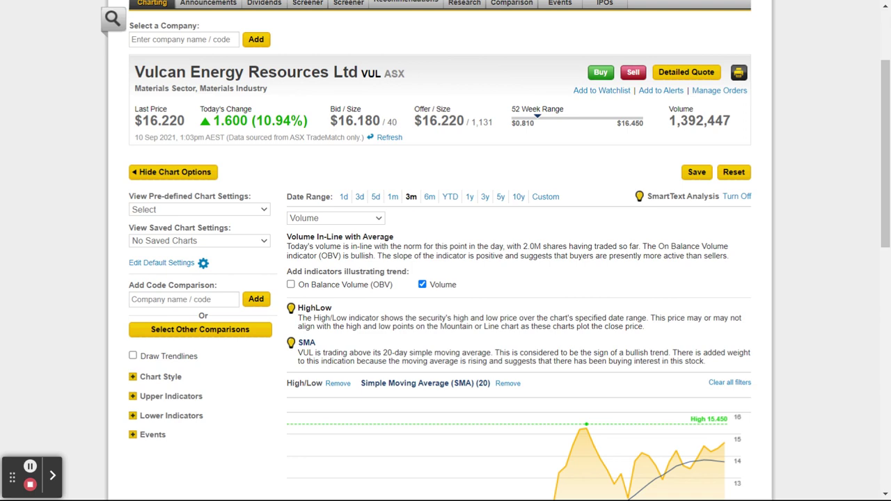
scroll(777, 314, down, 3)
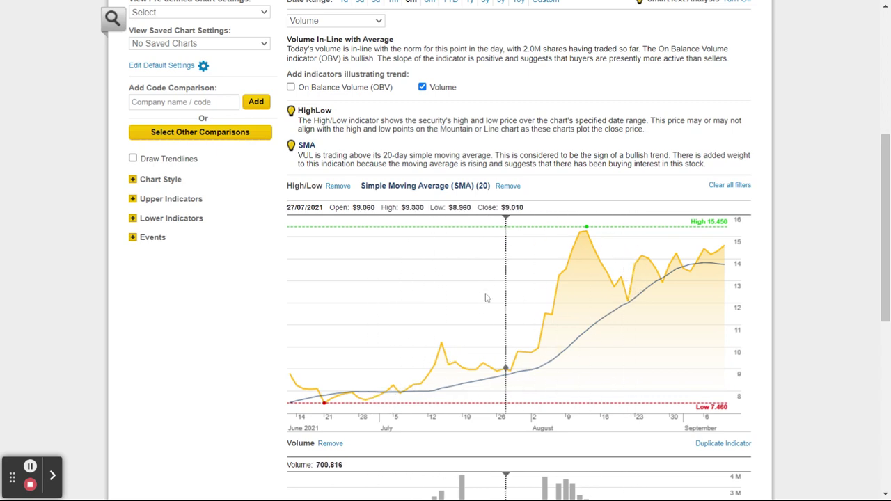
scroll(479, 367, up, 3)
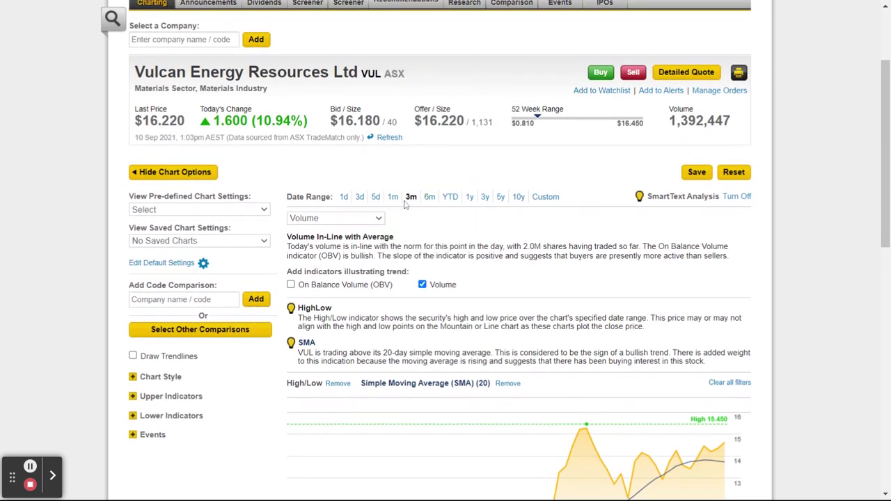
Change the VUL chart style to Candle Stick and look over the price and volume charts
scroll(702, 378, down, 2)
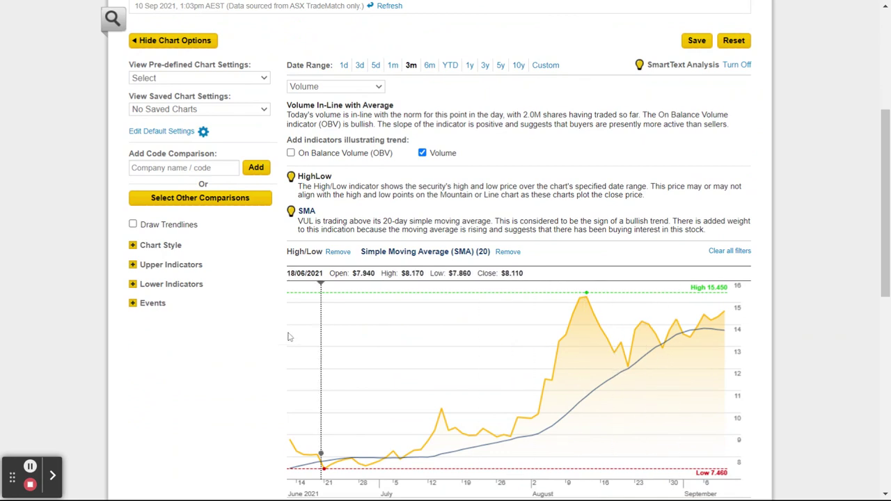
click(134, 247)
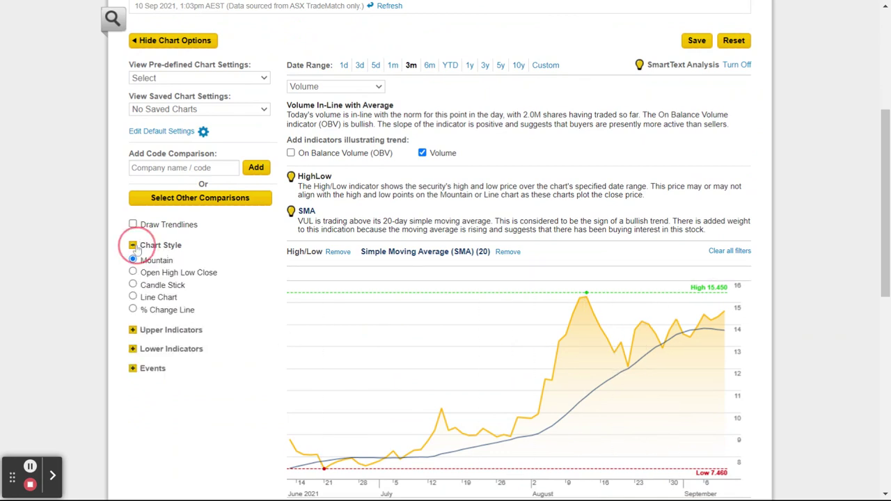
click(133, 285)
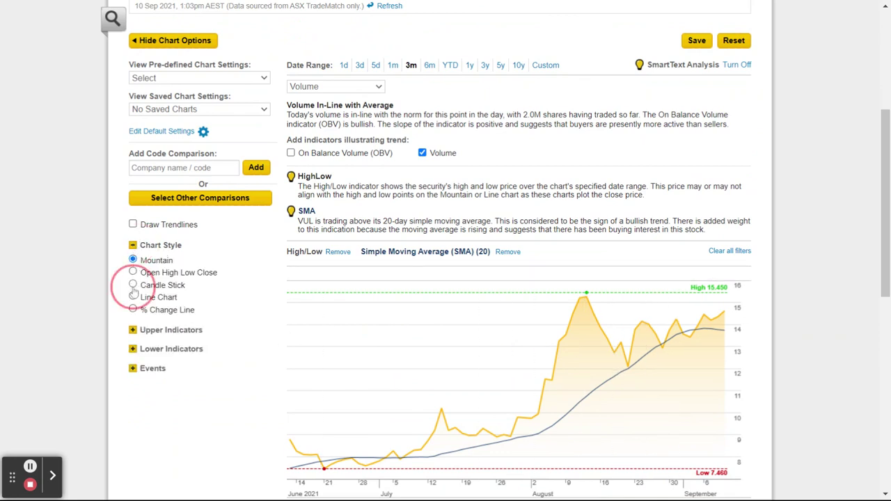
scroll(148, 327, down, 2)
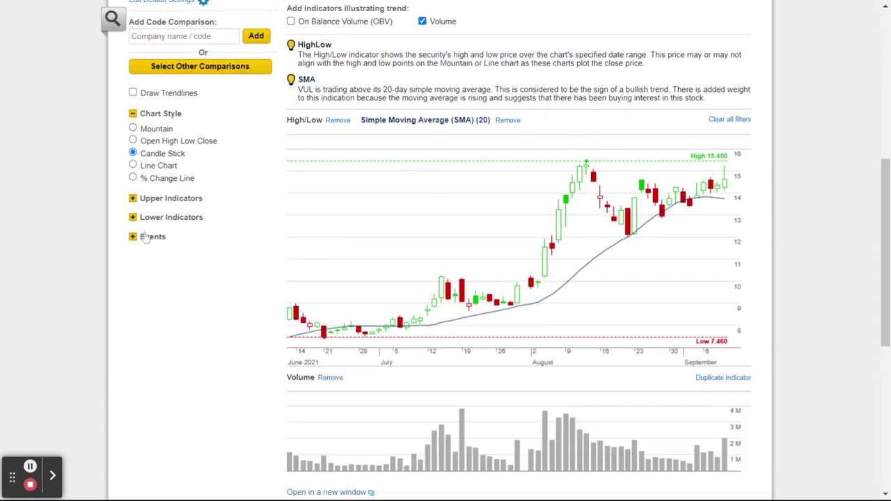
scroll(134, 206, up, 2)
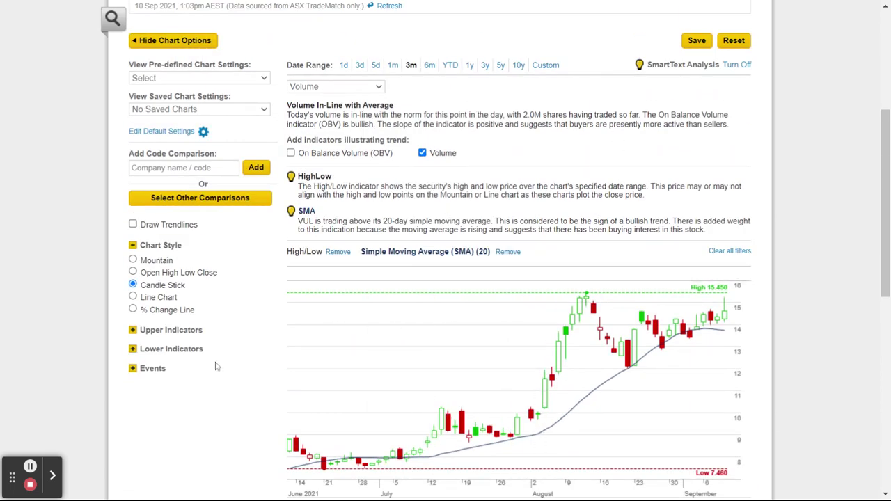
Add the Weighted Moving Average (WMA) upper indicator to the VUL candlestick chart
click(134, 331)
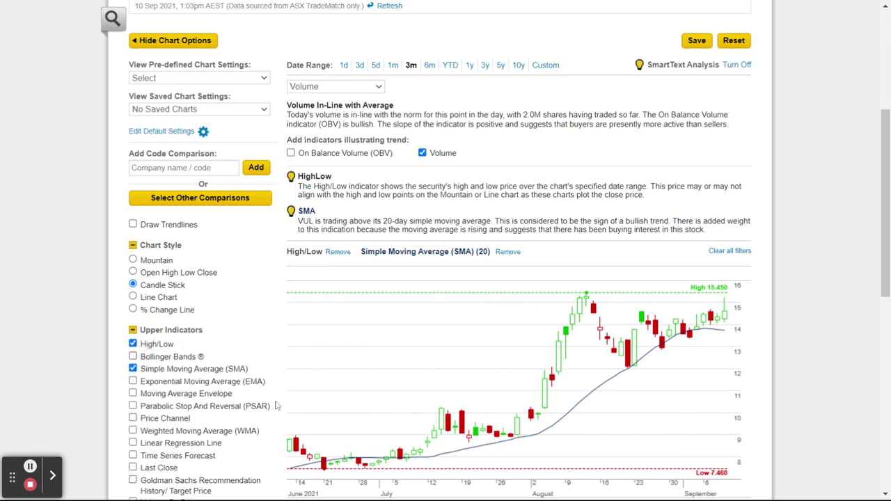
scroll(209, 375, down, 2)
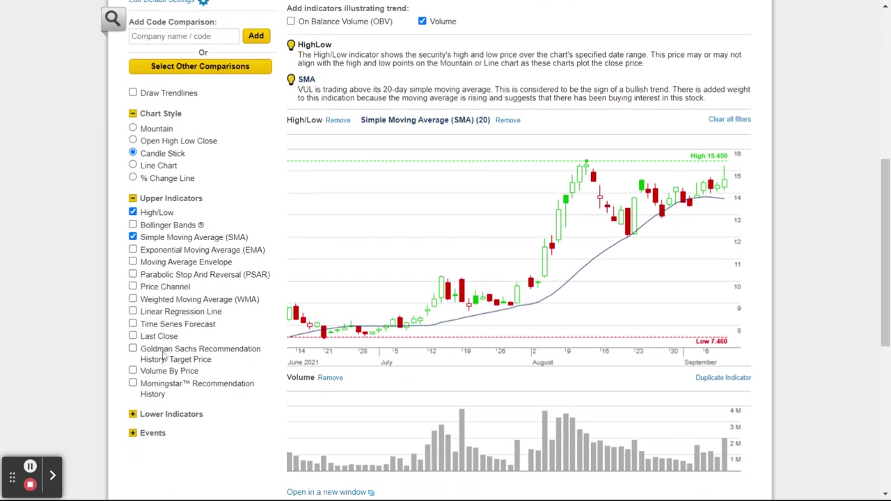
click(132, 300)
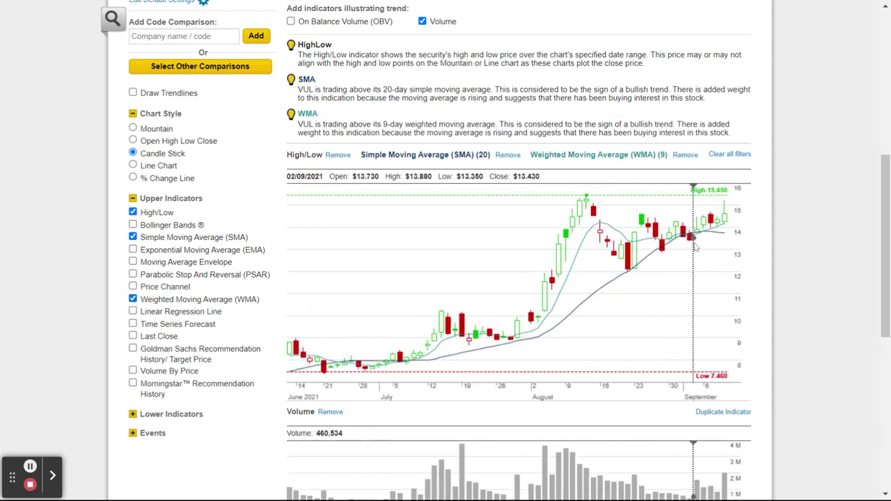
Add the On Balance Volume (OBV) and Relative Strength Index (RSI) lower indicators to the VUL chart and examine them
scroll(286, 411, down, 3)
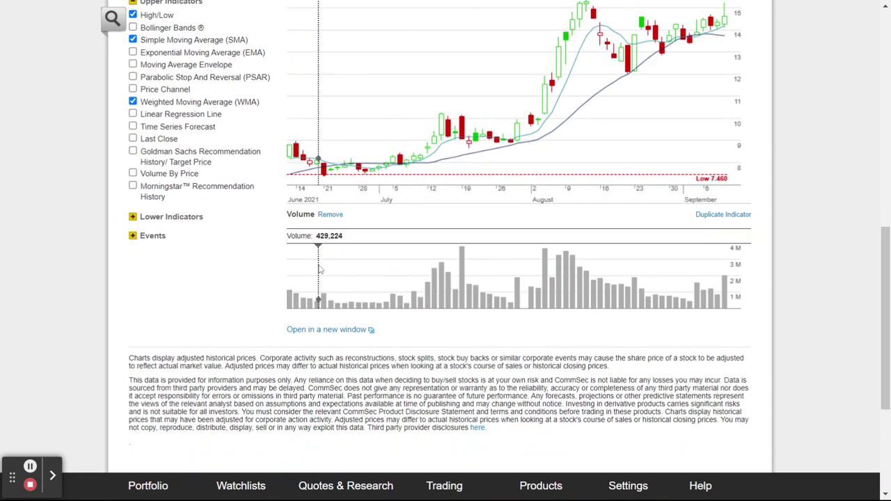
click(133, 217)
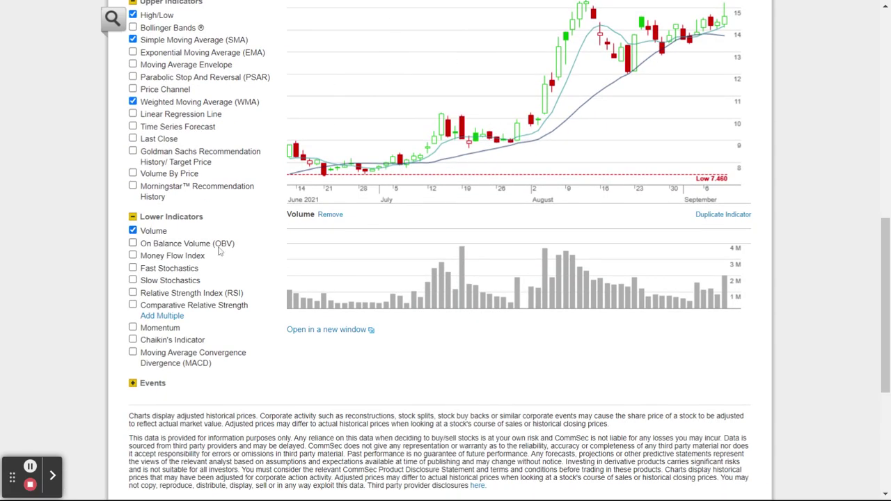
click(132, 243)
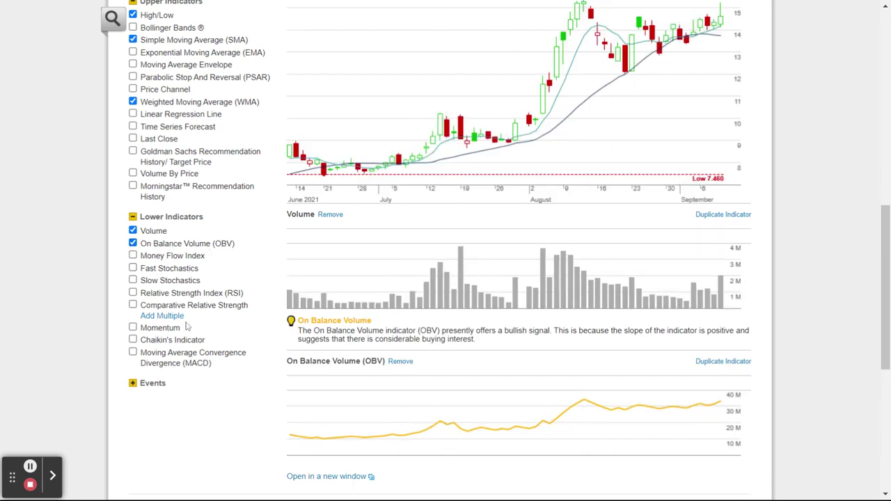
click(132, 293)
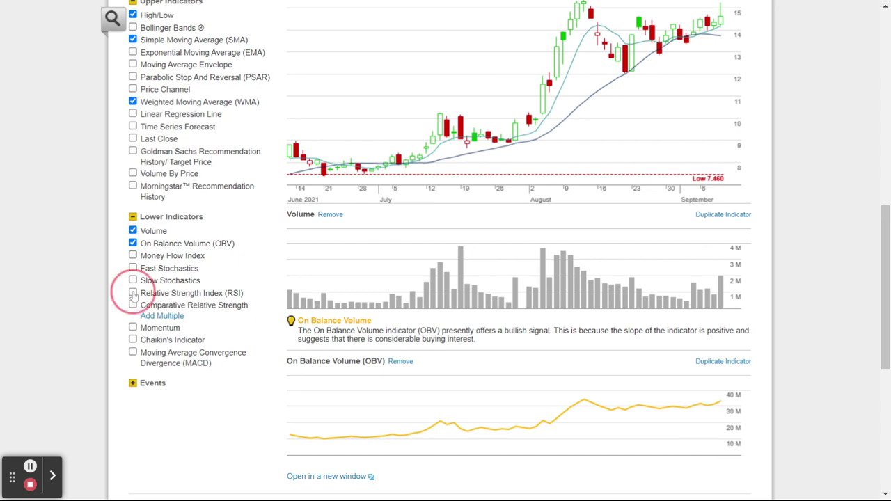
scroll(264, 373, down, 4)
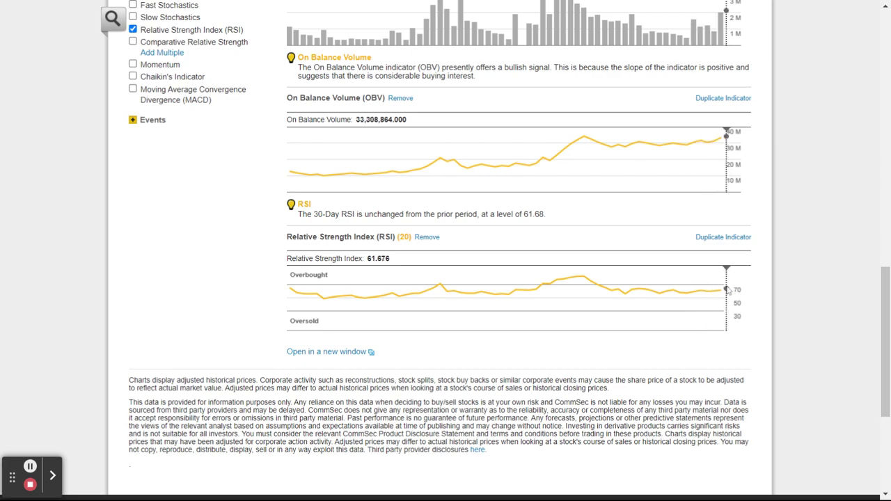
View the Morningstar list in News & Research, and look over the home page's market indices, popular stocks and trading tools
scroll(765, 370, up, 10)
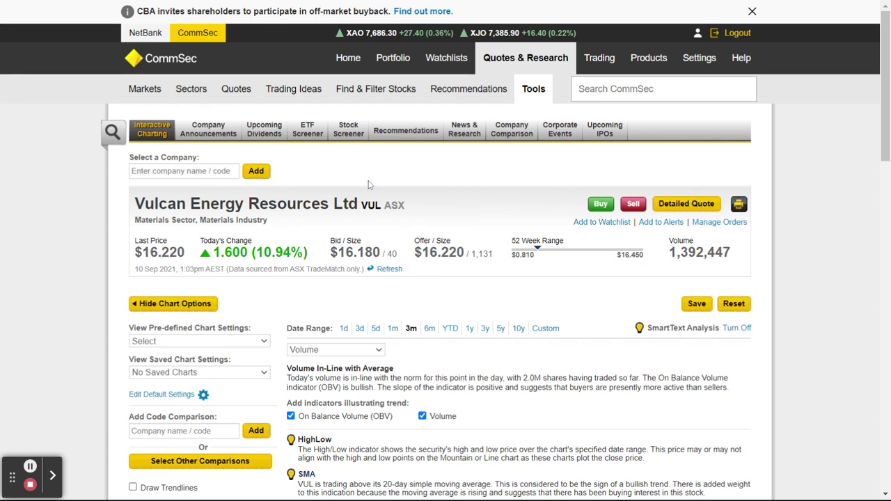
click(464, 132)
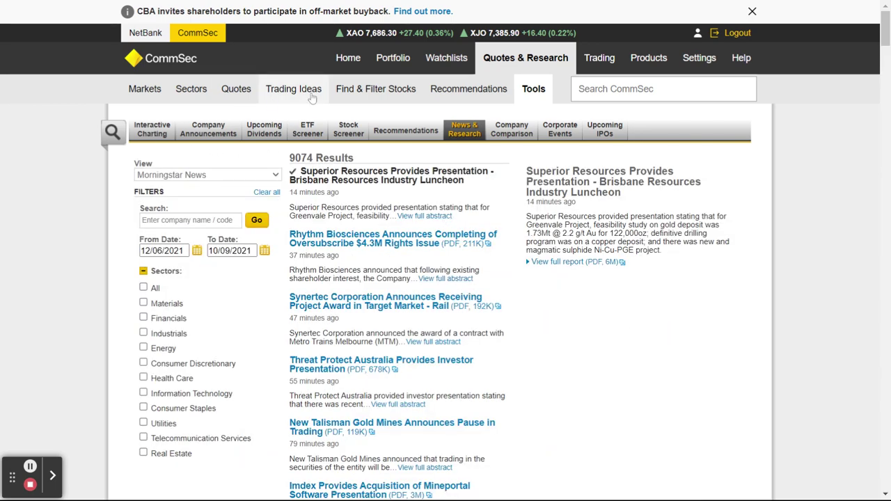
click(347, 60)
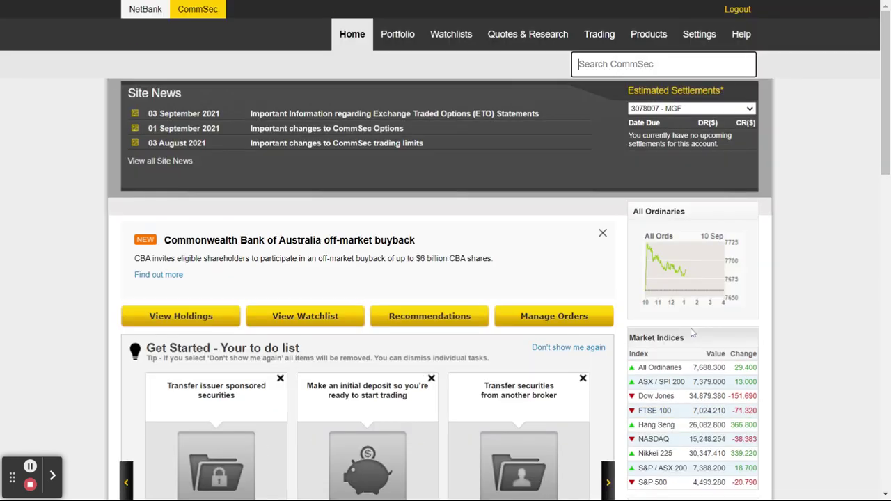
scroll(685, 308, down, 3)
scroll(753, 368, down, 5)
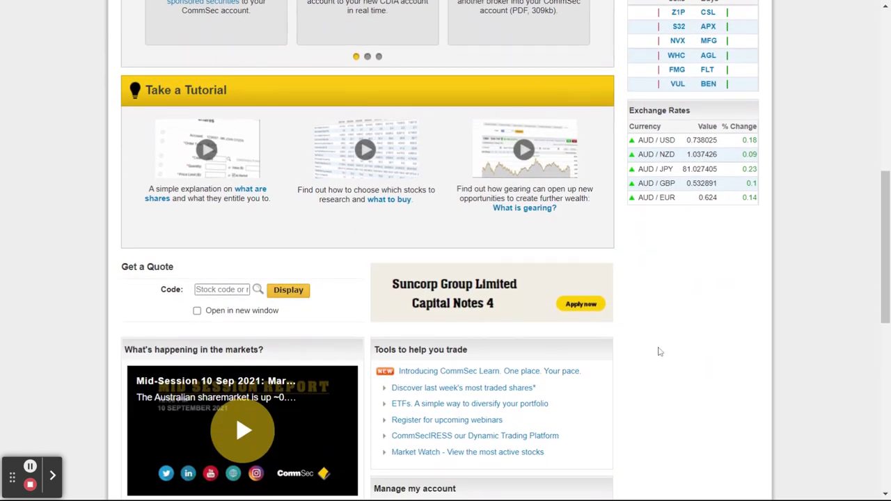
scroll(660, 351, down, 5)
scroll(660, 352, up, 4)
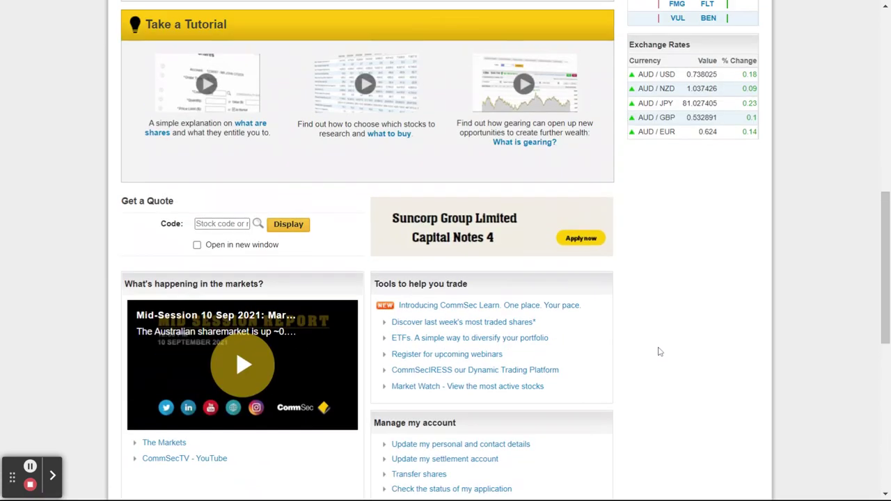
scroll(660, 352, up, 7)
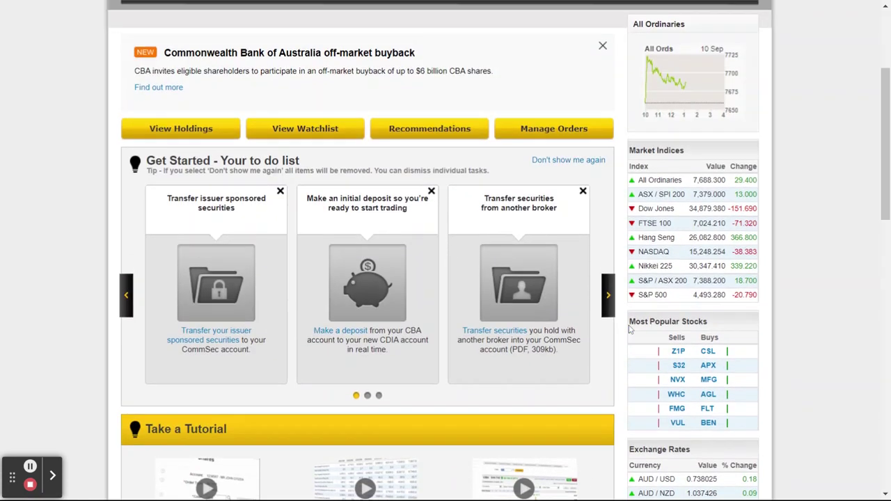
scroll(630, 332, up, 1)
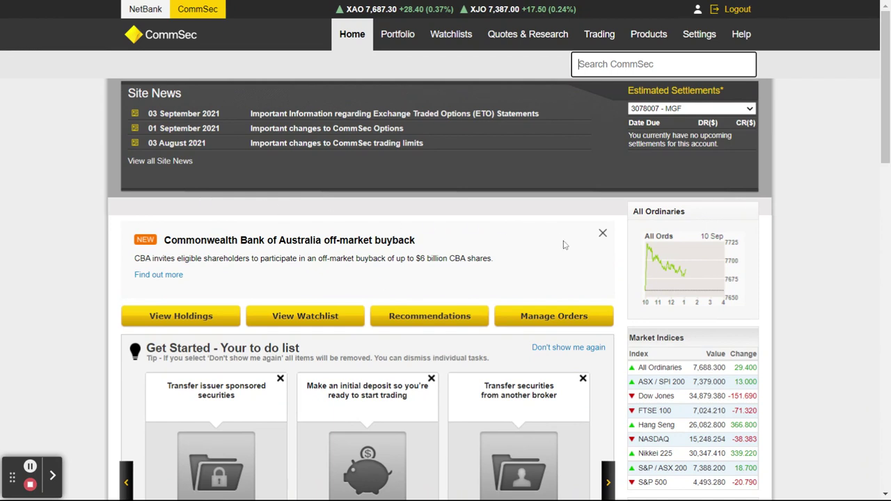
Look over the Markets overview in Quotes & Research and open the full list of company announcements from it
click(547, 38)
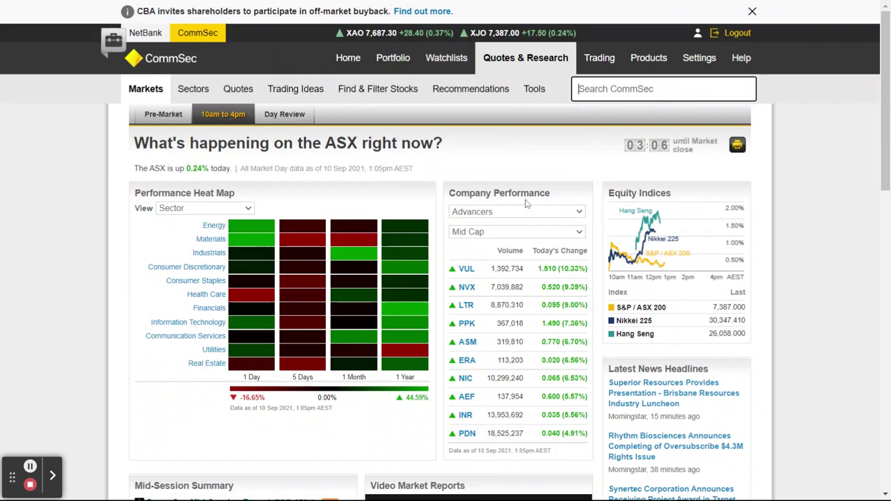
scroll(696, 362, down, 5)
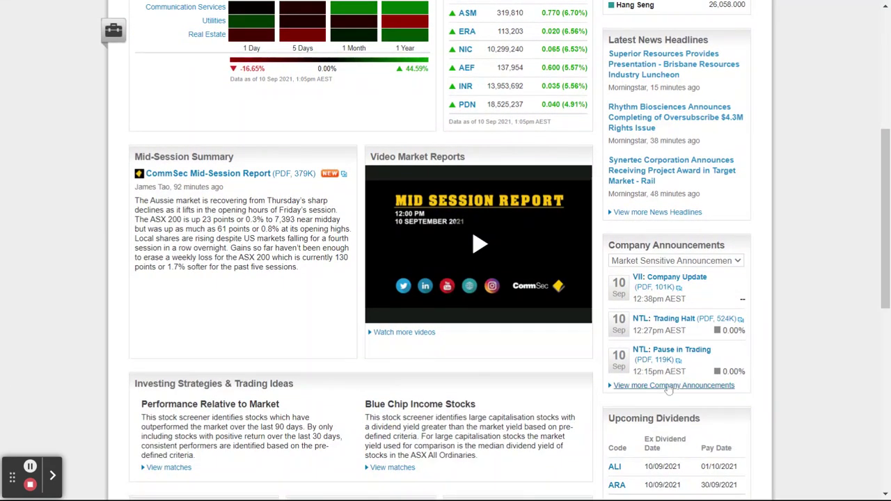
click(668, 386)
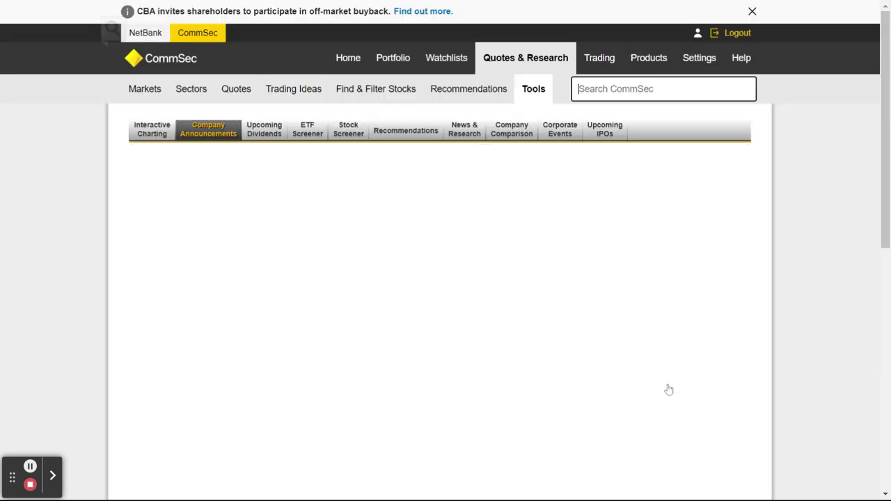
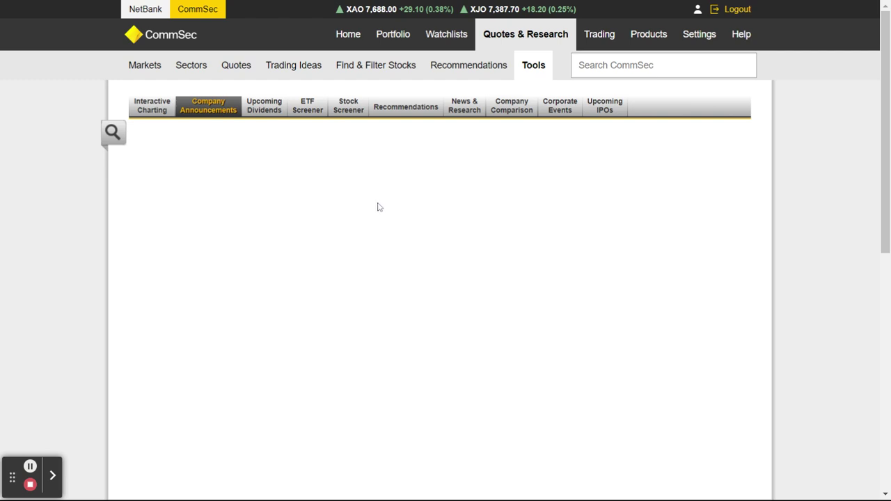
scroll(200, 243, down, 5)
scroll(201, 243, up, 5)
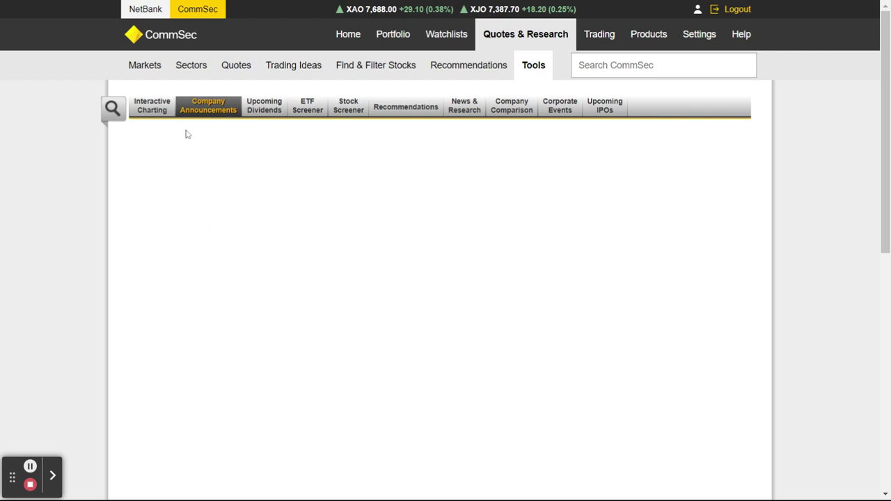
View the stocks with upcoming ex dividend dates and return to the Company Announcements tool
click(266, 111)
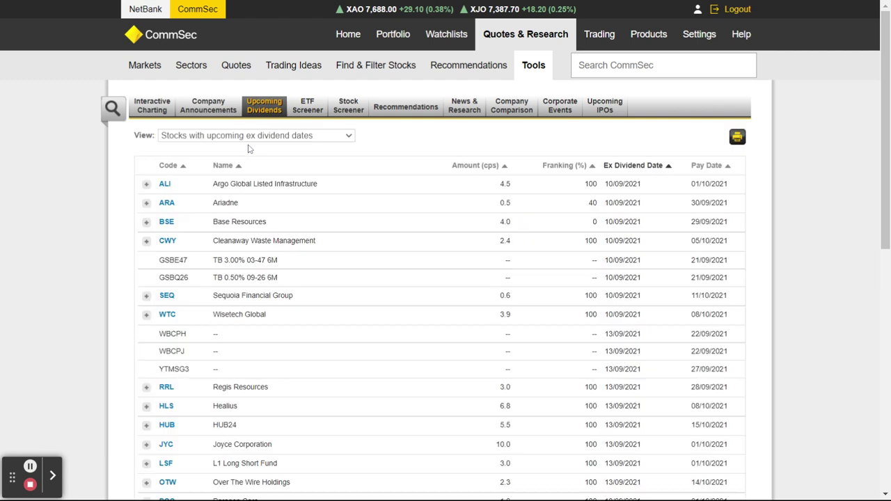
click(216, 114)
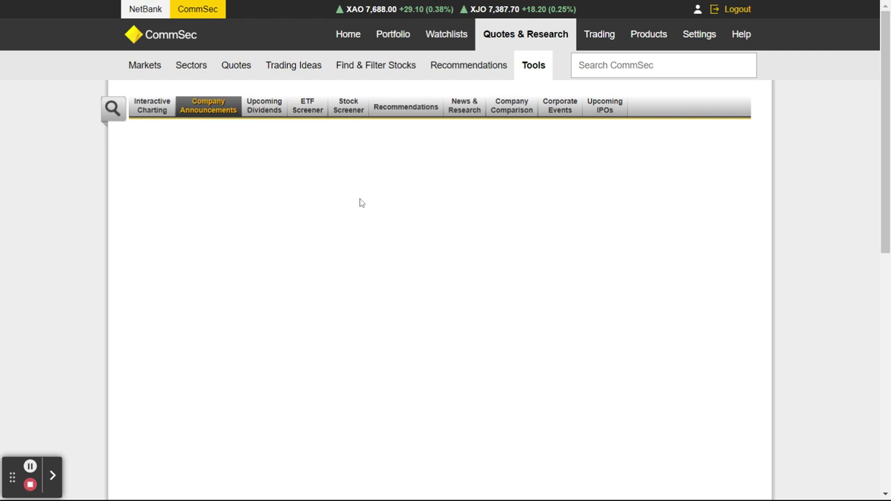
scroll(573, 327, down, 5)
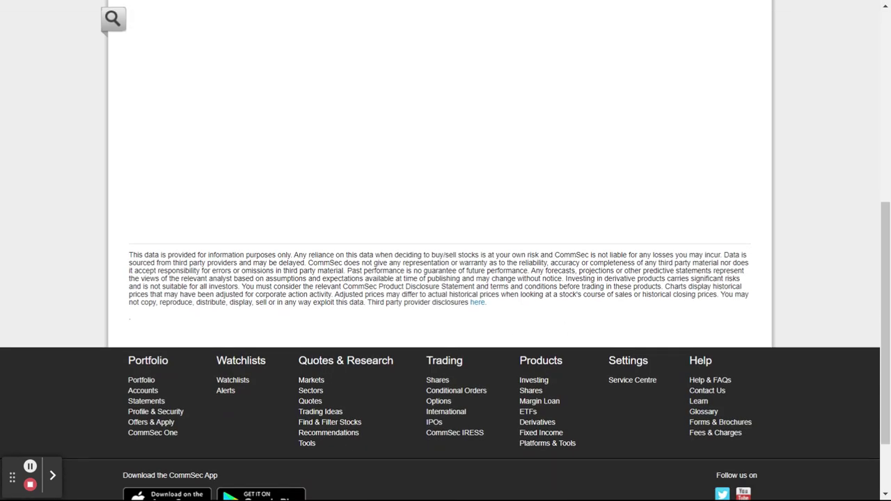
scroll(342, 284, up, 5)
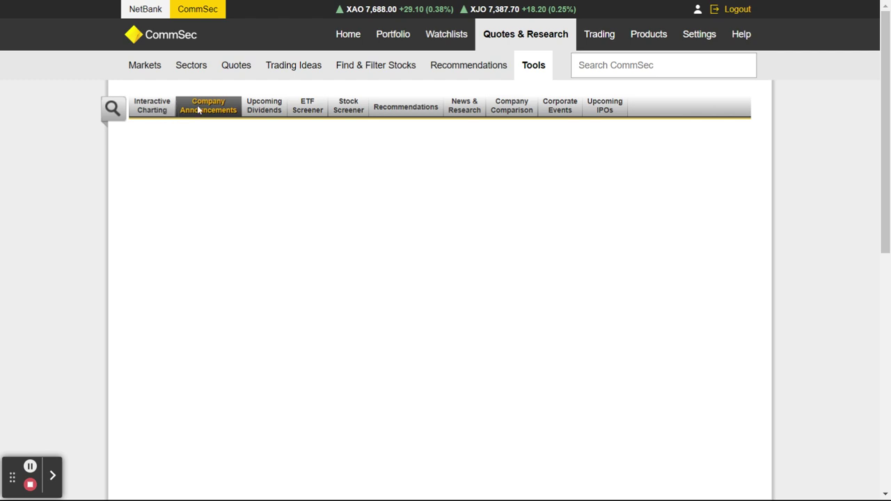
Try to reload the Company Announcements page by switching to Interactive Charting and back
click(156, 111)
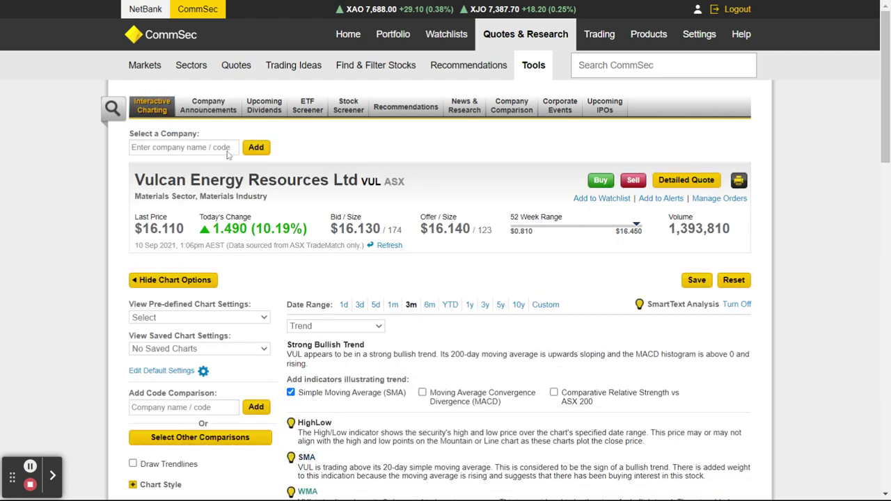
click(212, 110)
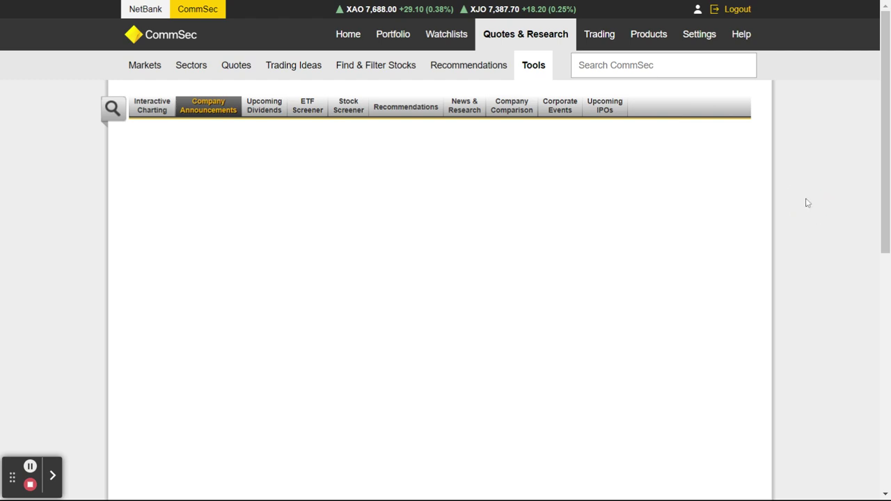
click(158, 109)
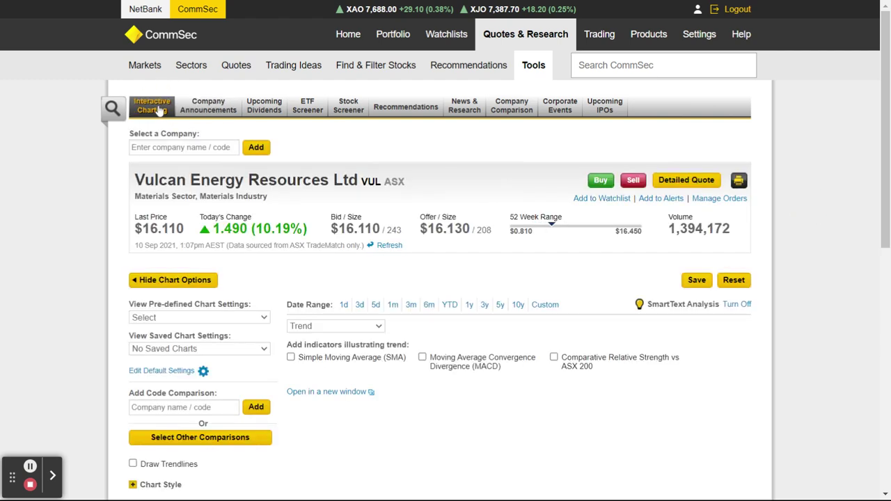
click(204, 106)
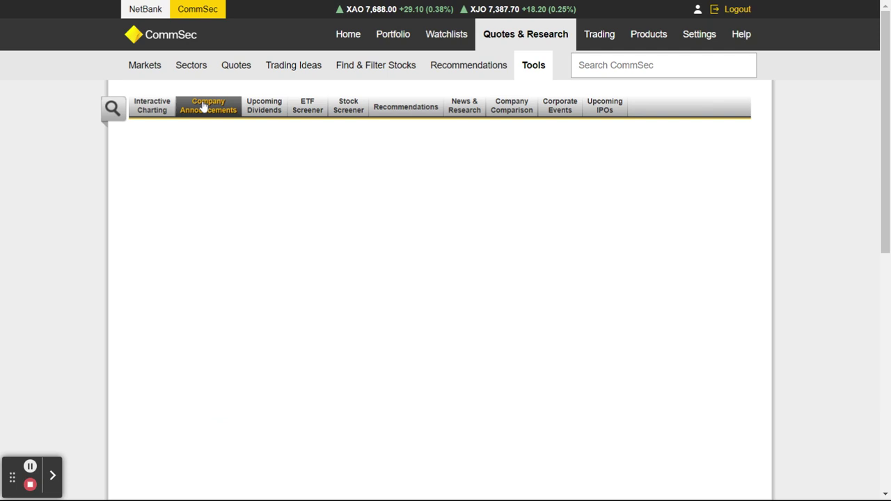
Browse the research tools from Upcoming Dividends through ETF Screener and Stock Screener to News & Research
click(267, 105)
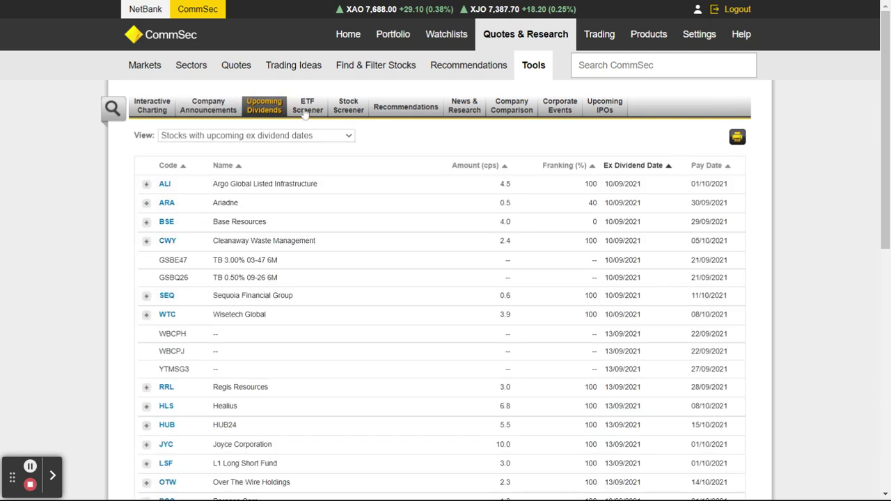
click(306, 112)
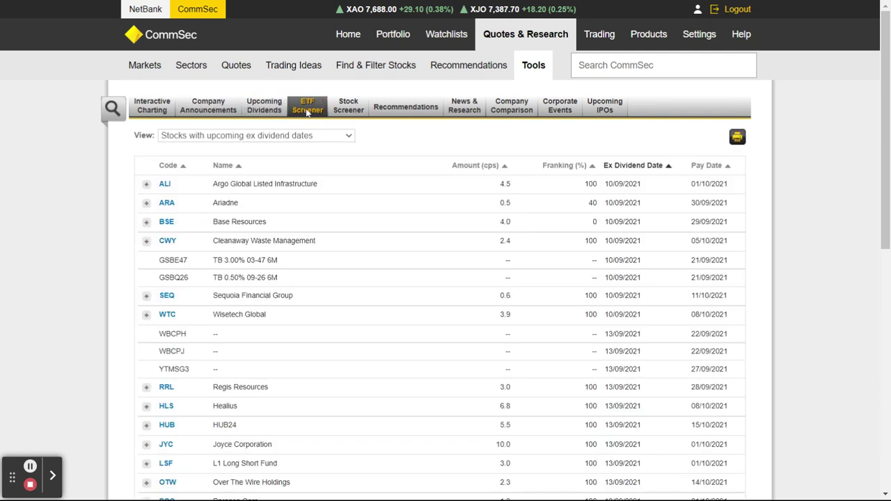
click(346, 107)
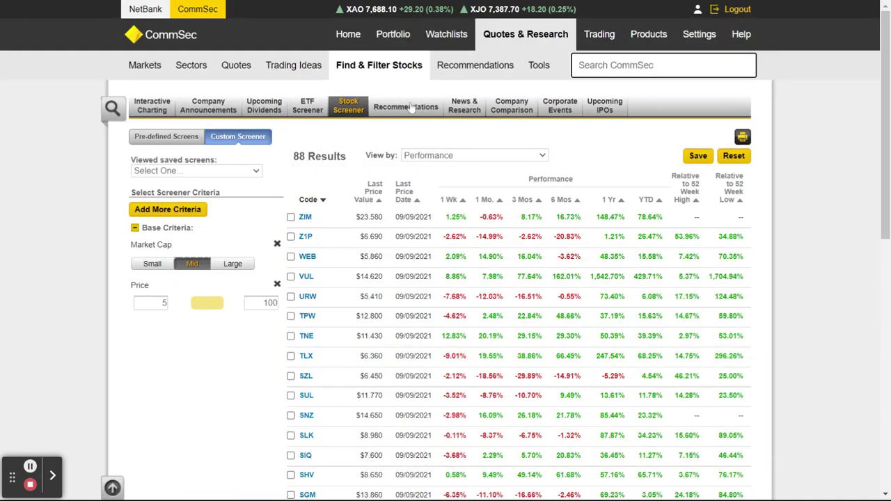
click(462, 104)
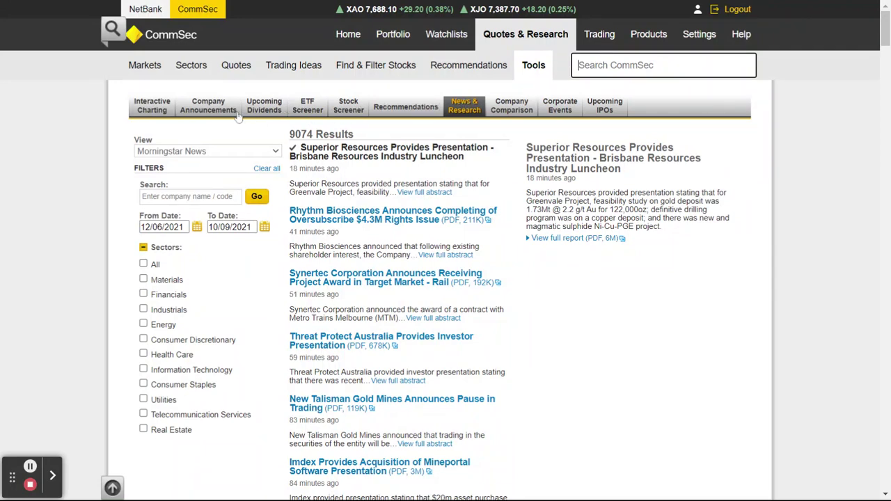
Open the Company Announcements tool, filter the list to Market Sensitive announcements and review the sector filters
click(207, 112)
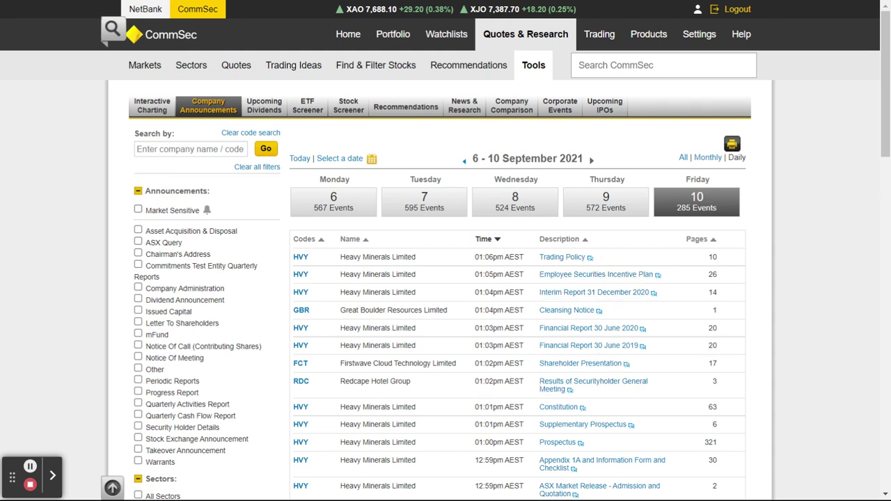
click(138, 212)
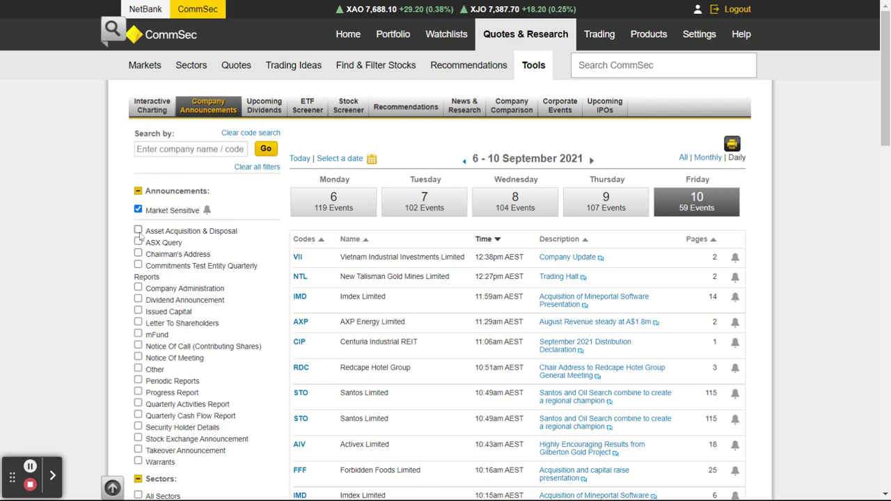
scroll(195, 251, down, 2)
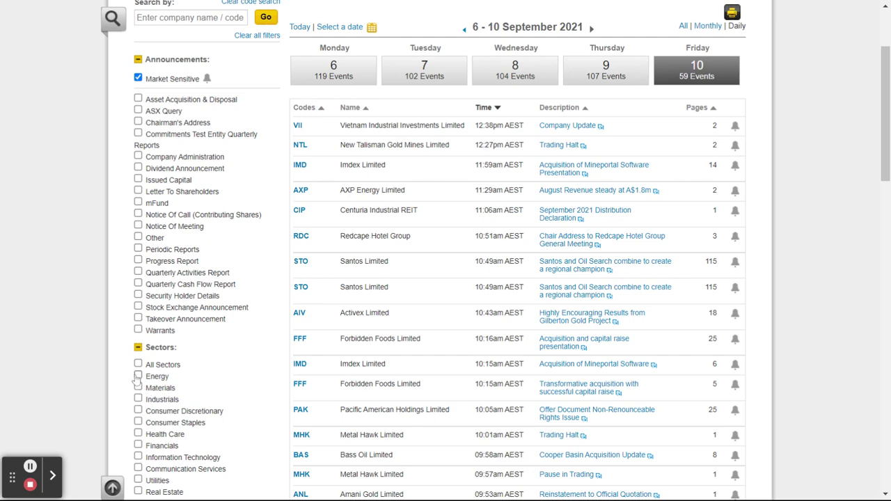
Filter the market-sensitive announcements to the Financials sector and preview the quote summary for ENA
scroll(150, 381, down, 2)
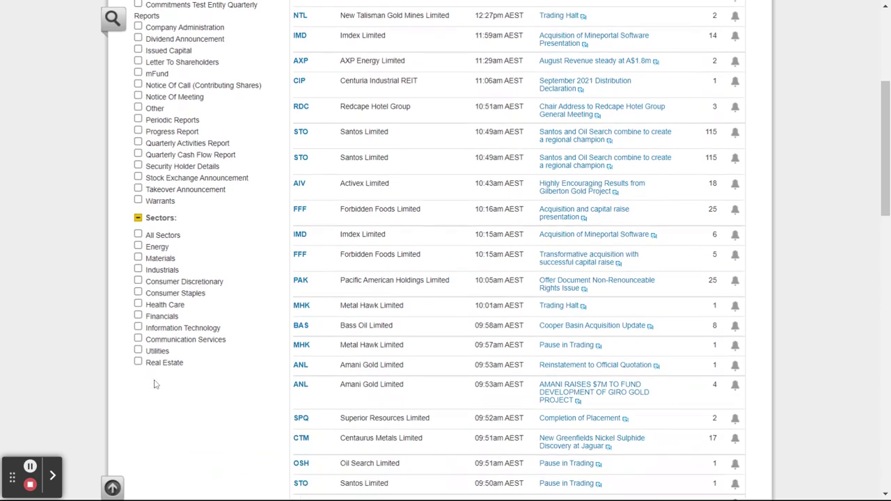
click(138, 314)
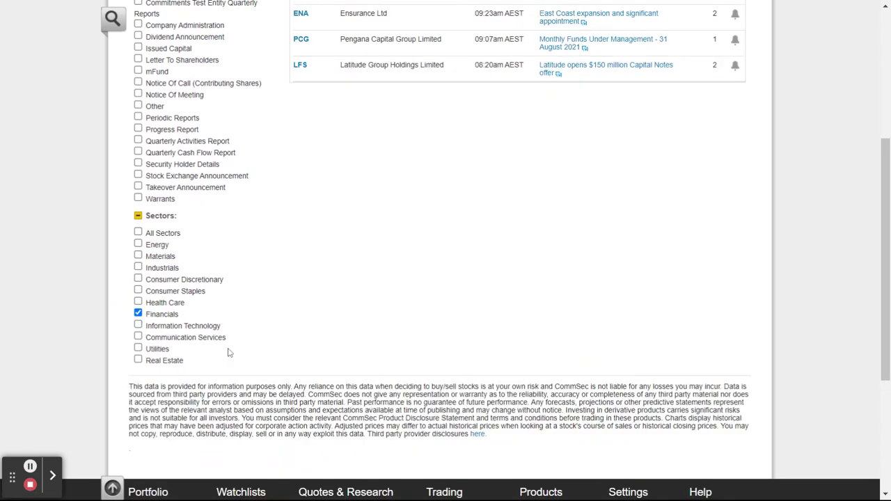
scroll(252, 325, up, 2)
scroll(252, 325, up, 1)
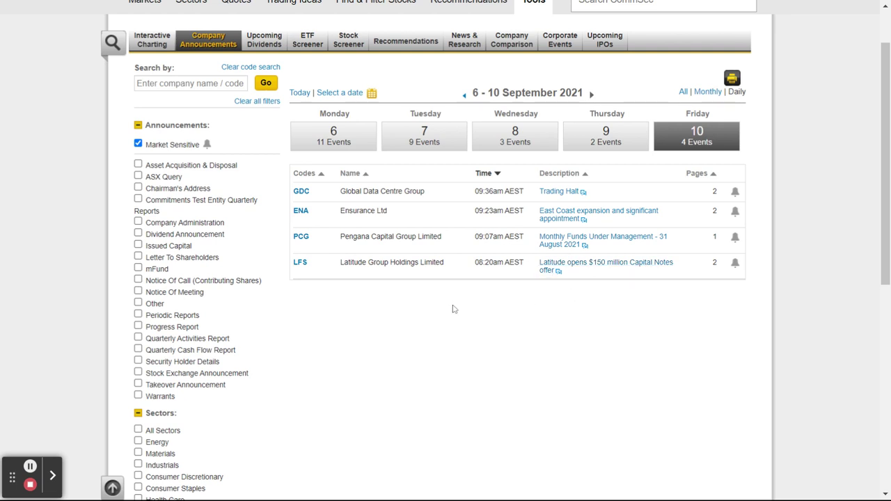
mouse_move(301, 216)
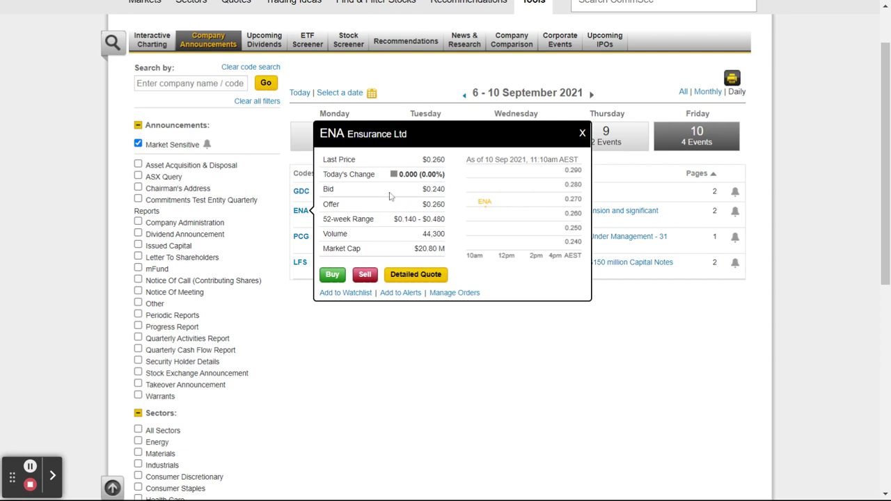
Remove the Financials sector filter and open BNR's announcement "Lithium Targets Identified at Ravensthorpe Lithium Project"
scroll(211, 401, down, 2)
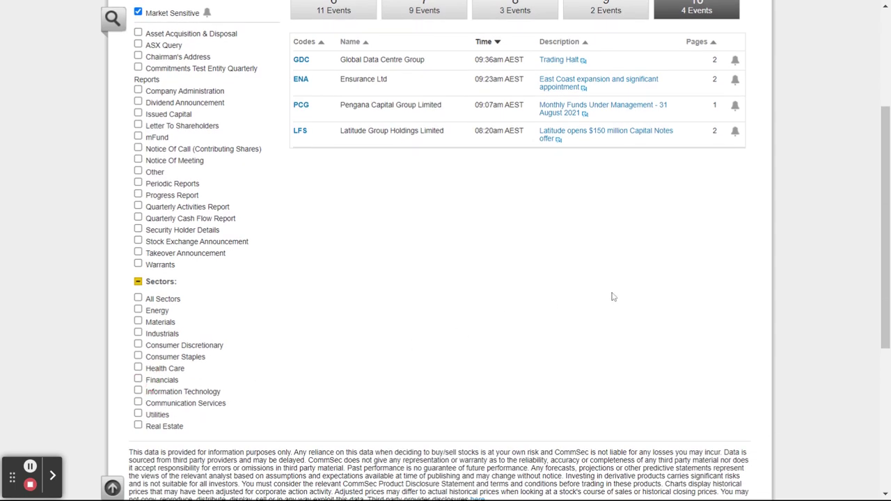
scroll(633, 312, up, 2)
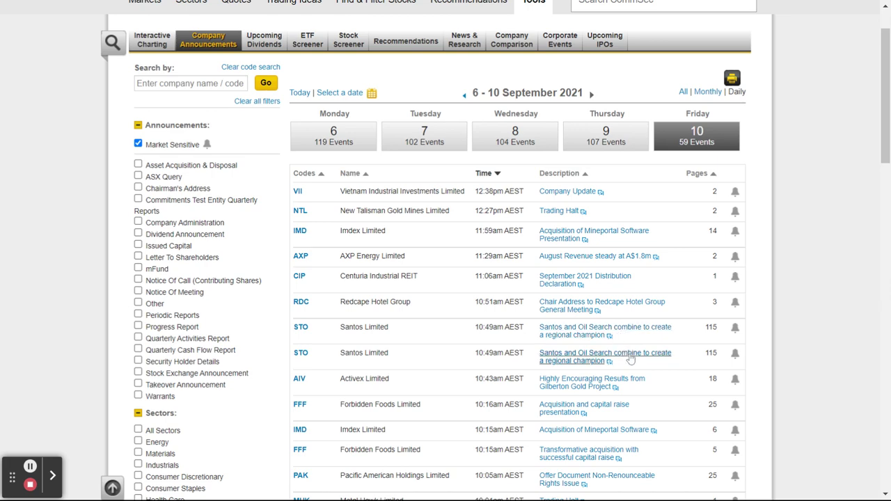
scroll(627, 354, down, 2)
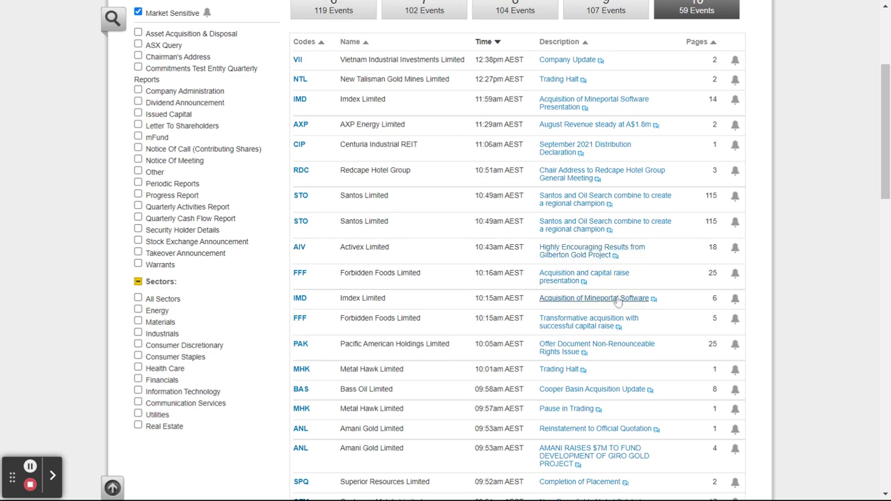
scroll(654, 330, down, 2)
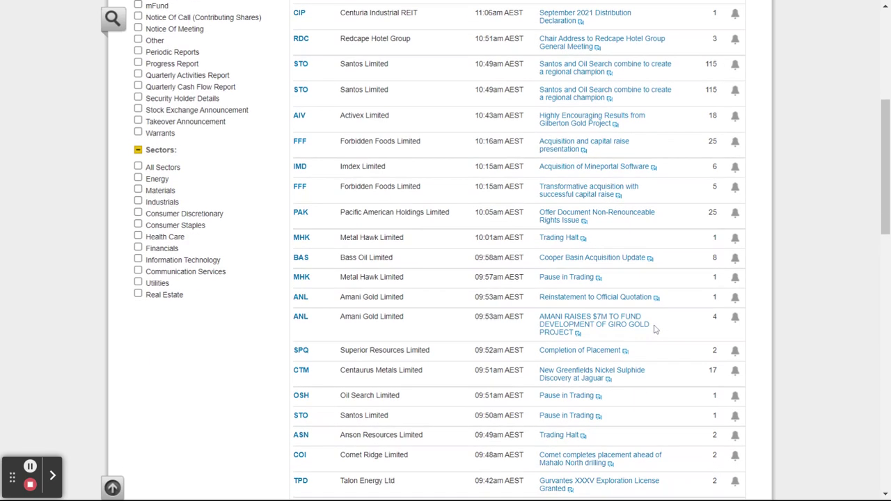
scroll(666, 300, down, 2)
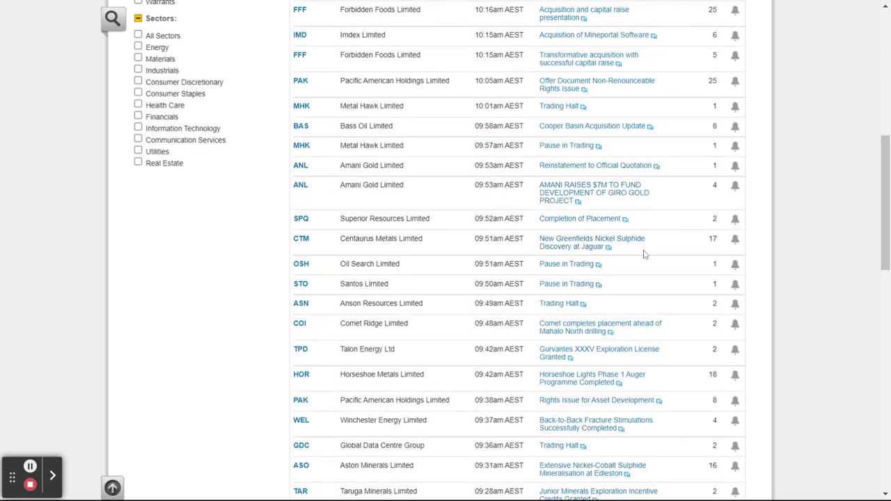
scroll(645, 274, down, 2)
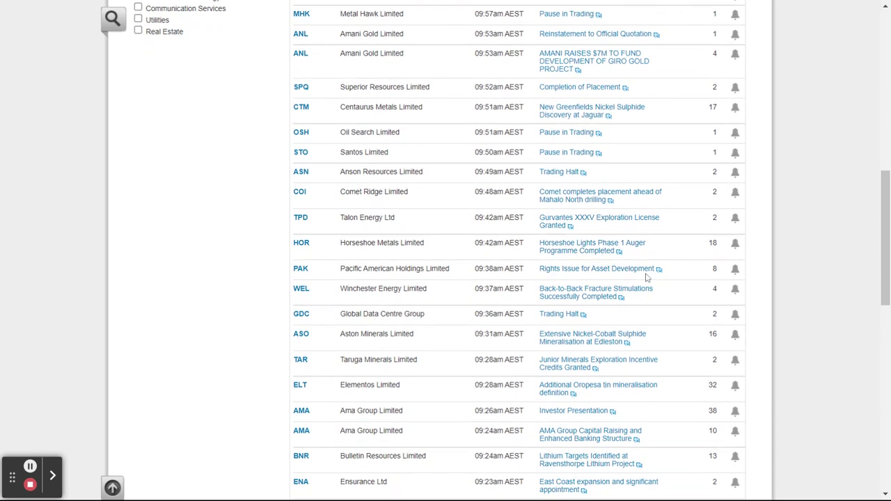
scroll(645, 277, down, 1)
scroll(645, 277, down, 1)
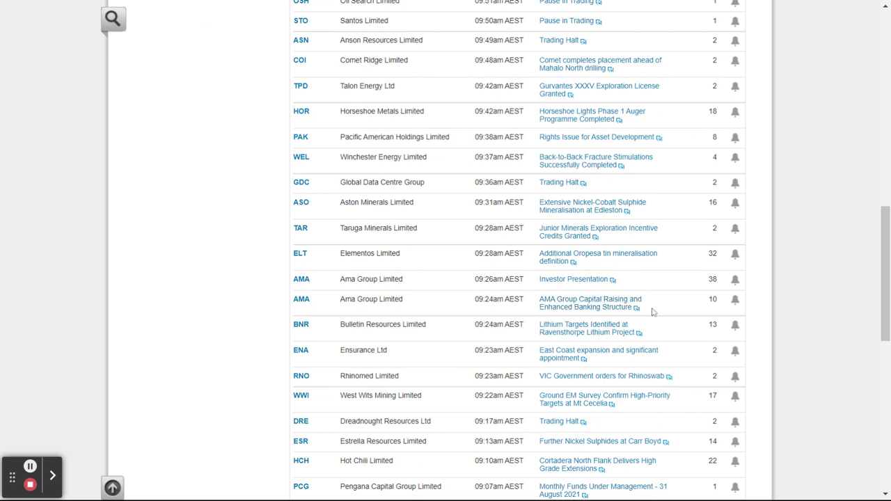
click(577, 327)
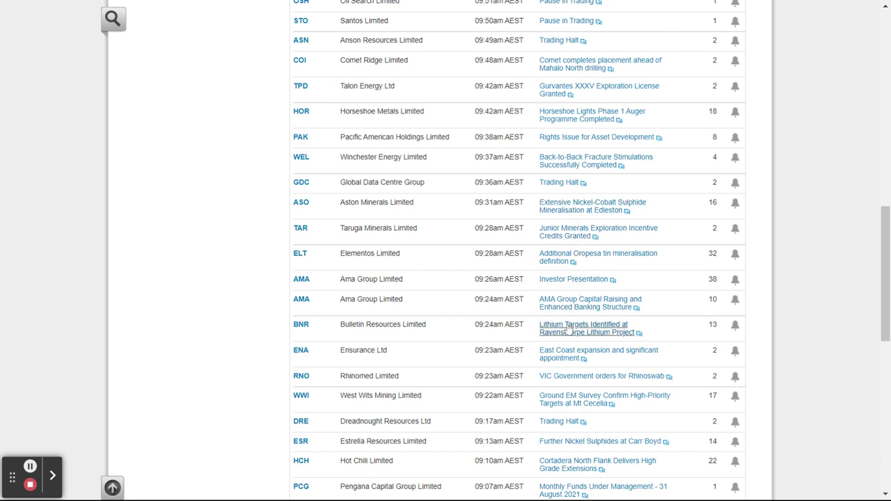
Review the remaining market-sensitive announcements to the end of the list, previewing the quote summaries for BNR, ESR and EEG
mouse_move(304, 327)
scroll(515, 331, down, 3)
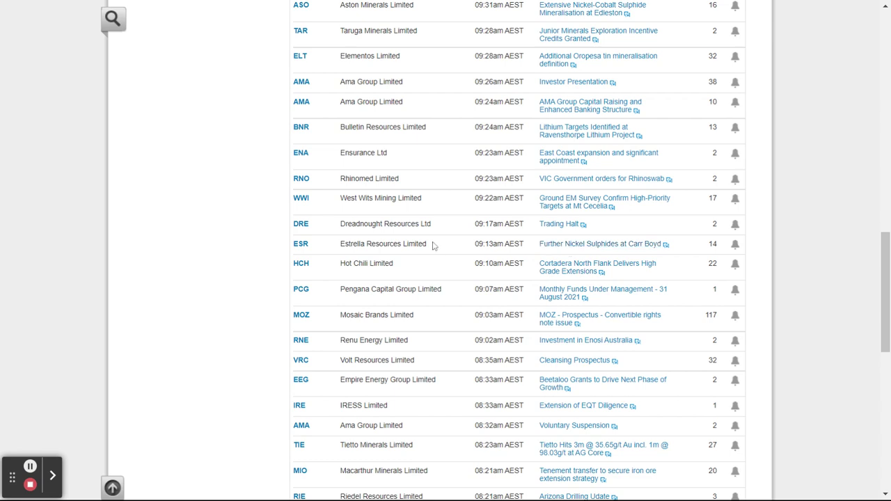
mouse_move(302, 249)
scroll(670, 357, down, 2)
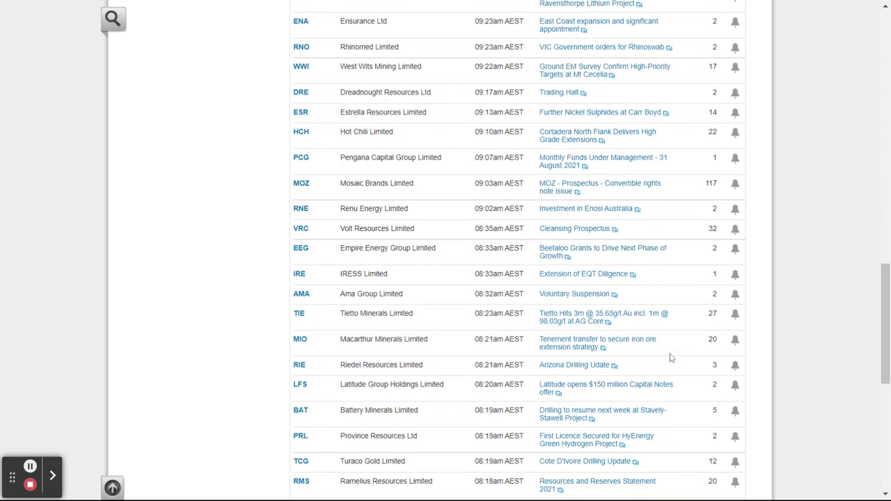
scroll(670, 358, down, 1)
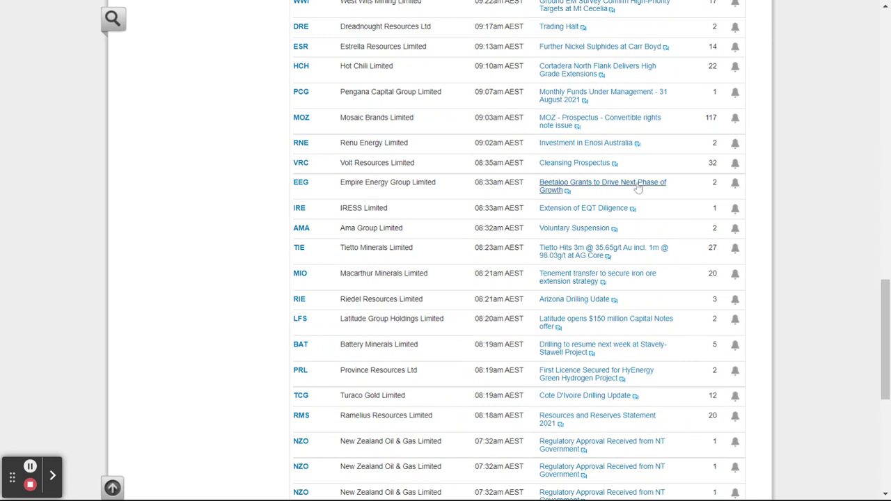
mouse_move(307, 188)
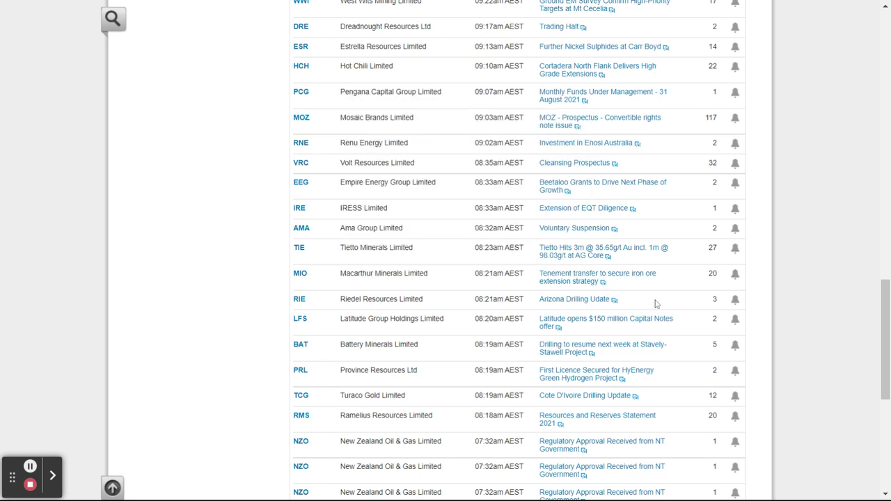
scroll(233, 297, down, 1)
scroll(234, 296, down, 2)
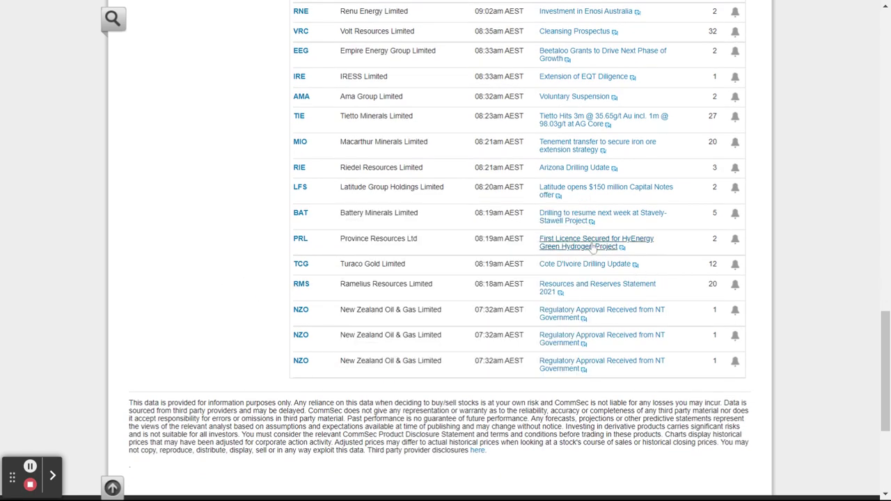
Return to the newest announcements and preview the quote summaries for VII, NTL, IMD, AXP, CIP, RDC and both STO entries
scroll(334, 225, up, 12)
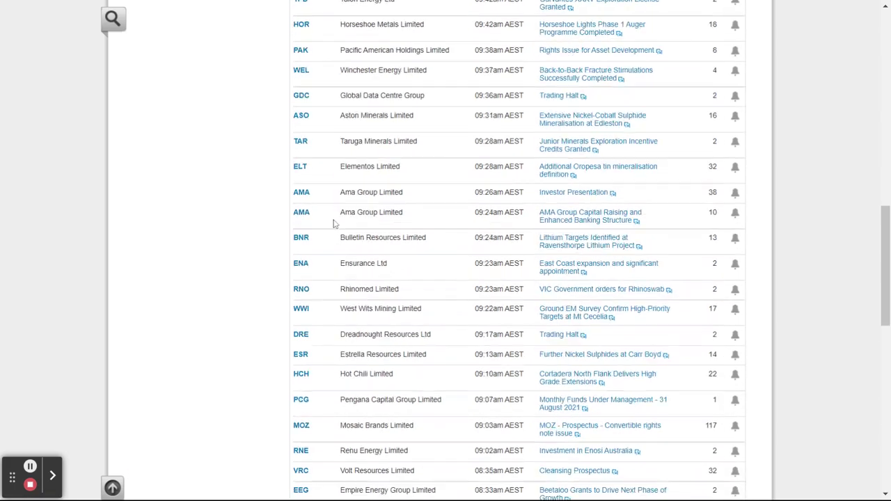
scroll(334, 224, up, 5)
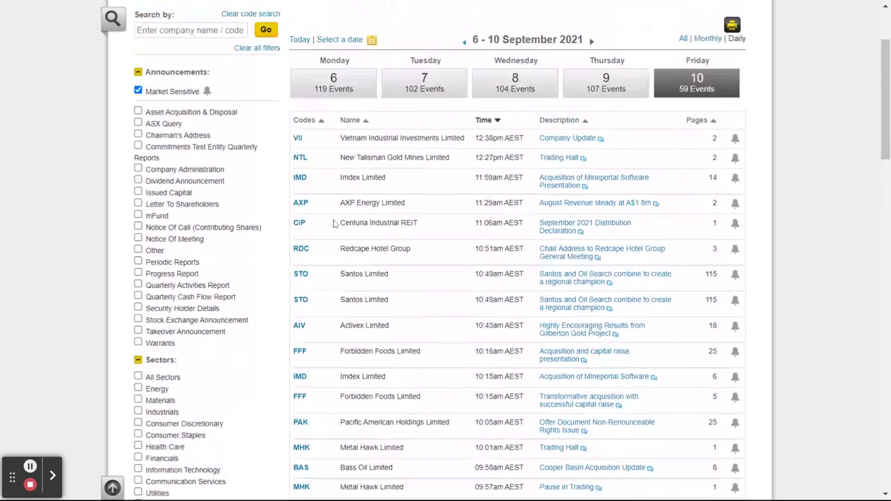
click(298, 191)
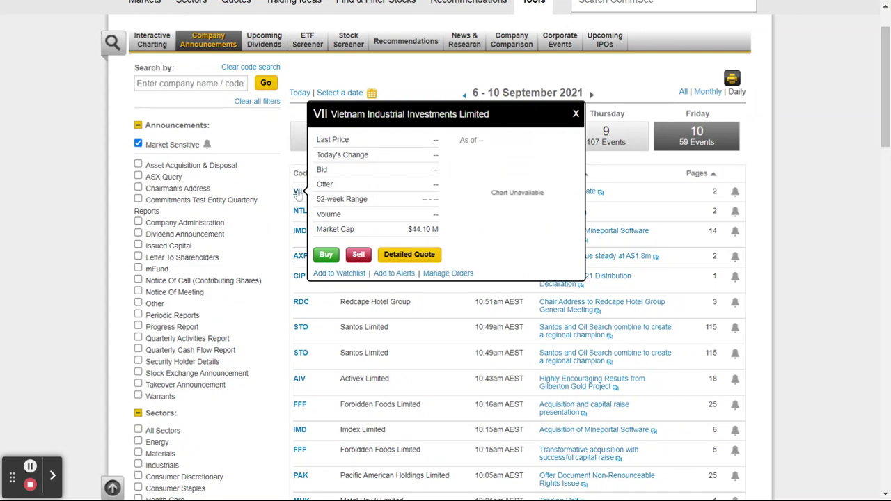
click(299, 211)
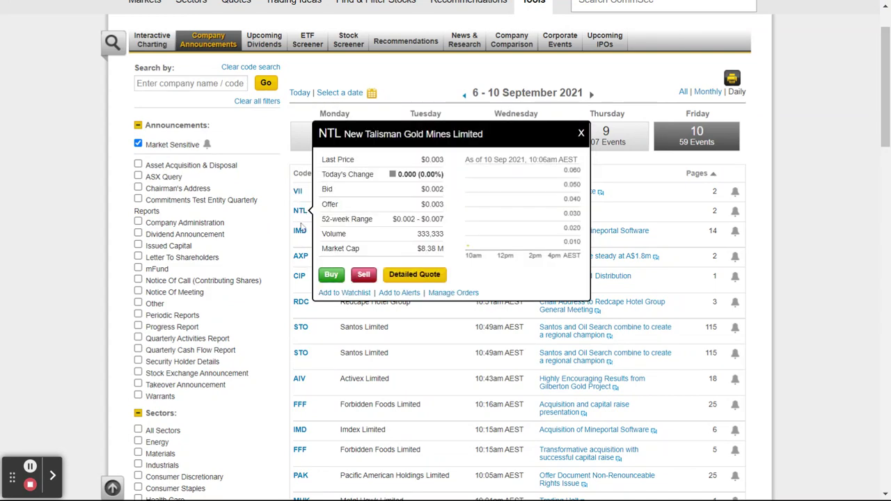
click(300, 231)
click(300, 256)
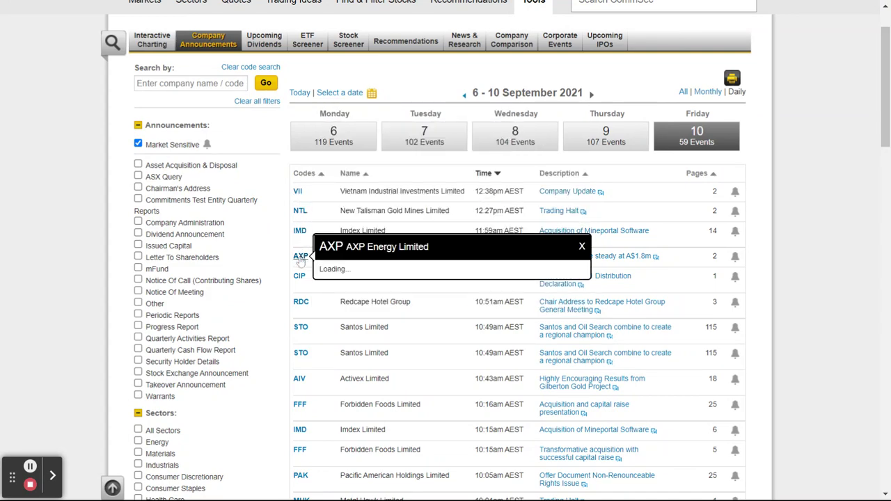
click(300, 276)
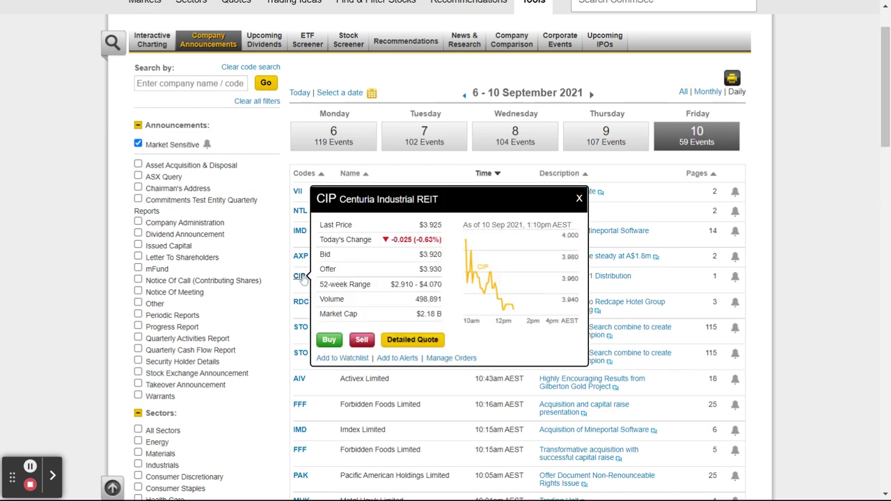
click(301, 302)
click(301, 327)
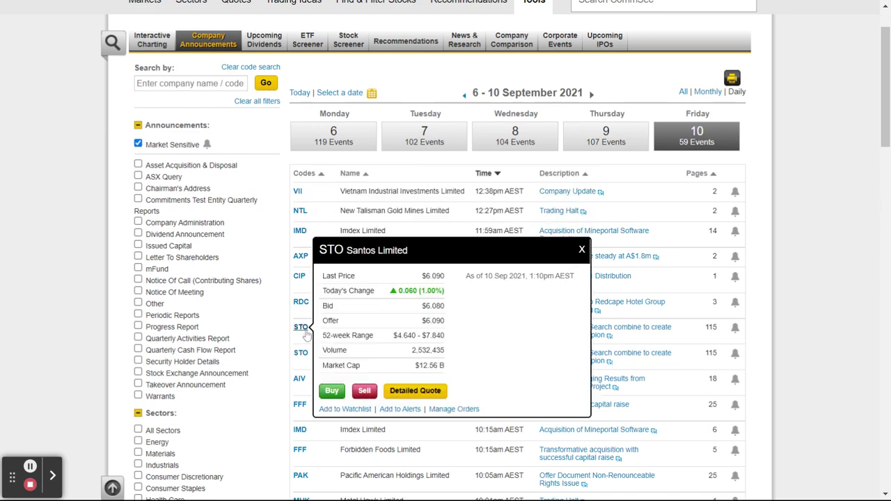
click(300, 352)
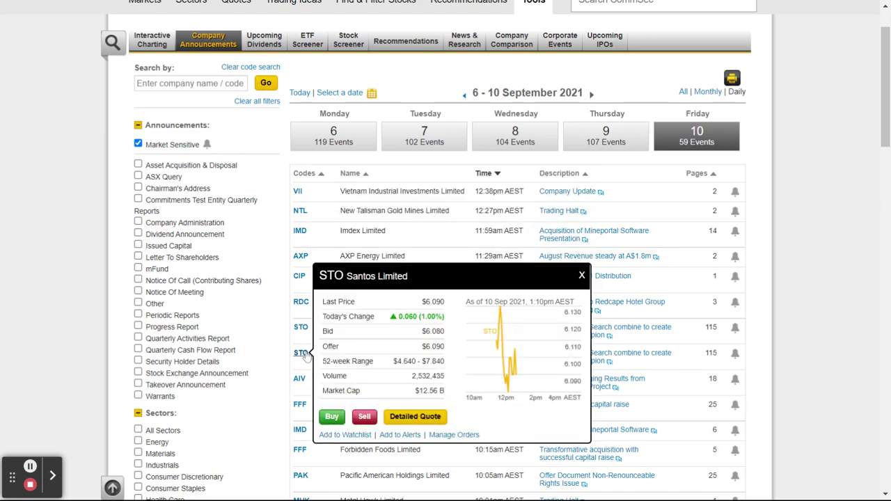
Preview the quote summaries for AIV, FFF, IMD, PAK and BAS in the announcements list
scroll(306, 355, down, 2)
mouse_move(299, 249)
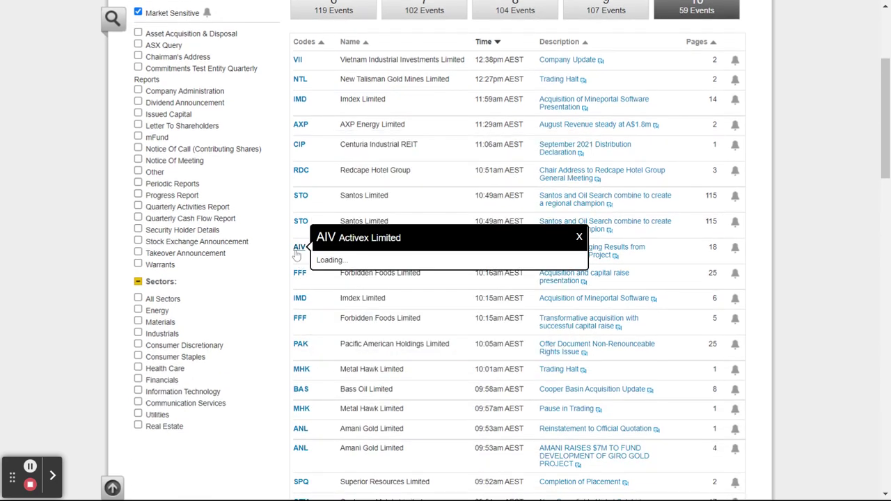
mouse_move(299, 276)
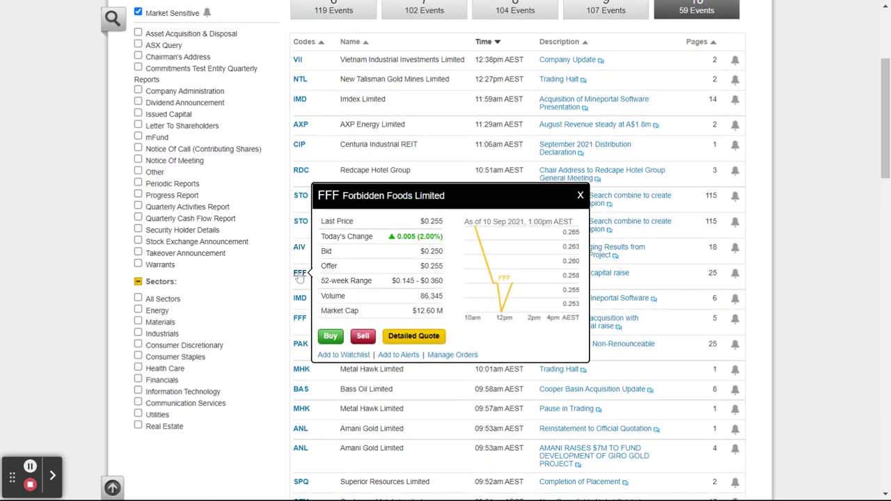
mouse_move(302, 304)
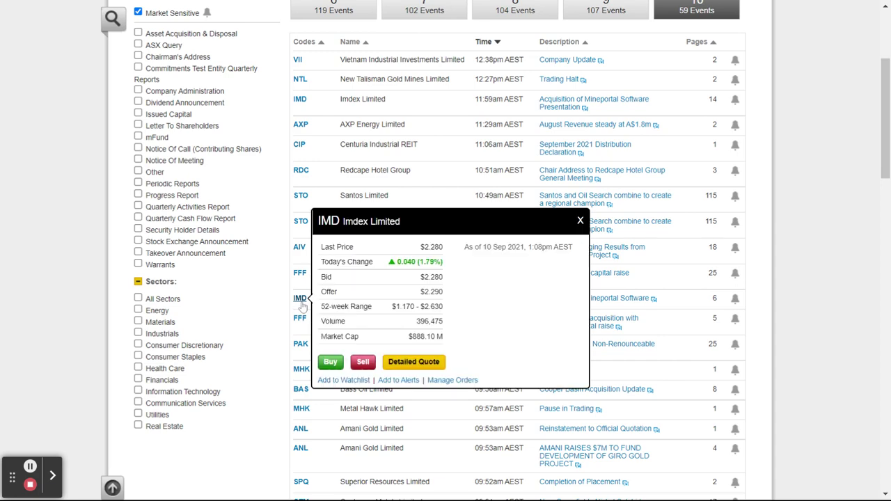
mouse_move(301, 320)
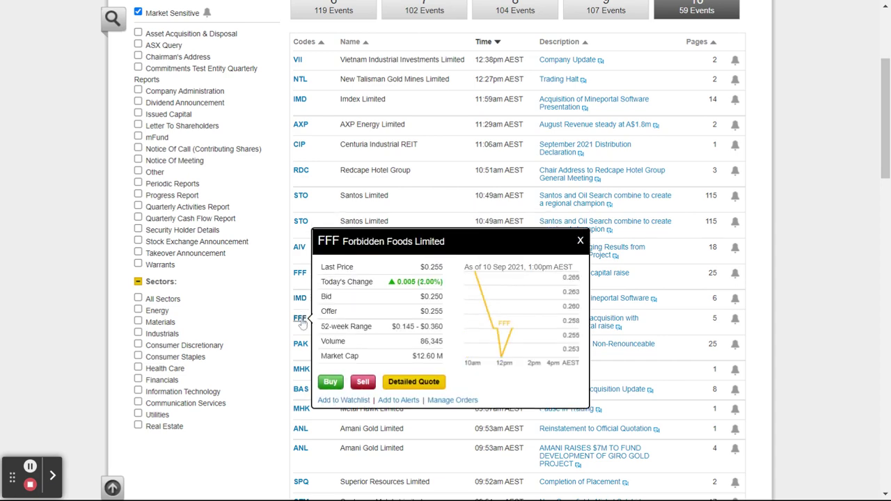
mouse_move(300, 343)
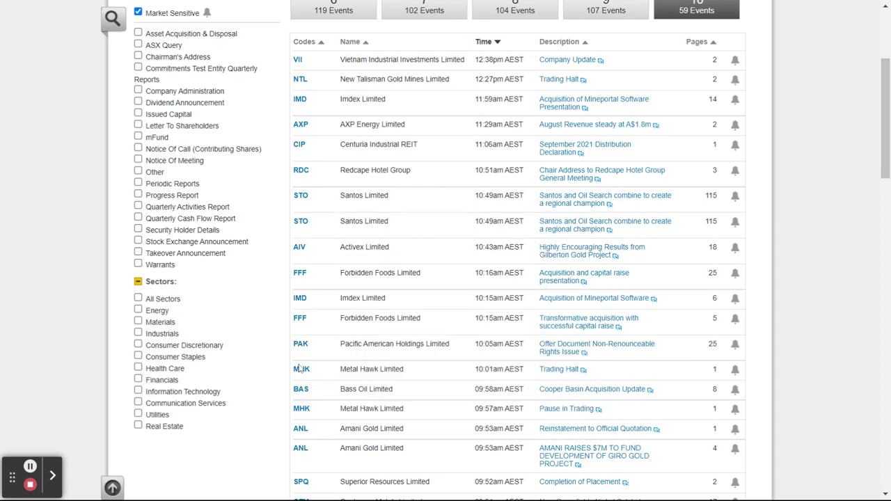
mouse_move(302, 391)
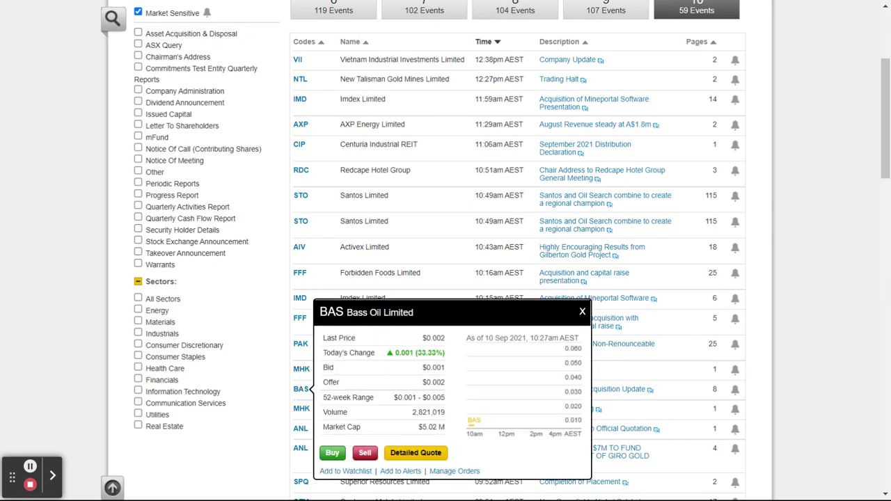
Preview the CTM quote summary and open its announcement "New Greenfields Nickel Sulphide Discovery at Jaguar"
scroll(278, 378, down, 2)
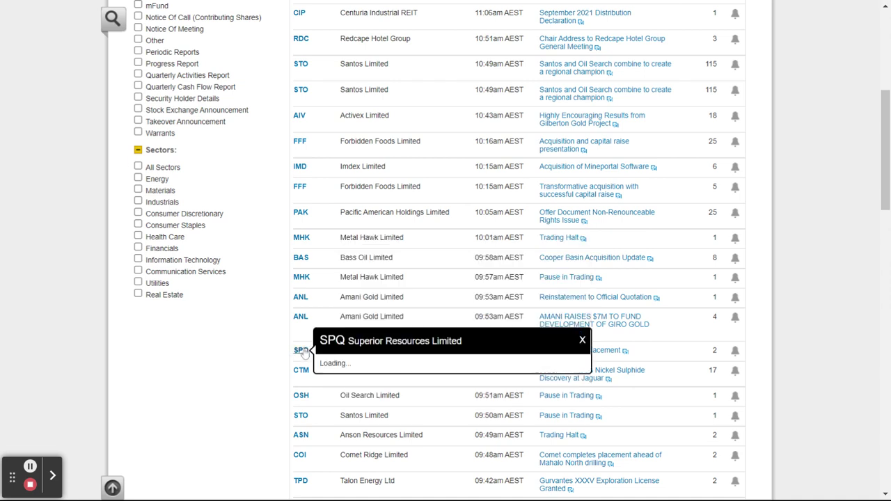
mouse_move(301, 373)
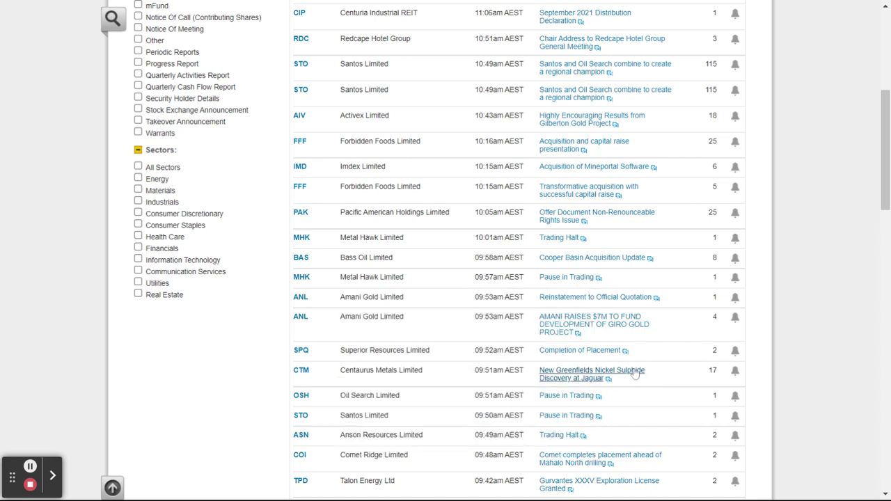
click(561, 373)
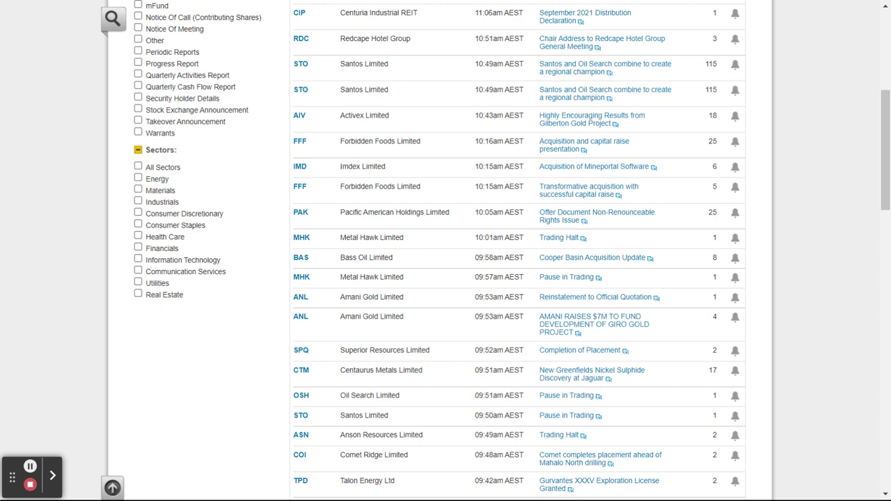
scroll(711, 432, up, 1)
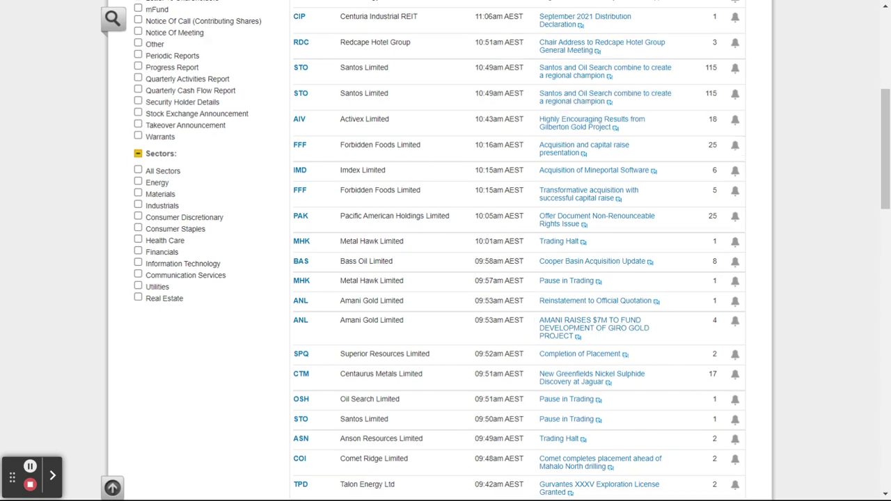
Open the Stock Screener and reset the custom screen to clear its market cap and price criteria
scroll(718, 440, up, 5)
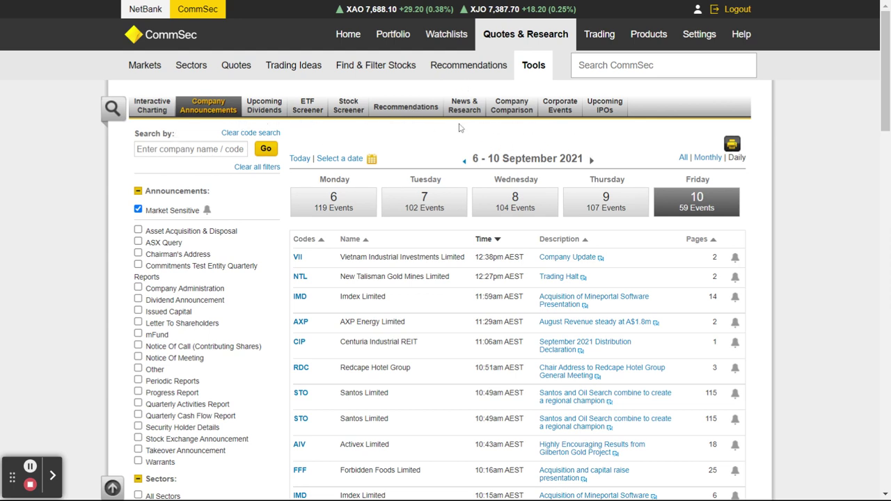
click(350, 108)
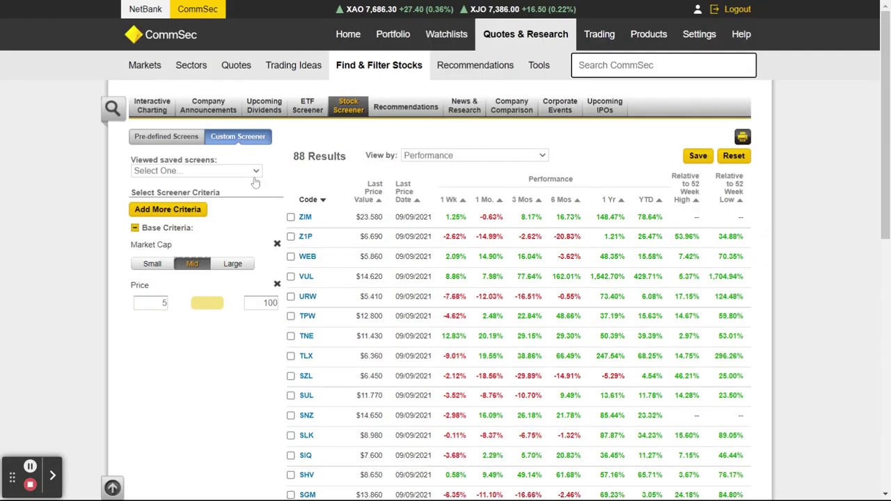
click(734, 156)
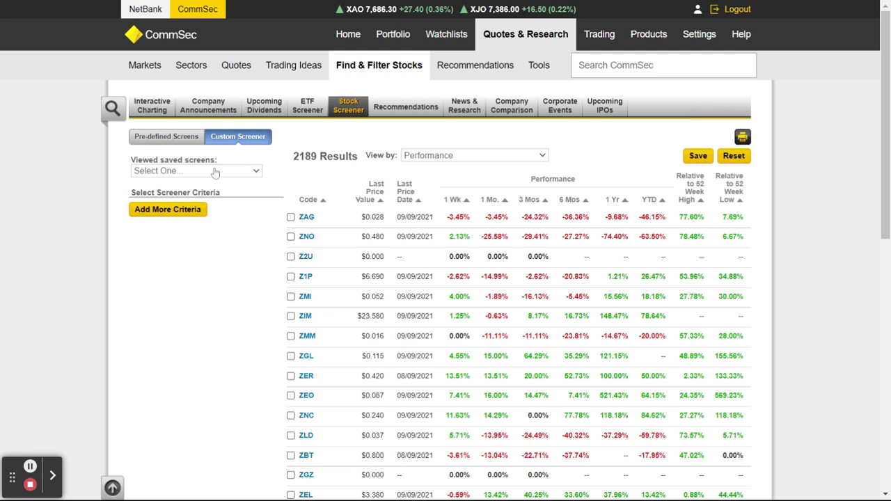
Add Dividend Yield (%) as a criterion of the custom screen
click(182, 217)
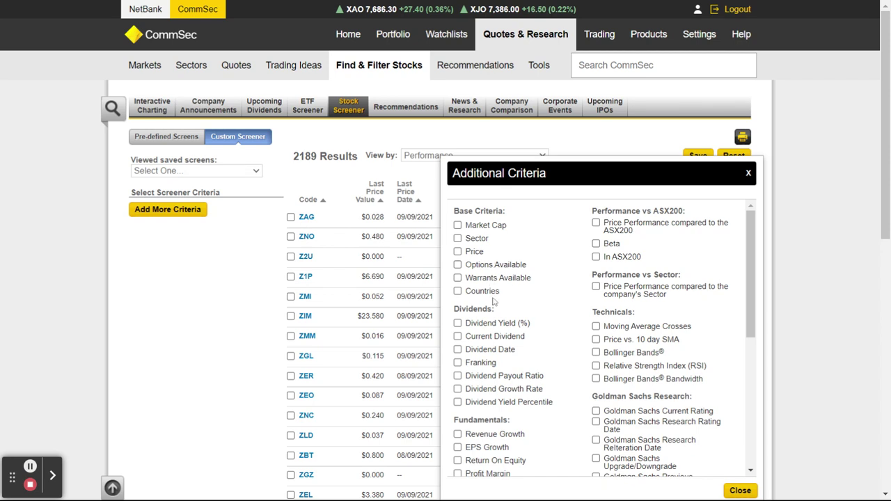
click(457, 324)
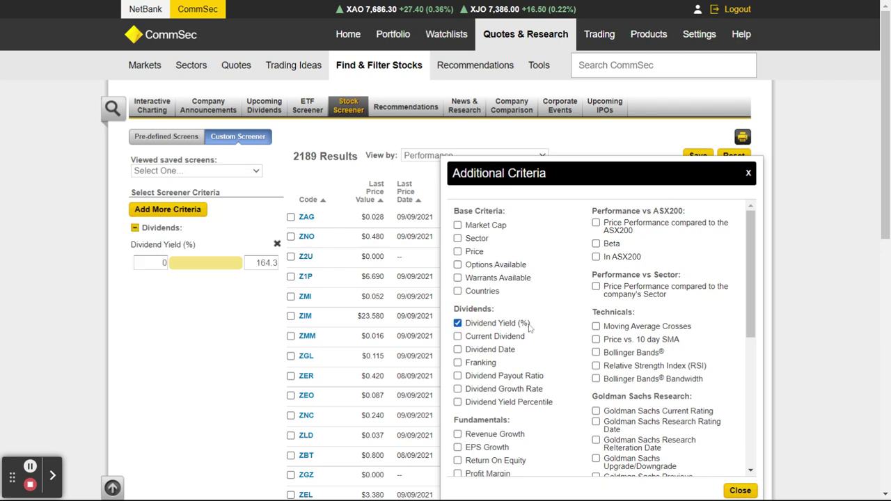
click(741, 491)
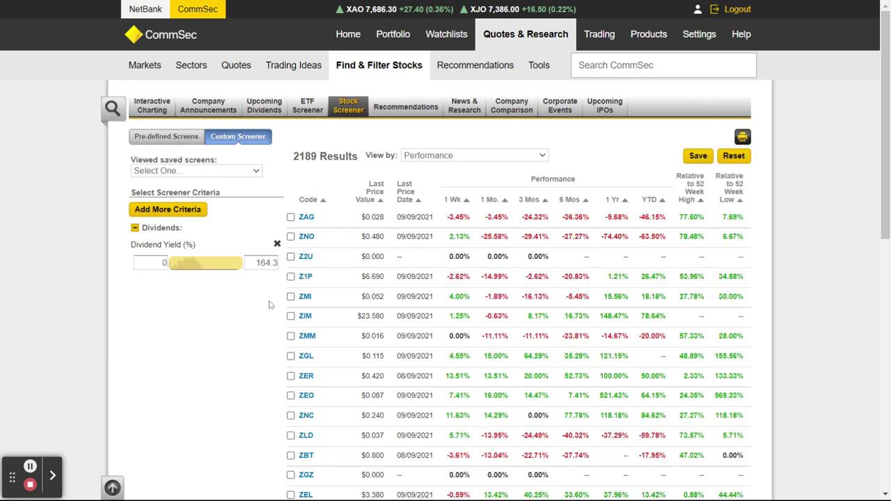
Set the minimum dividend yield to 10% and raise it to 100%
click(143, 263)
key(Return)
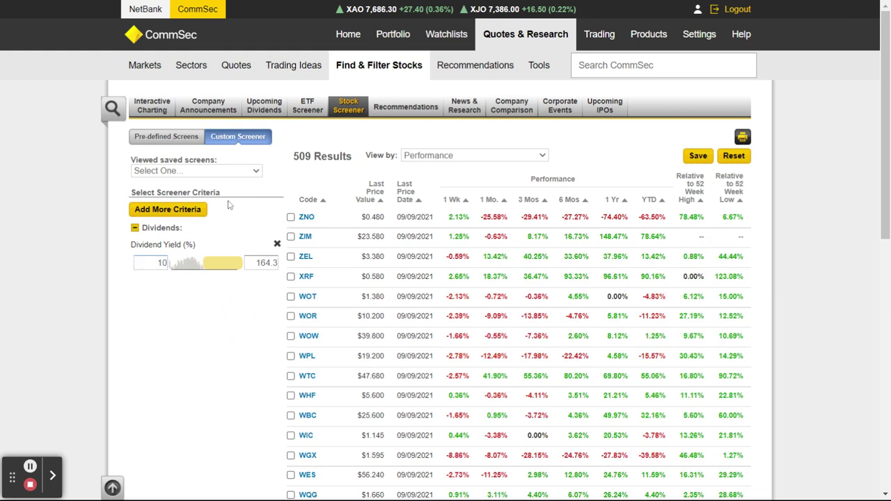
click(176, 269)
click(199, 318)
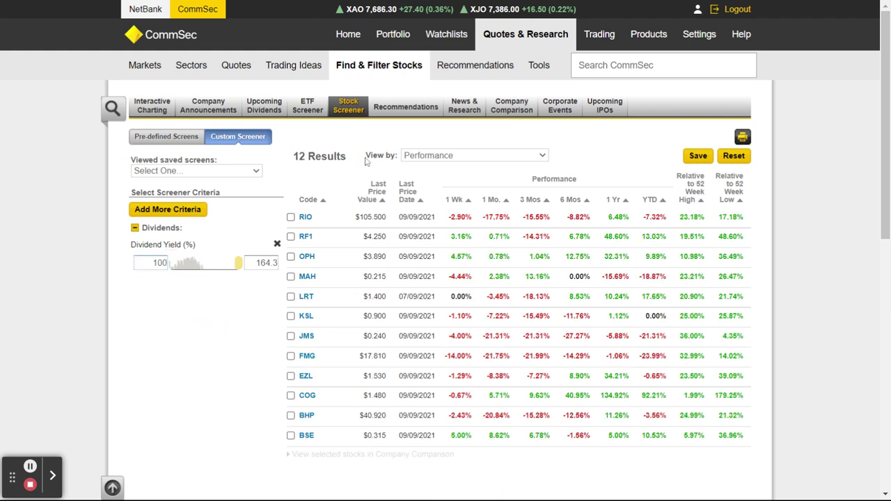
Switch the screener results to the Dividends view
click(542, 157)
click(459, 170)
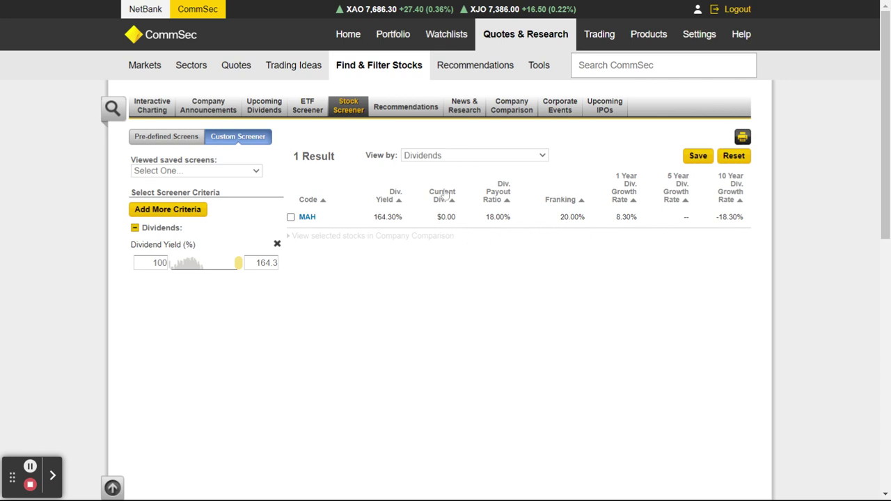
Set the minimum dividend yield to 10% and sort the matching stocks by dividend payout ratio
double_click(170, 265)
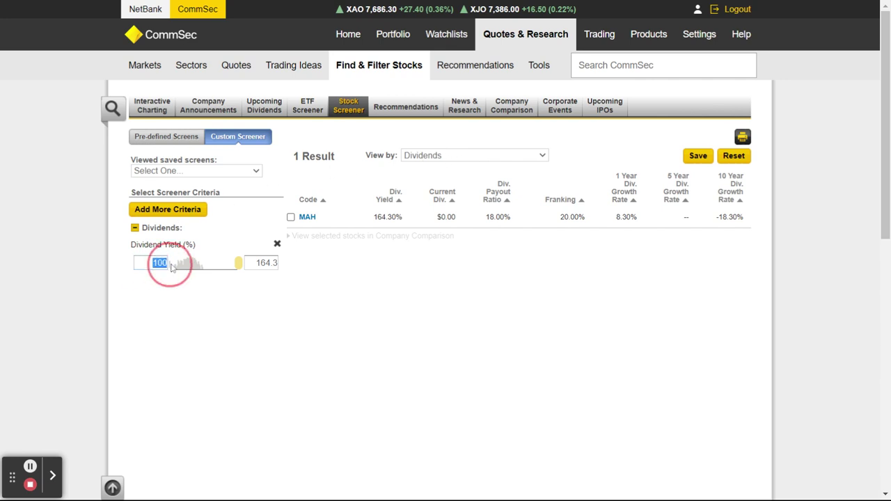
text(10)
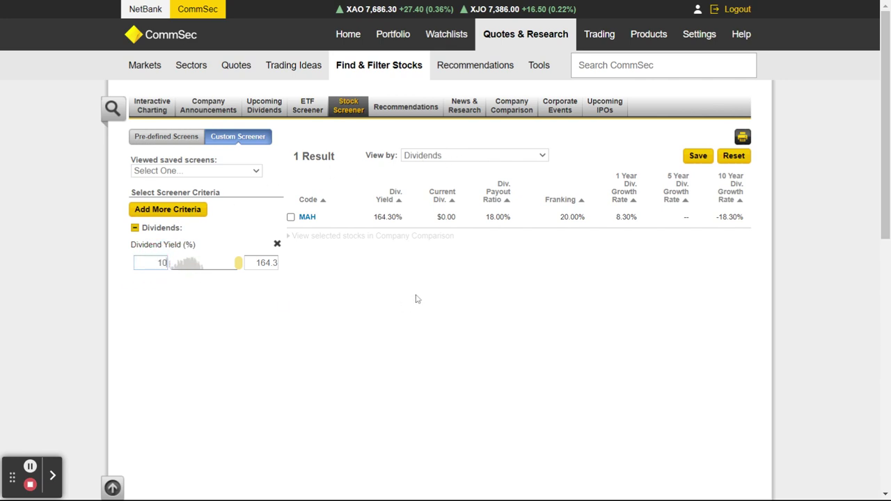
click(202, 350)
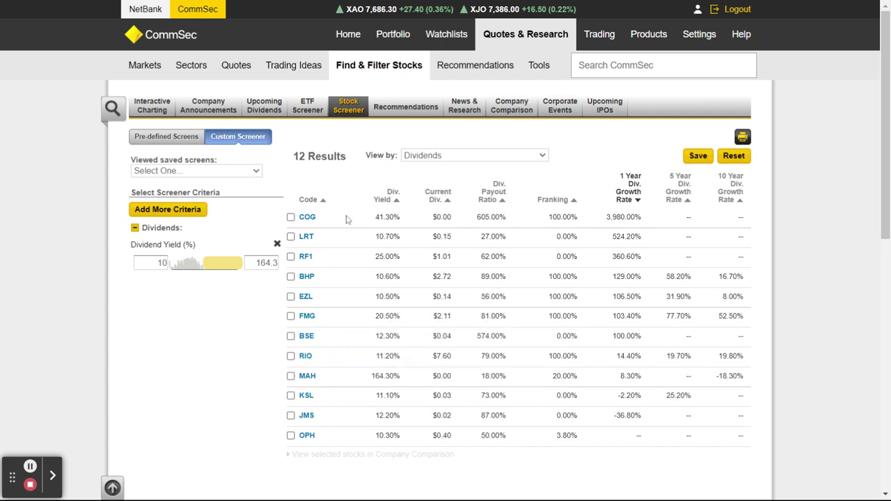
click(487, 201)
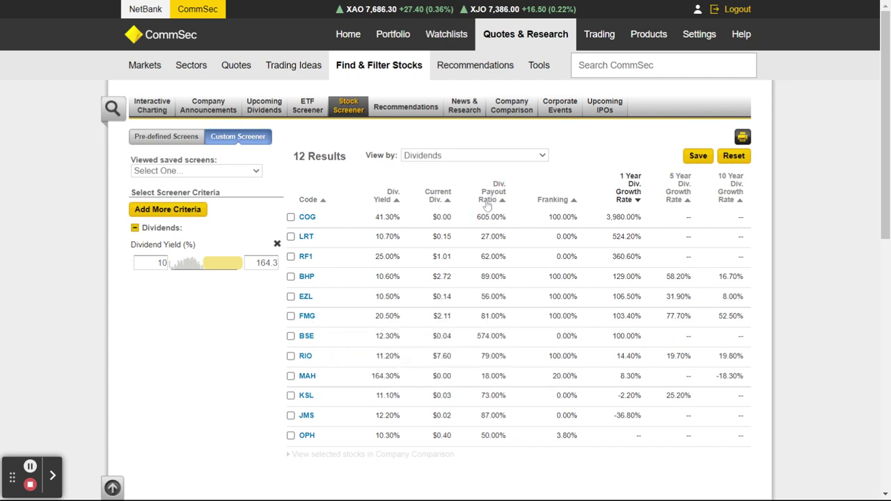